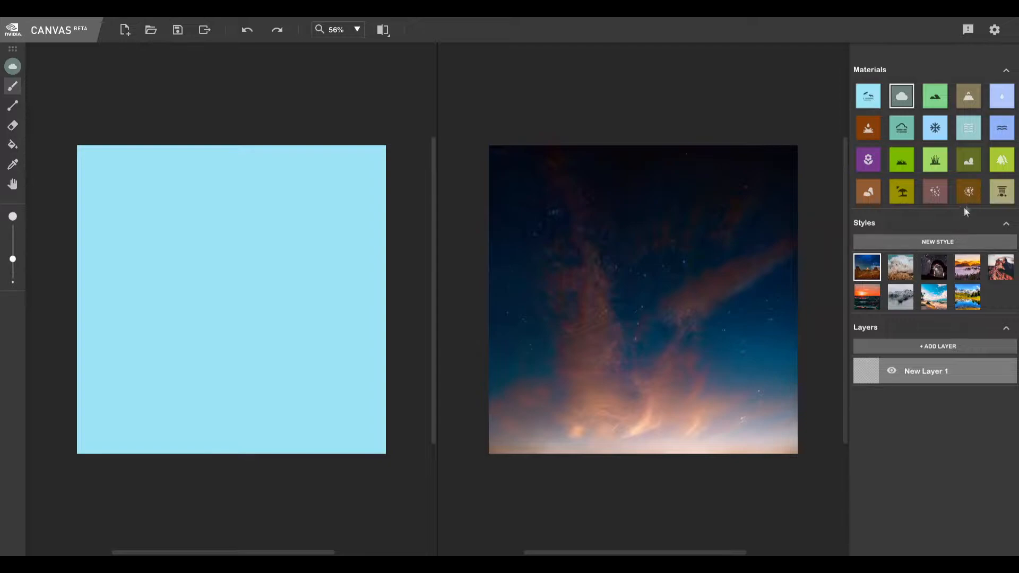
- Paint a tree in the light green tree material, with several uneven branches and a trunk reaching the canvas bottom
left_click(1002, 160)
mouse_move(287, 423)
left_mouse_down()
mouse_move(284, 286)
mouse_move(286, 343)
mouse_move(312, 370)
mouse_move(277, 385)
left_mouse_up()
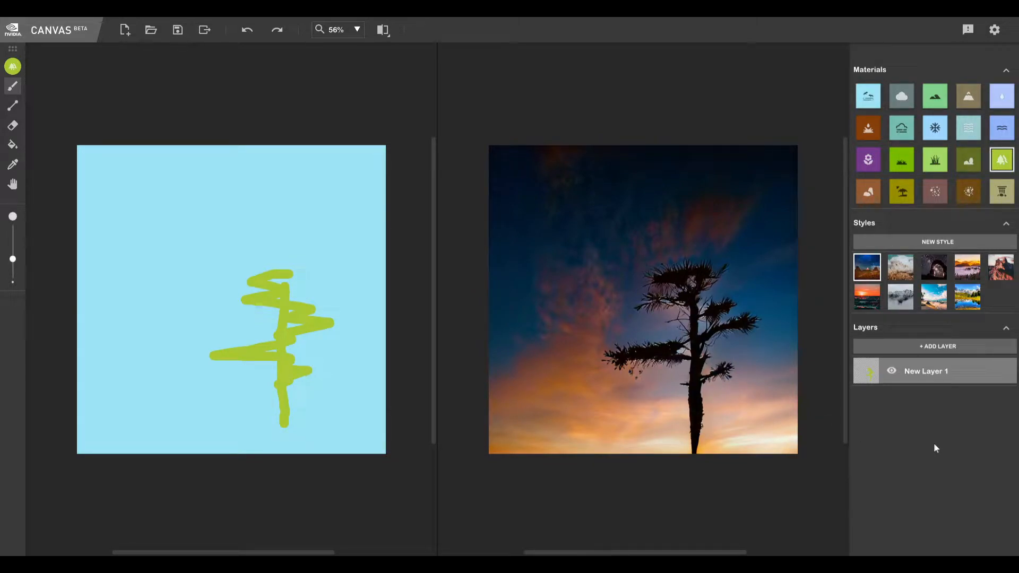
mouse_move(284, 421)
left_mouse_down()
mouse_move(283, 446)
mouse_move(297, 459)
left_mouse_up()
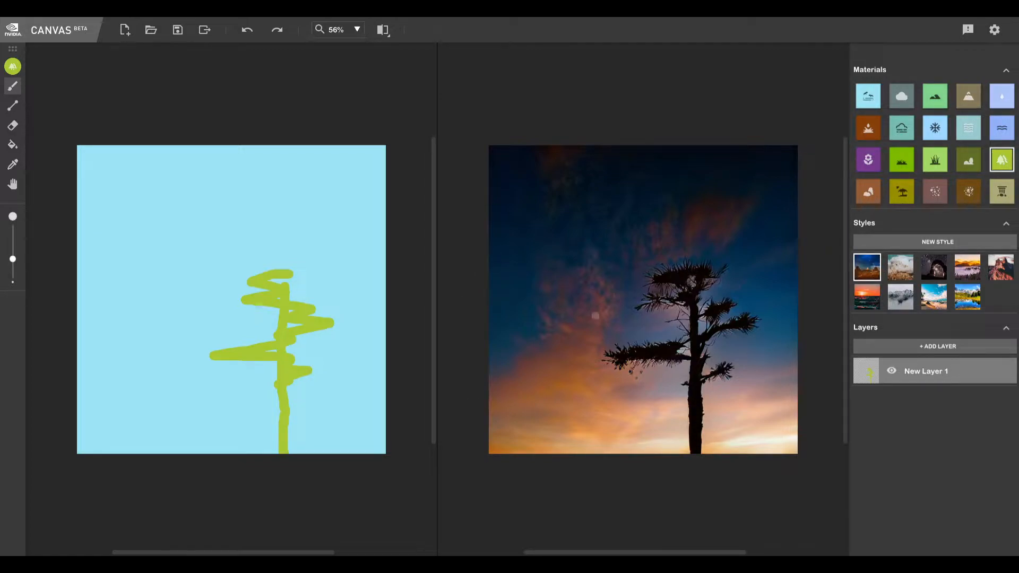
- Preview the tree scene in the cloudy mountain, starry cave and purple-orange sunset styles
left_click(906, 268)
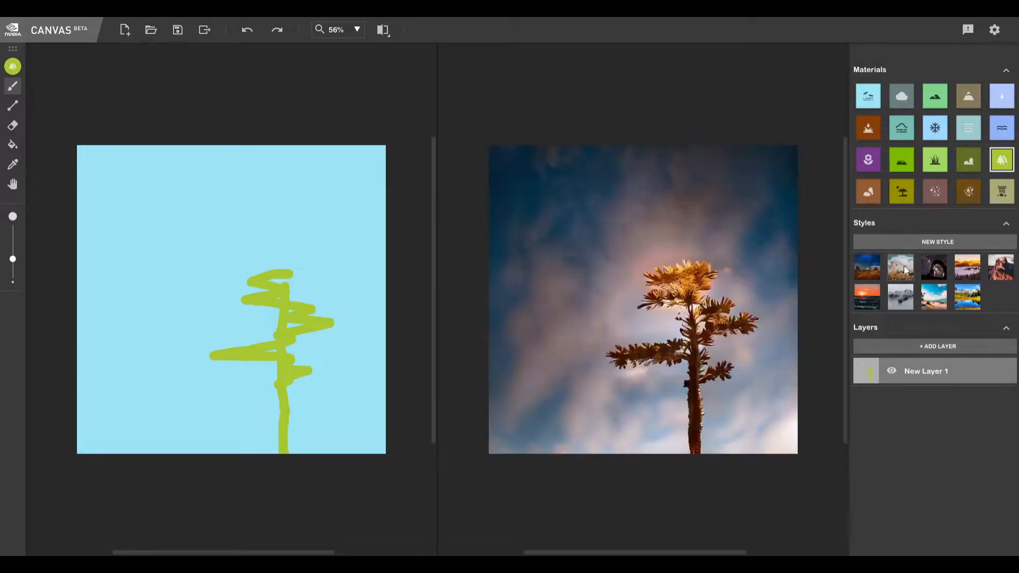
left_click(942, 273)
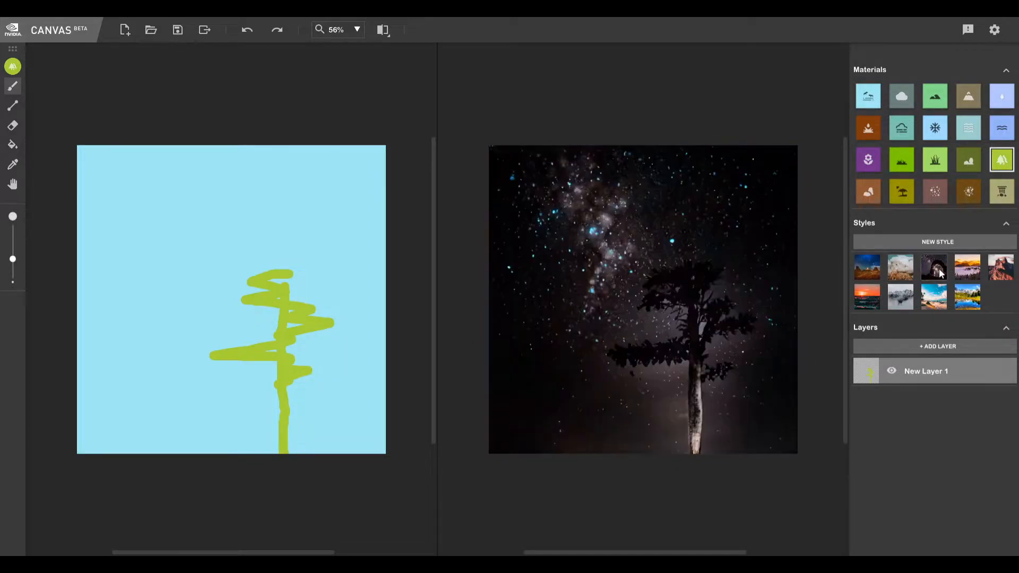
left_click(961, 272)
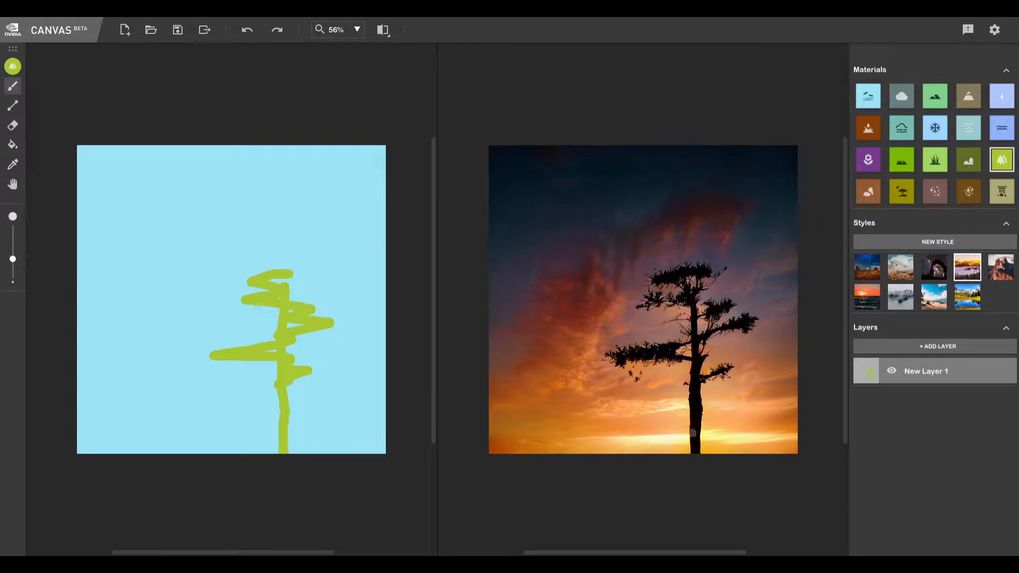
- Restore the dark blue dusk style and paint a second, shorter tree whose top branch joins the first tree
left_click(865, 273)
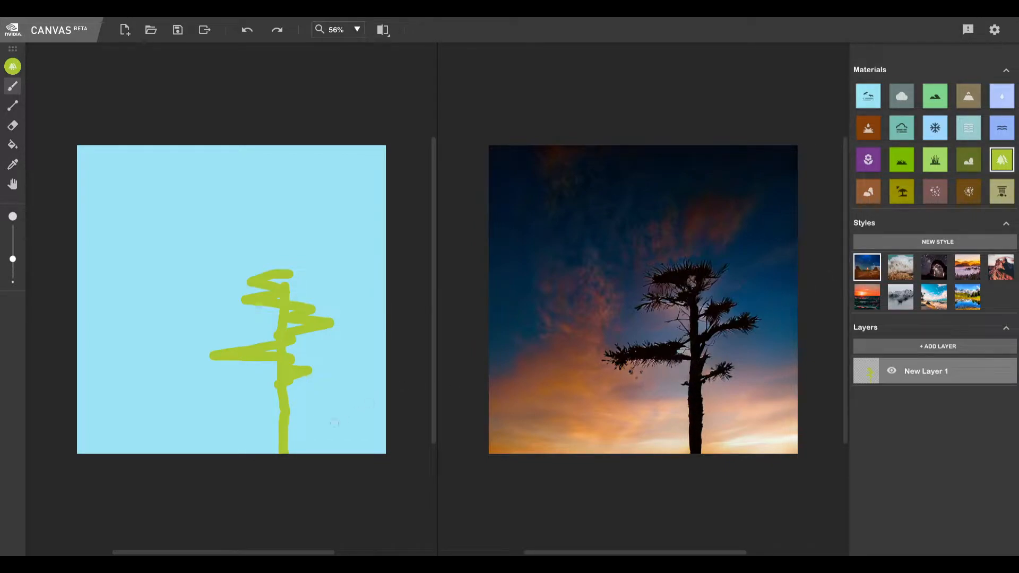
mouse_move(196, 452)
left_mouse_down()
mouse_move(195, 391)
mouse_move(205, 392)
mouse_move(169, 370)
mouse_move(255, 359)
left_mouse_up()
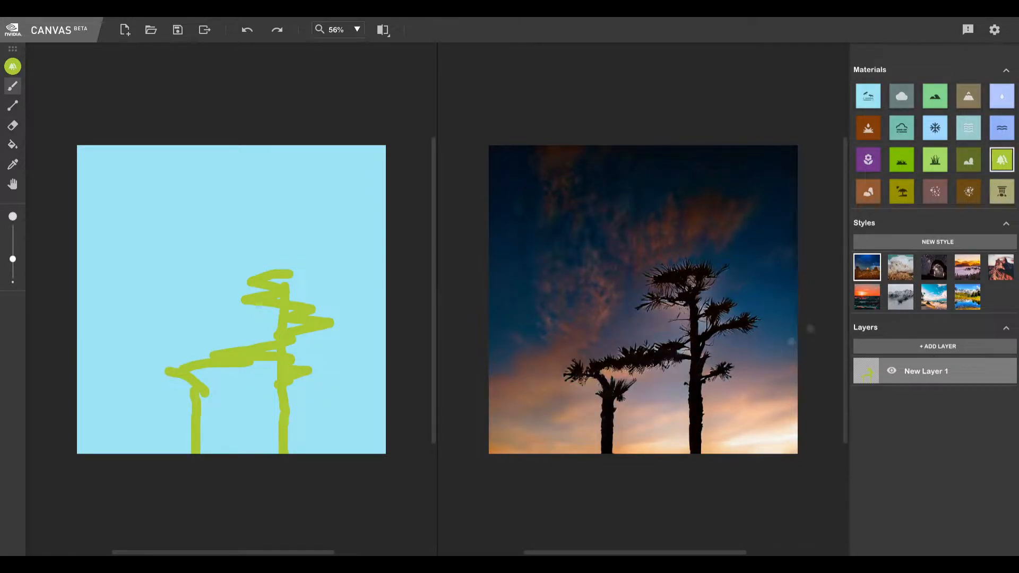
- Preview the two-tree scene in each of the other eight styles, from the cloudy mountain to the alpine lake
left_click(900, 272)
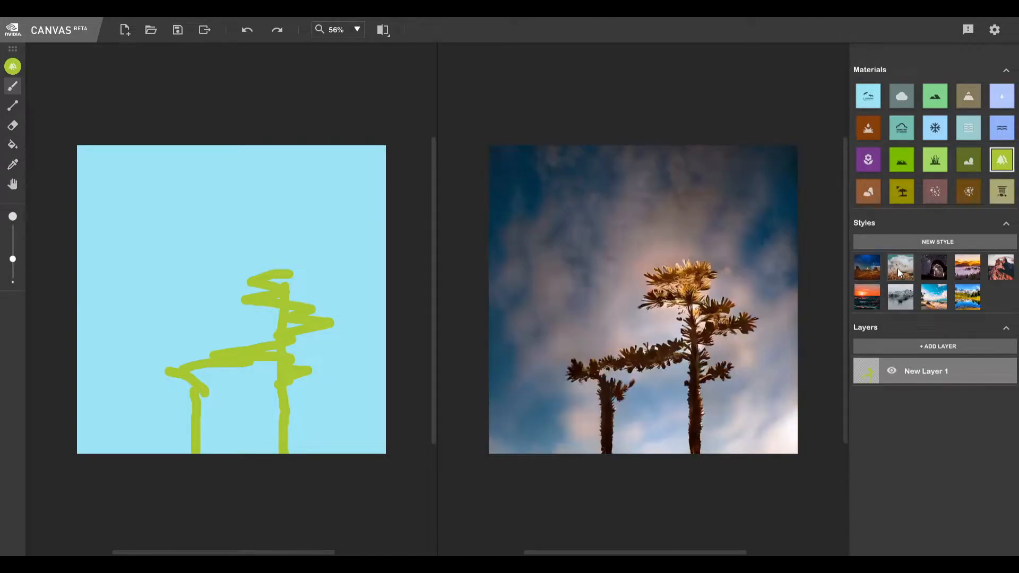
left_click(937, 274)
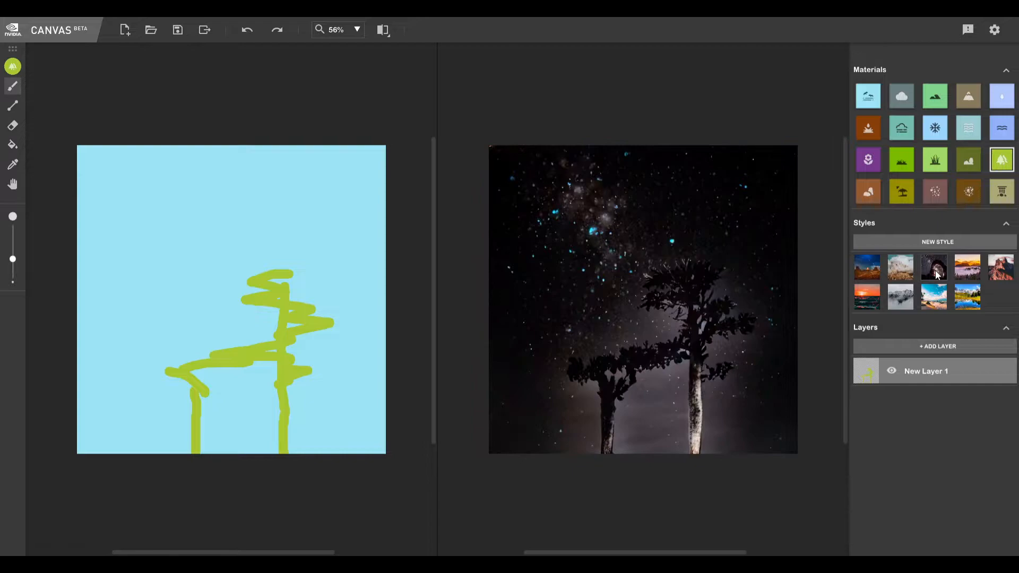
left_click(969, 273)
left_click(1001, 268)
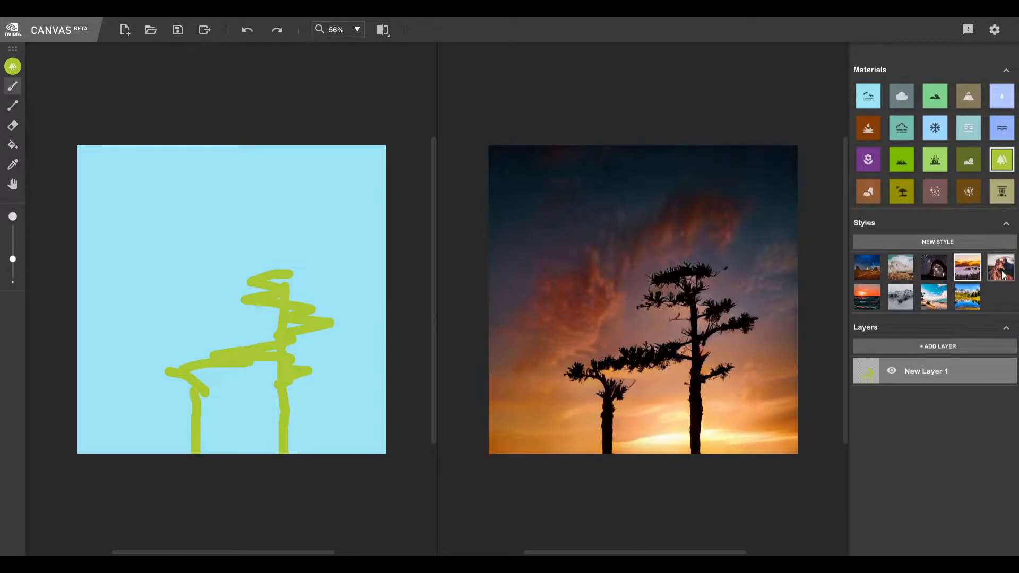
left_click(873, 301)
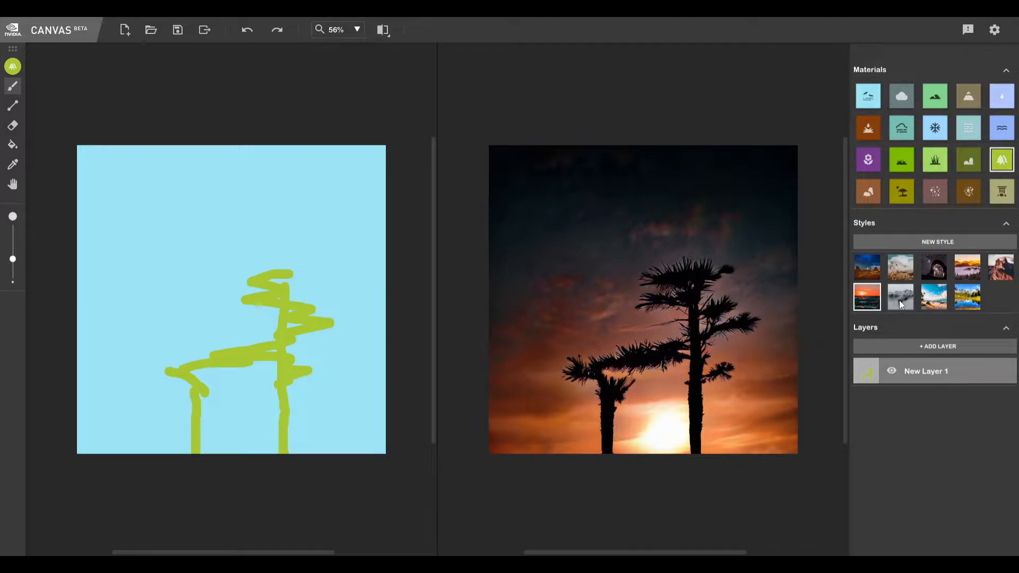
left_click(899, 300)
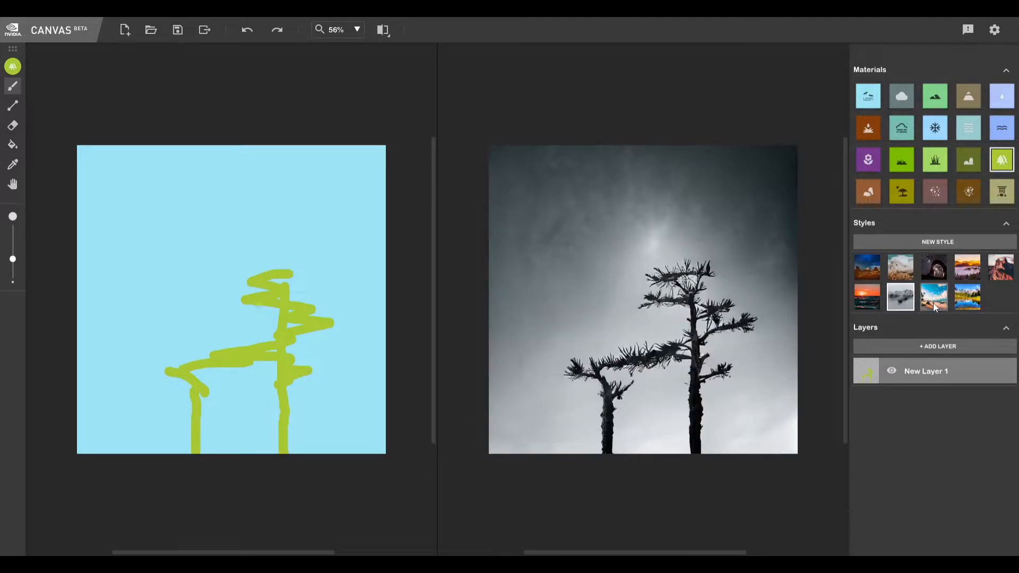
left_click(933, 303)
left_click(974, 305)
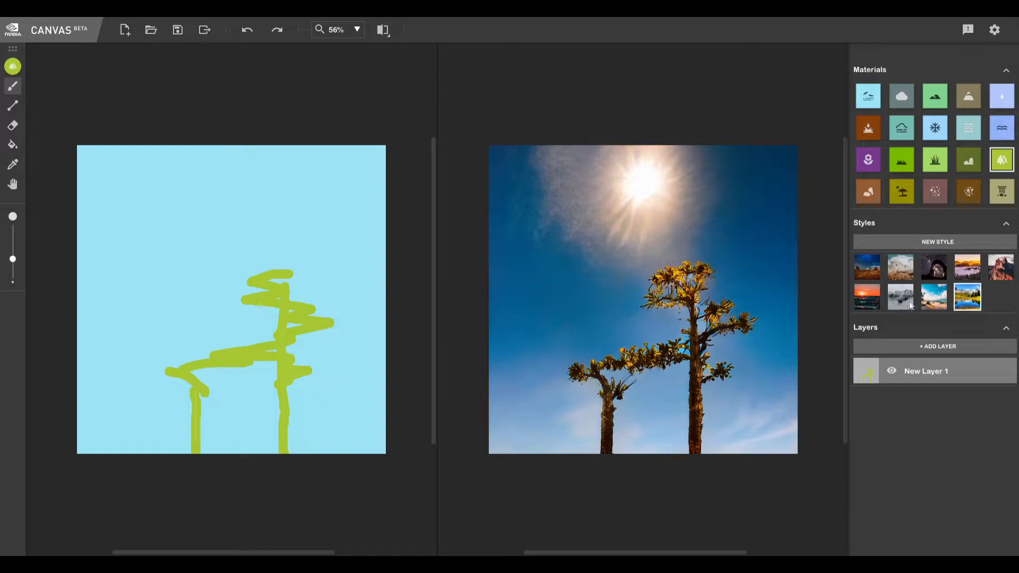
- Compare the red ocean sunset and starry cave styles with the grey misty-mountain style, and apply the grey one
left_click(898, 305)
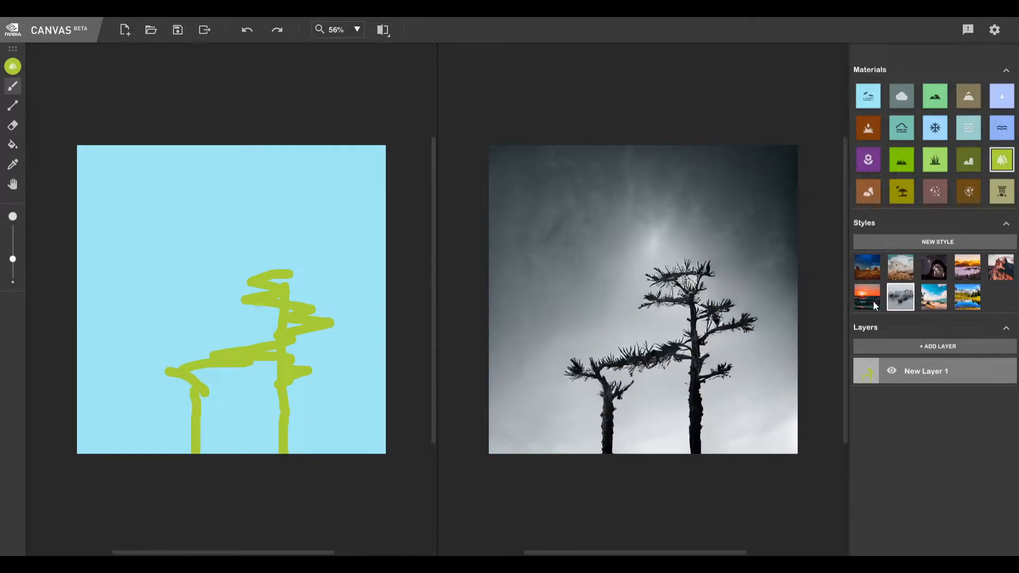
left_click(873, 301)
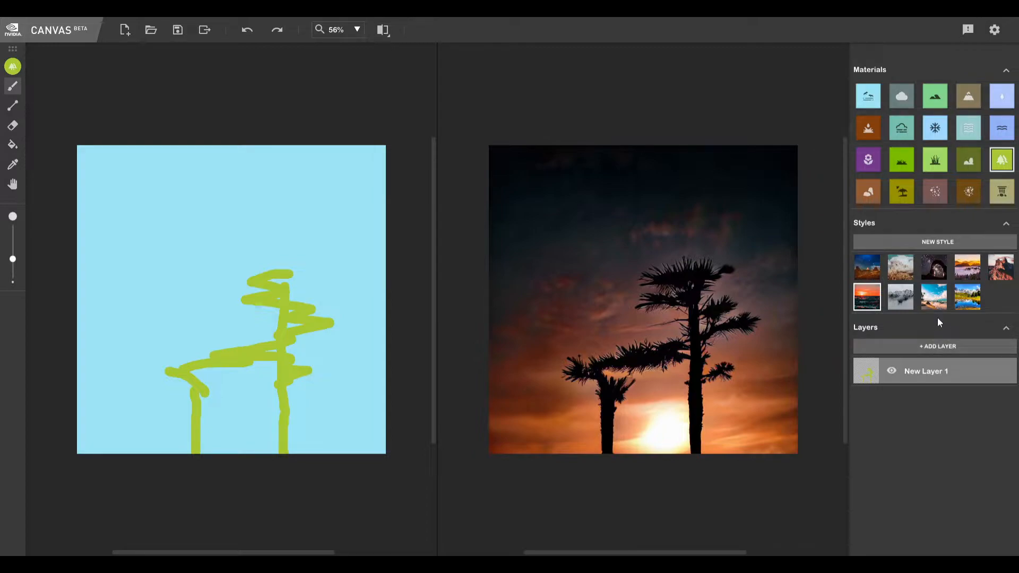
left_click(937, 267)
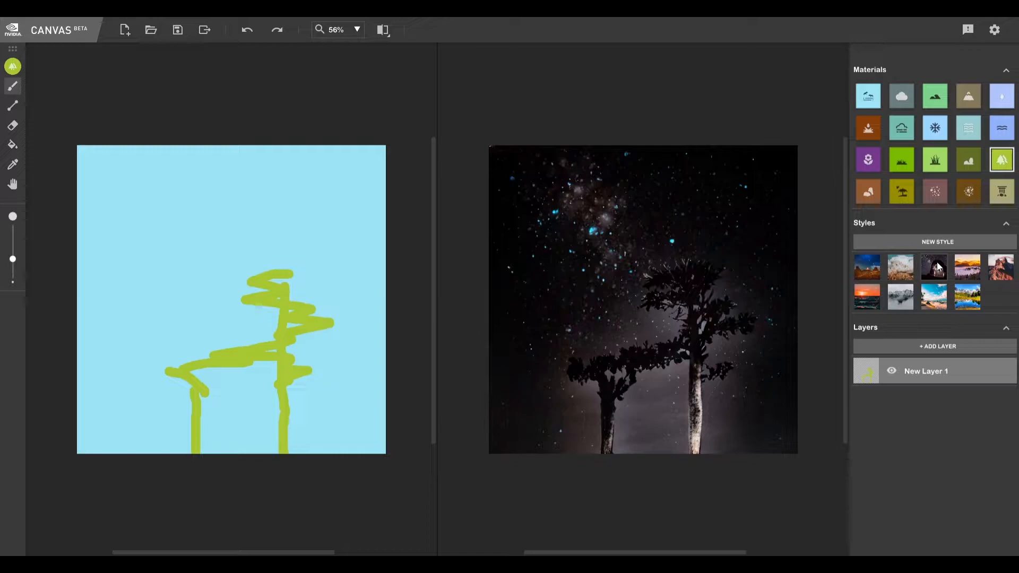
left_click(899, 303)
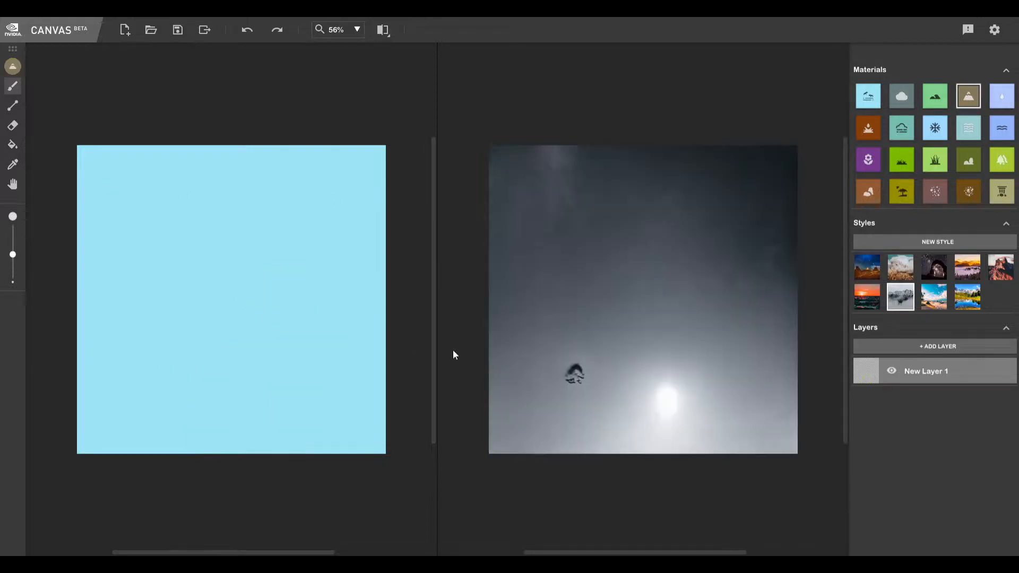
- Paint a brown mountain ridge across the canvas with a peak left of centre, thicken it, and fill everything below it
mouse_move(74, 353)
left_mouse_down()
mouse_move(175, 257)
mouse_move(329, 289)
mouse_move(392, 261)
left_mouse_up()
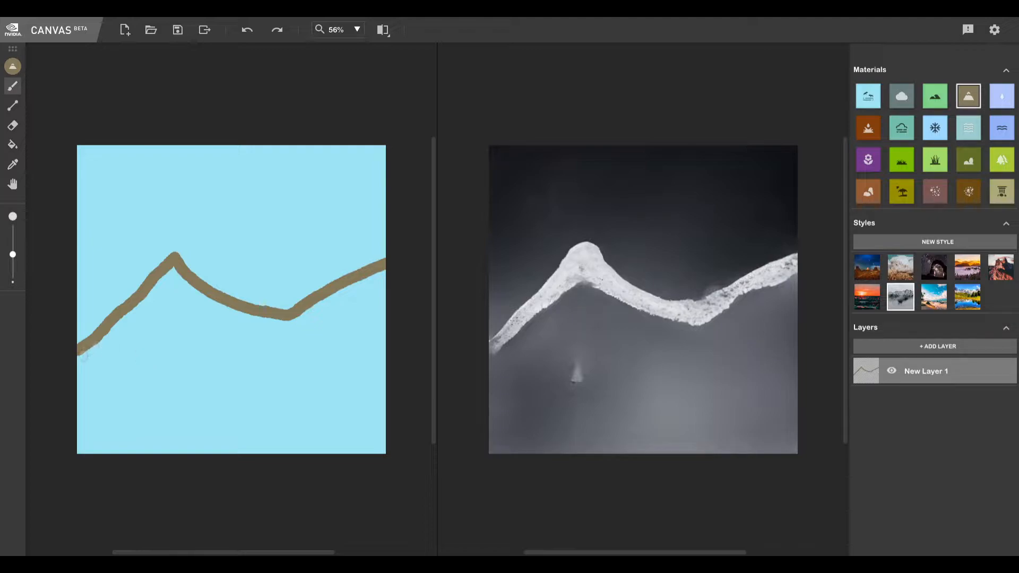
mouse_move(76, 358)
left_mouse_down()
mouse_move(174, 269)
mouse_move(228, 304)
mouse_move(304, 325)
mouse_move(390, 272)
mouse_move(283, 323)
mouse_move(226, 316)
mouse_move(168, 283)
mouse_move(241, 318)
mouse_move(170, 279)
mouse_move(77, 359)
mouse_move(163, 287)
mouse_move(305, 315)
mouse_move(388, 277)
left_mouse_up()
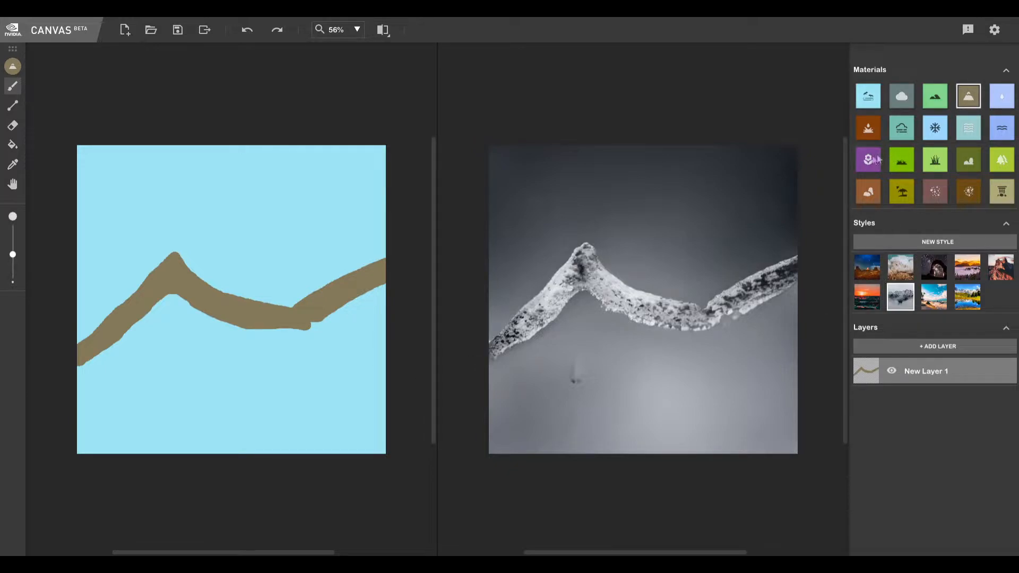
left_click(12, 144)
left_click(234, 379)
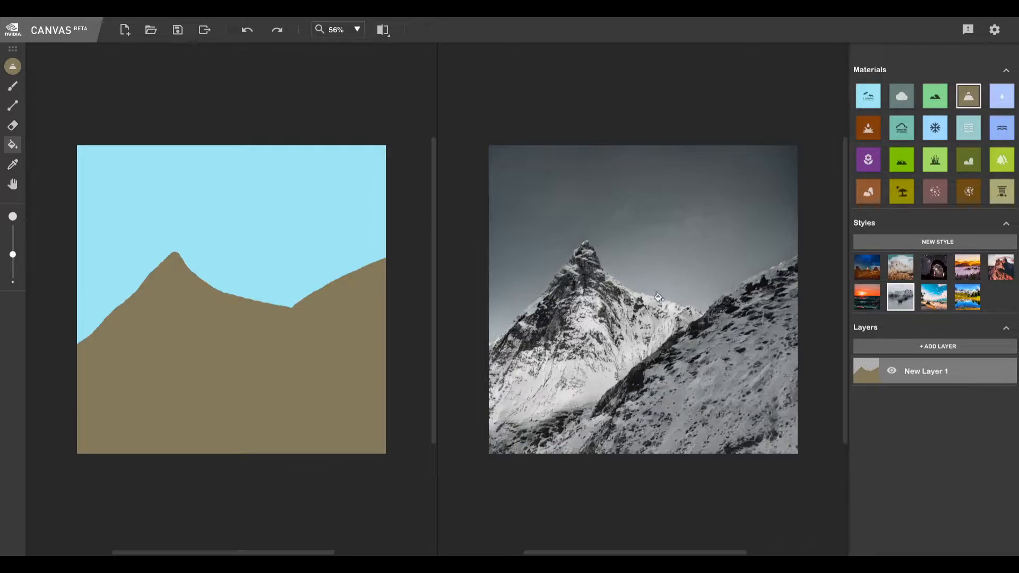
- Try a taller brown mountain ridge above the existing one with the gap filled in, and undo the fill and the outline
left_click(13, 86)
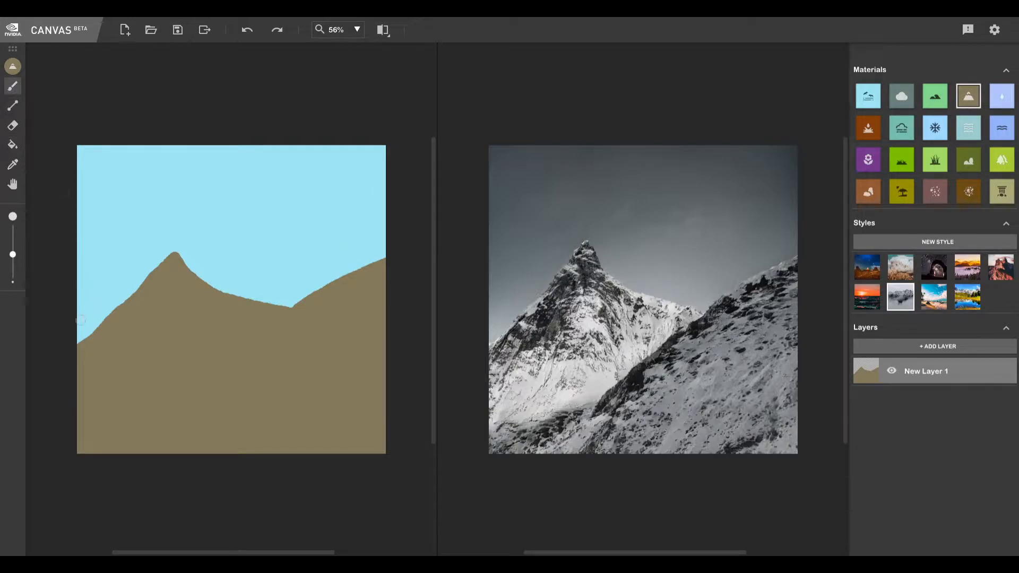
mouse_move(74, 292)
left_mouse_down()
mouse_move(115, 240)
mouse_move(187, 185)
mouse_move(211, 219)
mouse_move(276, 258)
mouse_move(393, 208)
left_mouse_up()
left_click(12, 144)
left_click(188, 247)
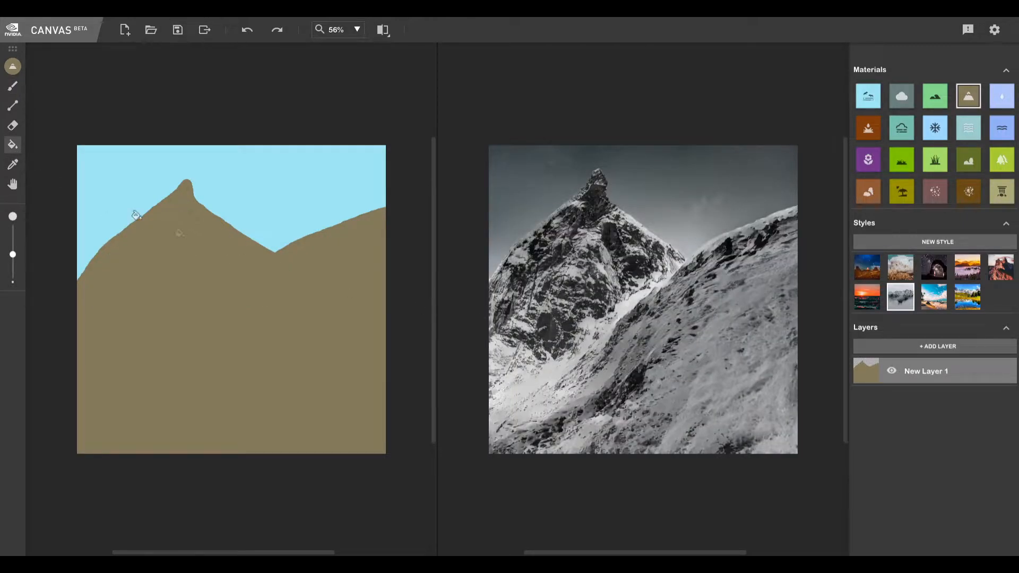
left_click(246, 31)
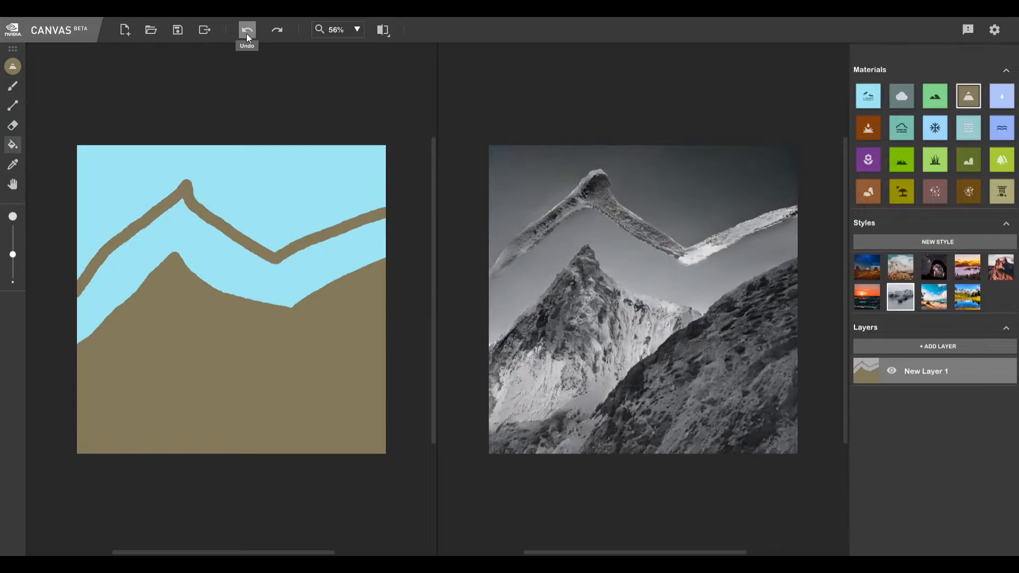
left_click(246, 30)
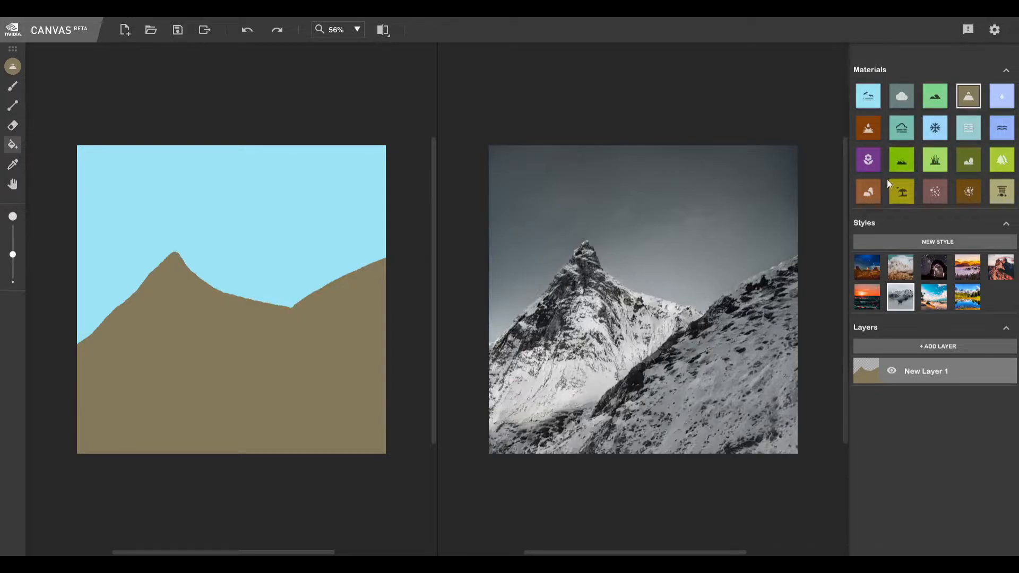
- Paint zigzag light green trees along the base of the mountain and extend them up the lower right slope
left_click(991, 158)
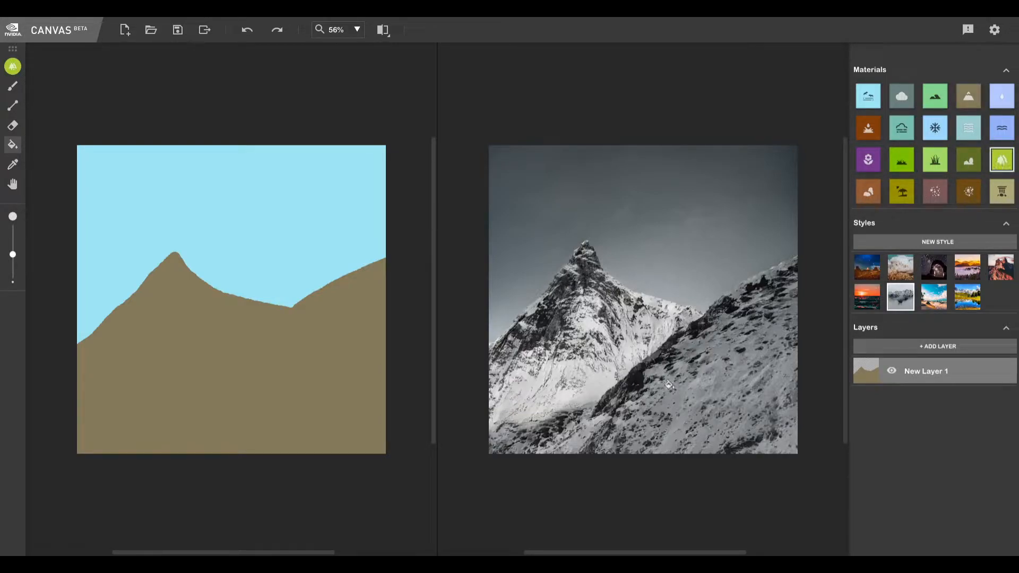
left_click(11, 89)
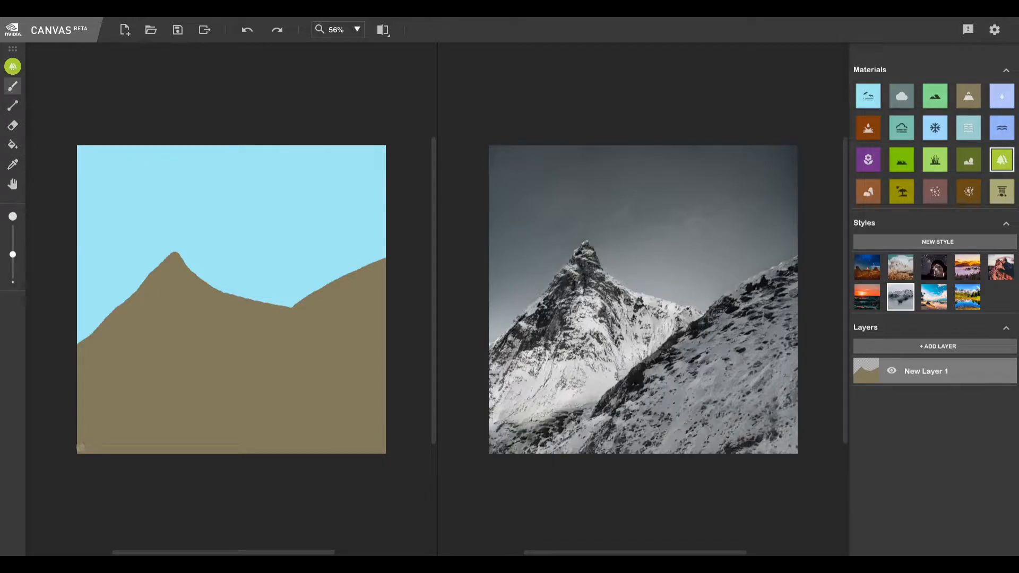
mouse_move(80, 453)
left_mouse_down()
mouse_move(83, 423)
mouse_move(96, 426)
mouse_move(98, 448)
mouse_move(117, 424)
mouse_move(121, 446)
mouse_move(164, 427)
mouse_move(168, 447)
mouse_move(212, 424)
mouse_move(216, 450)
mouse_move(241, 428)
mouse_move(264, 427)
mouse_move(275, 449)
mouse_move(294, 448)
mouse_move(310, 419)
mouse_move(333, 418)
mouse_move(345, 445)
mouse_move(366, 449)
mouse_move(386, 434)
left_mouse_up()
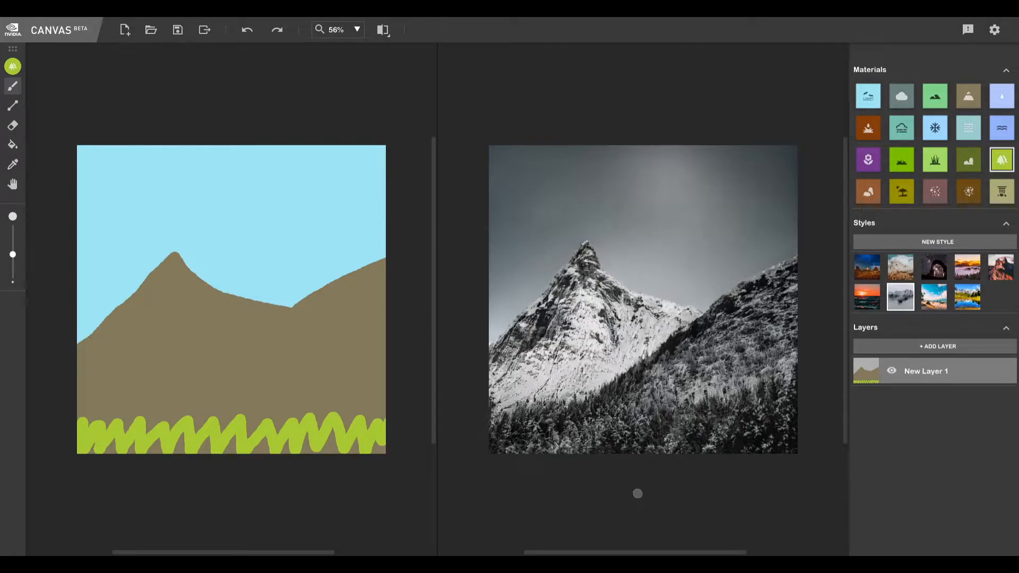
mouse_move(270, 425)
left_mouse_down()
mouse_move(325, 389)
mouse_move(332, 411)
mouse_move(375, 396)
left_mouse_up()
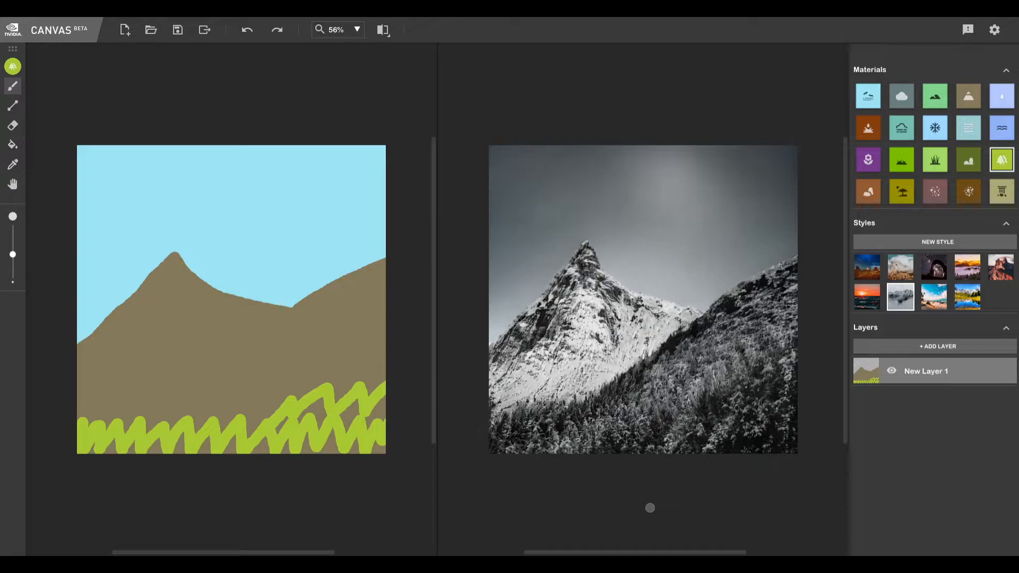
- Outline a cloud bank across the sky's upper left corner and fill it with the cloud material
left_click(902, 96)
mouse_move(82, 188)
left_mouse_down()
mouse_move(165, 175)
mouse_move(237, 142)
left_mouse_up()
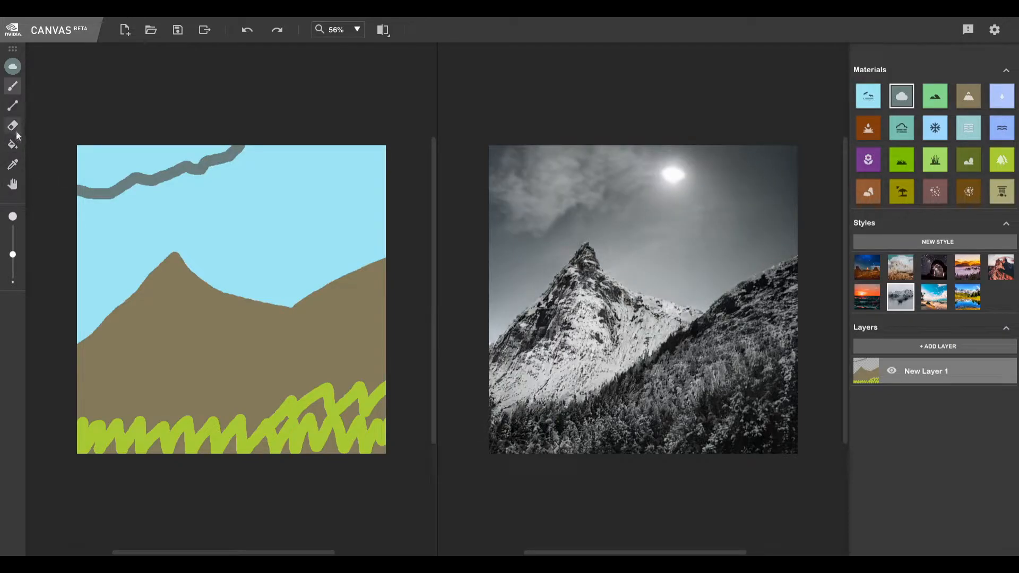
left_click(15, 149)
left_click(109, 160)
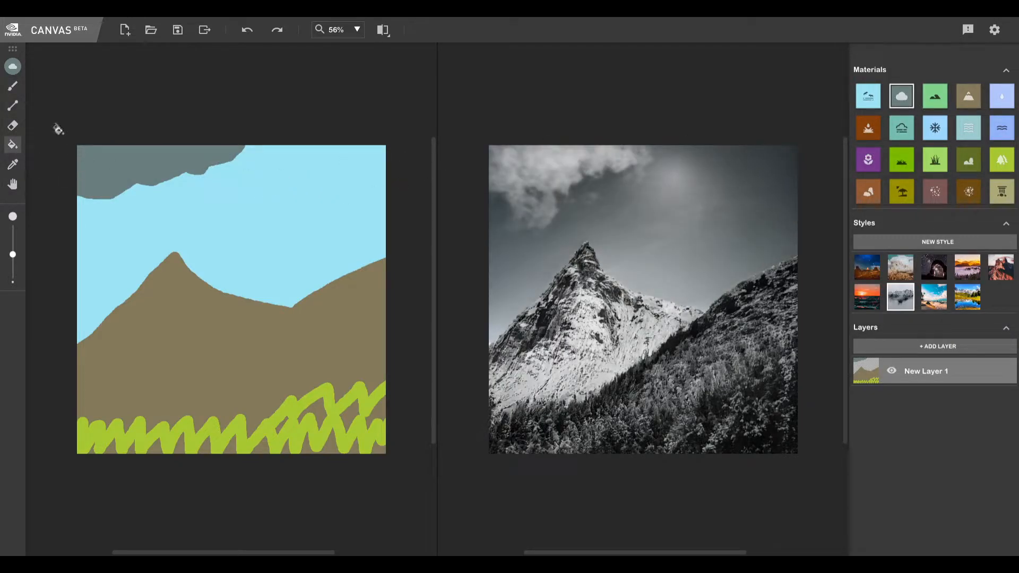
- Outline an oval cloud in the right part of the sky and fill it with the cloud material
left_click(13, 87)
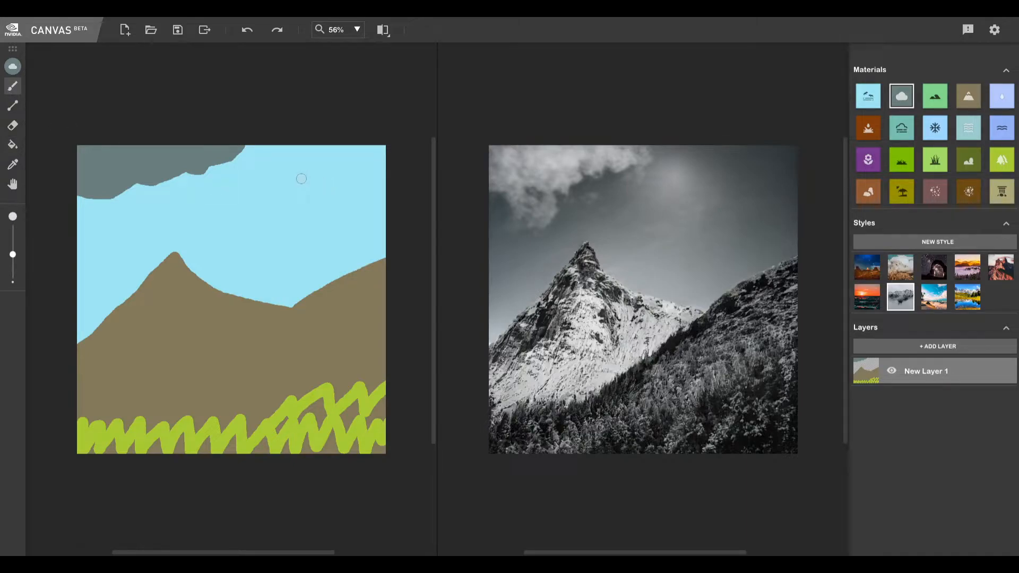
mouse_move(301, 178)
left_mouse_down()
mouse_move(276, 182)
mouse_move(265, 199)
mouse_move(323, 226)
mouse_move(369, 218)
mouse_move(364, 187)
mouse_move(296, 184)
left_mouse_up()
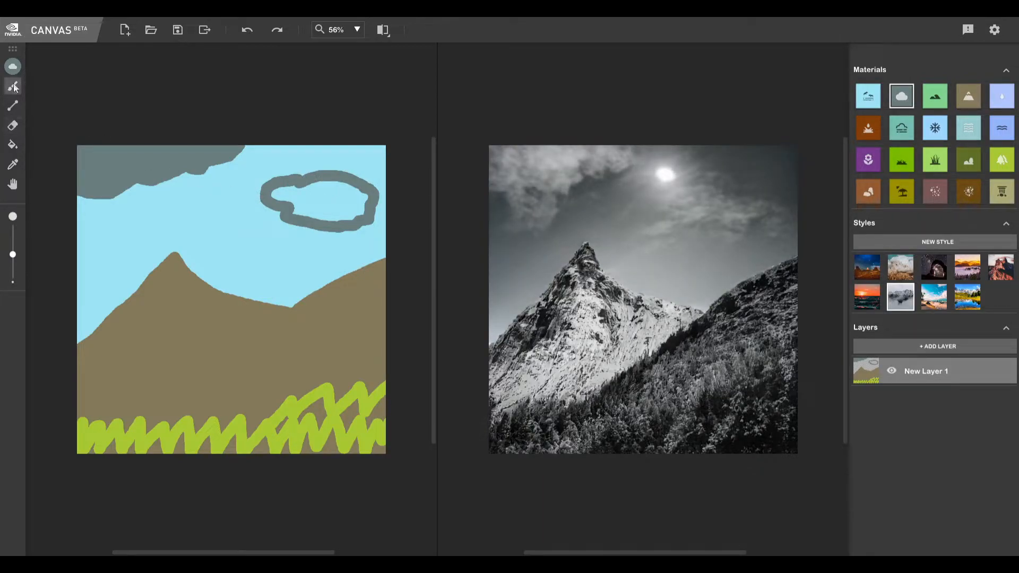
left_click(12, 145)
left_click(334, 190)
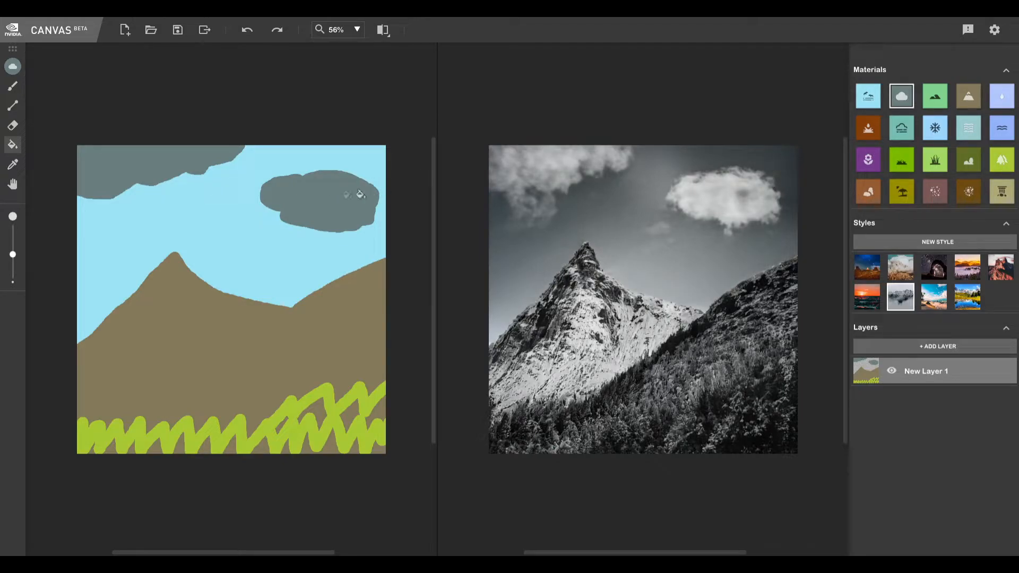
- Paint a third, rounded cloud around the top of the mountain peak with the cloud material
left_click(16, 89)
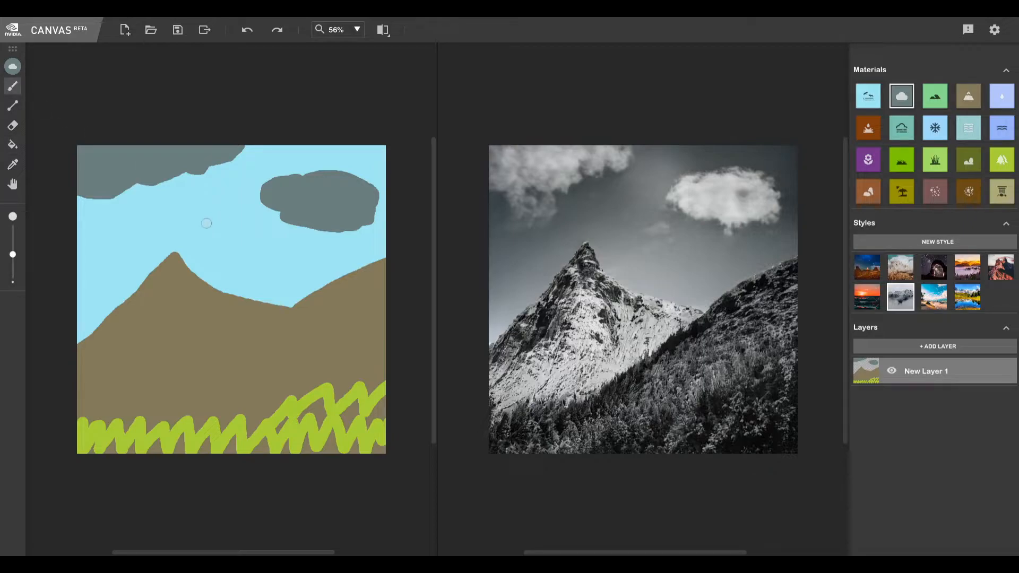
left_click_drag(149, 238, 218, 232)
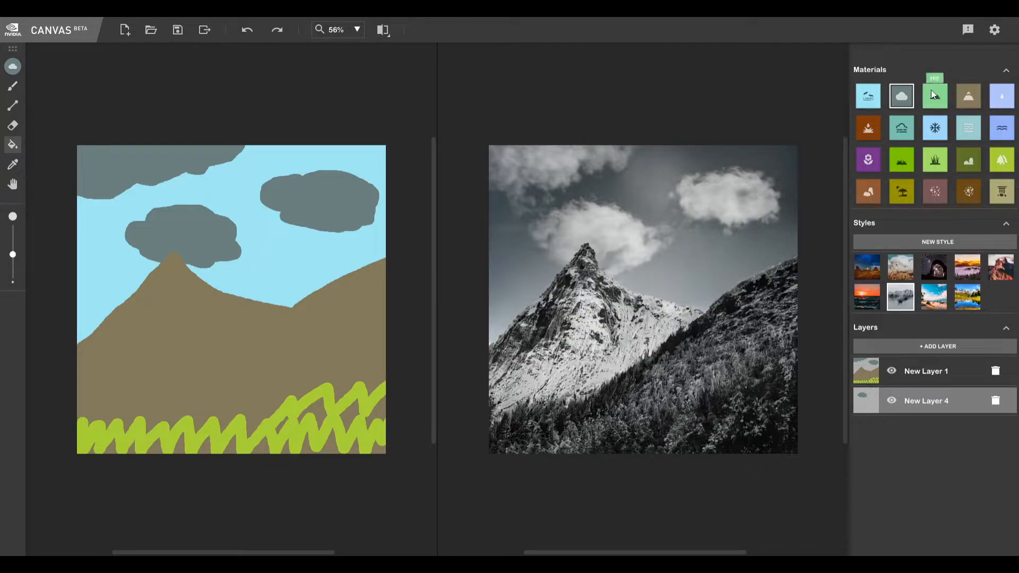
- Switch to the brush on New Layer 1, try a diagonal fog stroke across the mountain's right face, and undo it
left_click(894, 131)
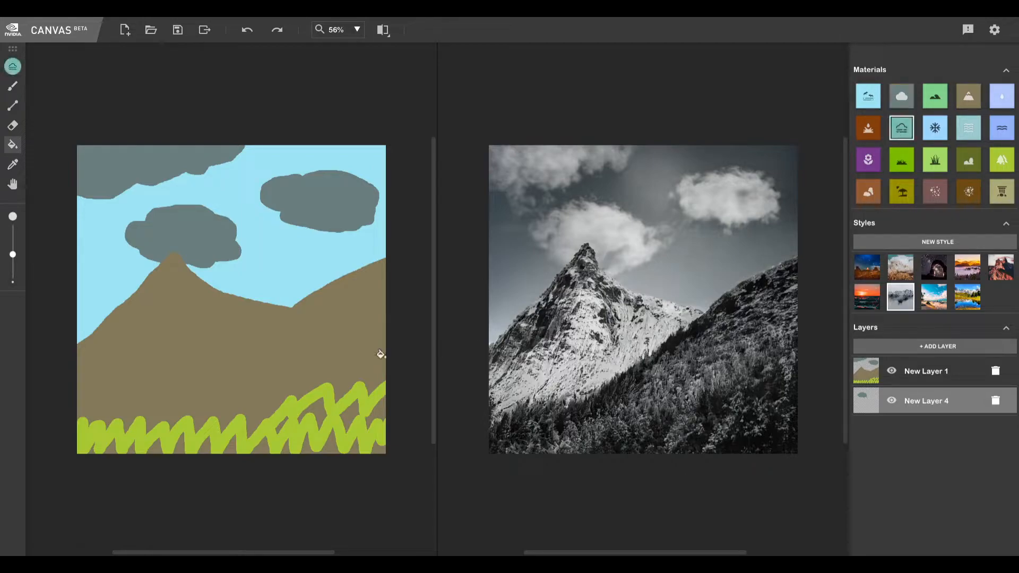
left_click(12, 94)
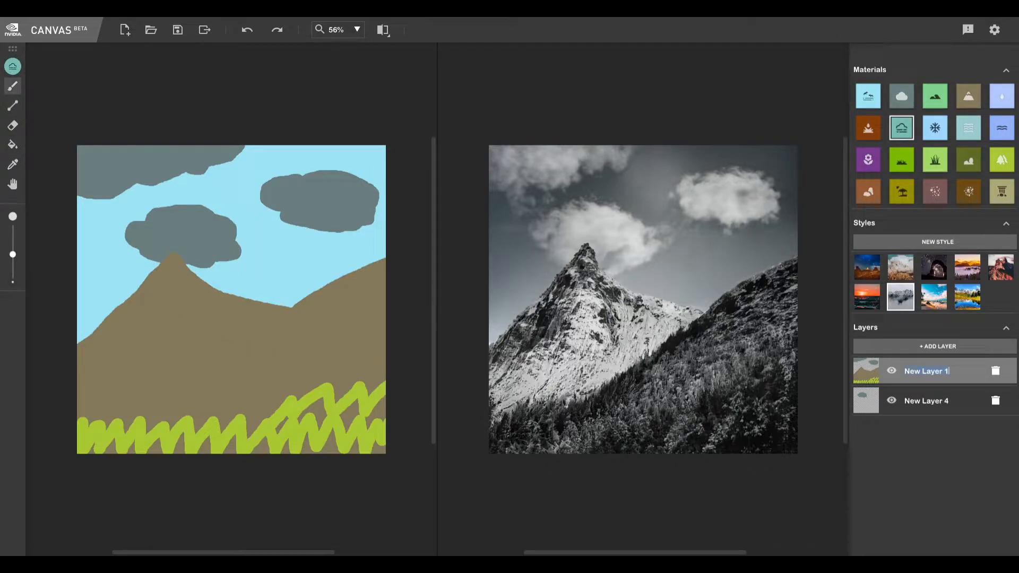
mouse_move(285, 314)
left_mouse_down()
mouse_move(205, 375)
mouse_move(151, 396)
left_mouse_up()
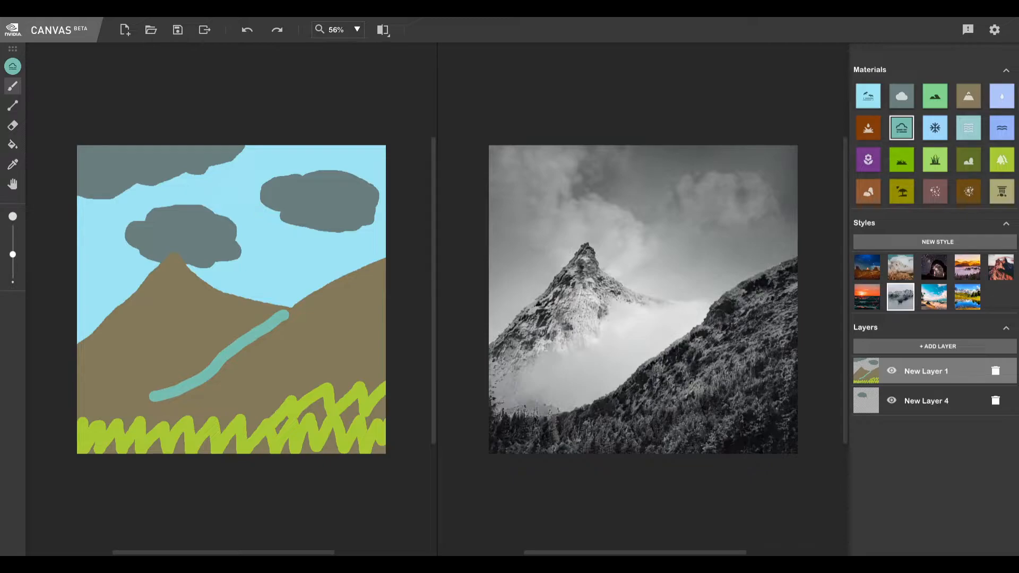
left_click(248, 34)
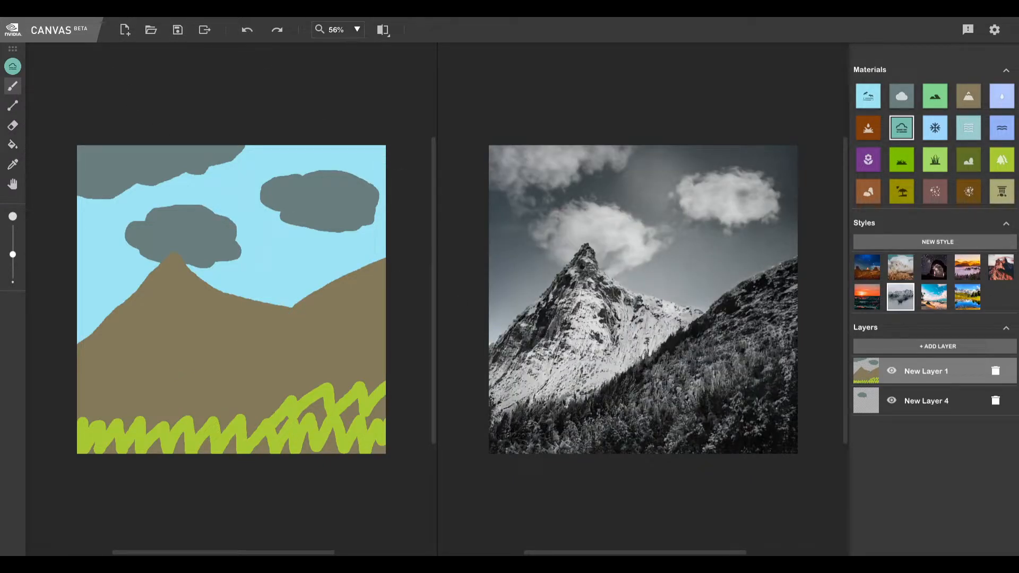
- Try smaller amounts of fog on the mountain face, first a short stroke and single dots, undoing each attempt
left_click_drag(128, 395, 153, 392)
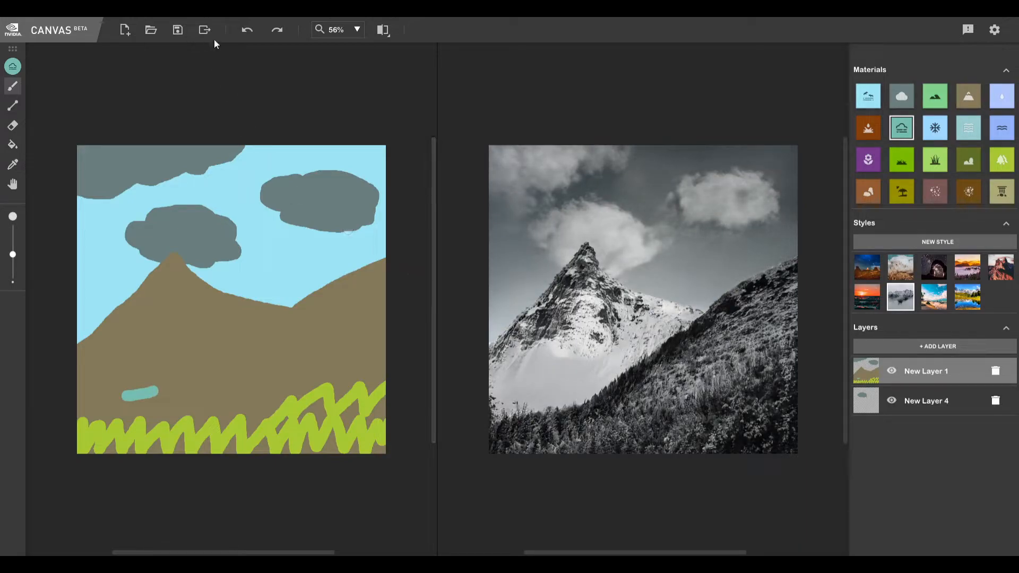
left_click(250, 30)
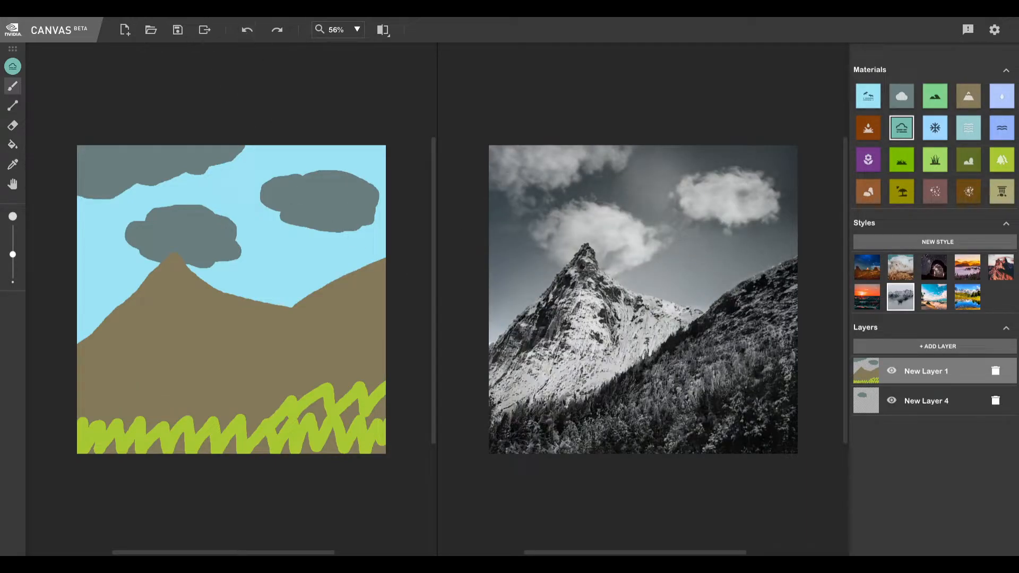
left_click(150, 389)
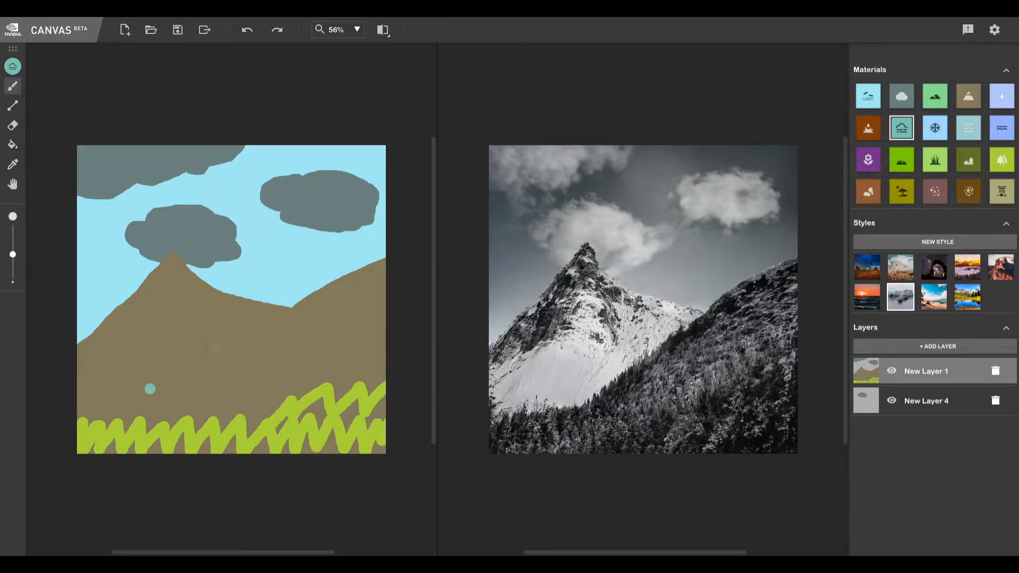
left_click(217, 348)
left_click(247, 30)
left_click(247, 30)
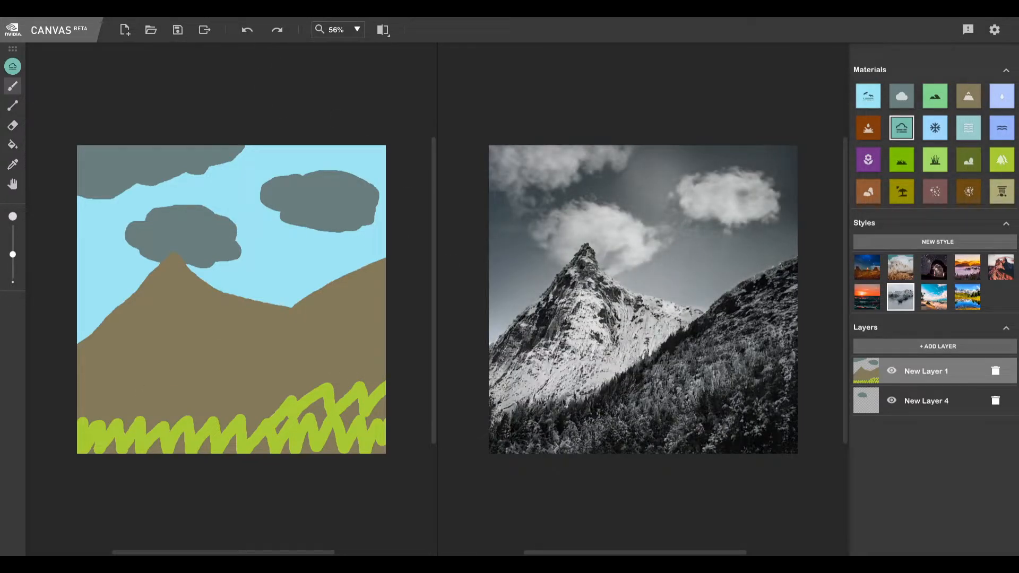
- Reduce the brush to a very small size, test four tiny fog dots across the mountain face, and undo them
left_click_drag(12, 255, 11, 282)
left_click(163, 389)
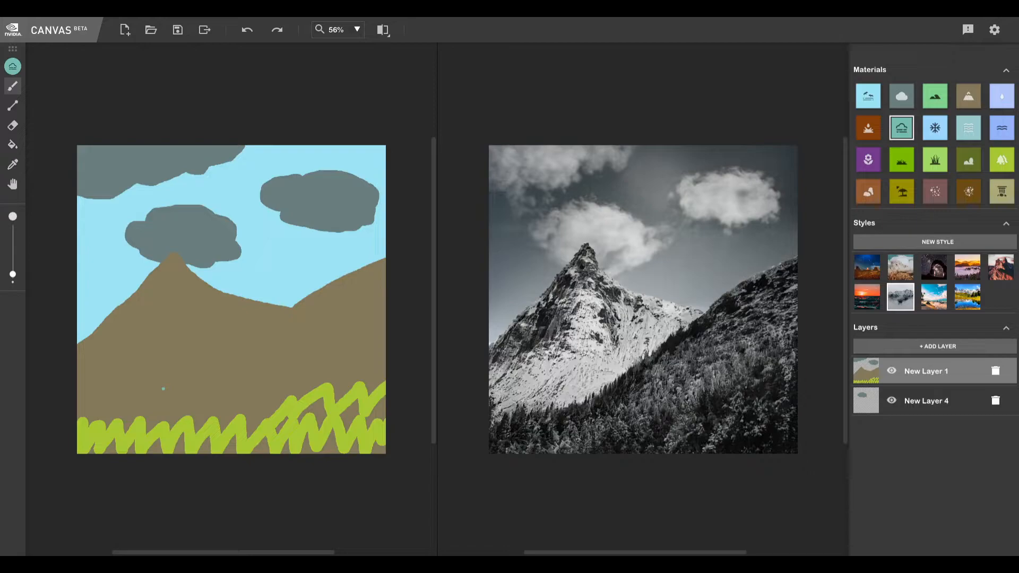
left_click(221, 353)
left_click(236, 325)
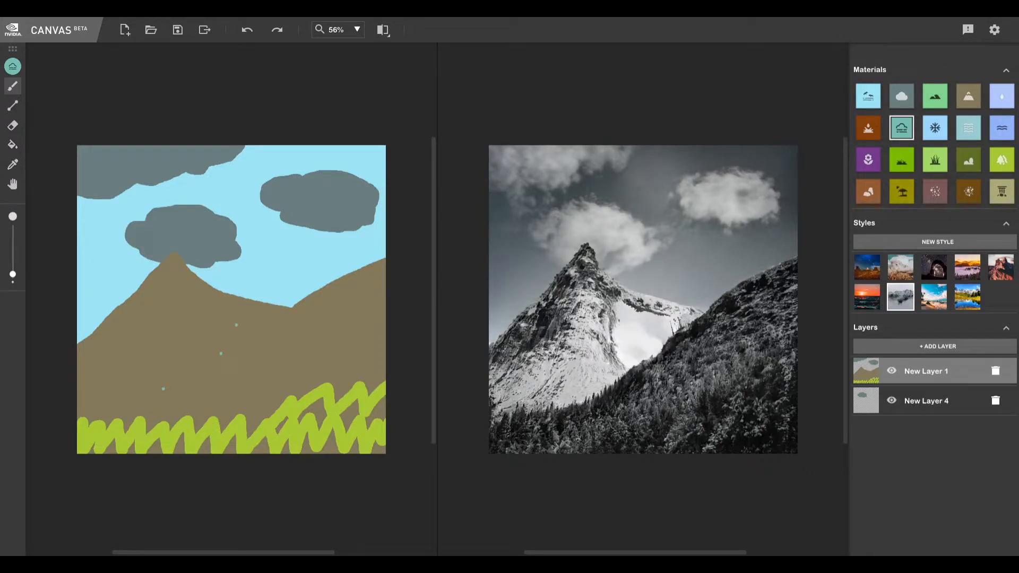
left_click(140, 360)
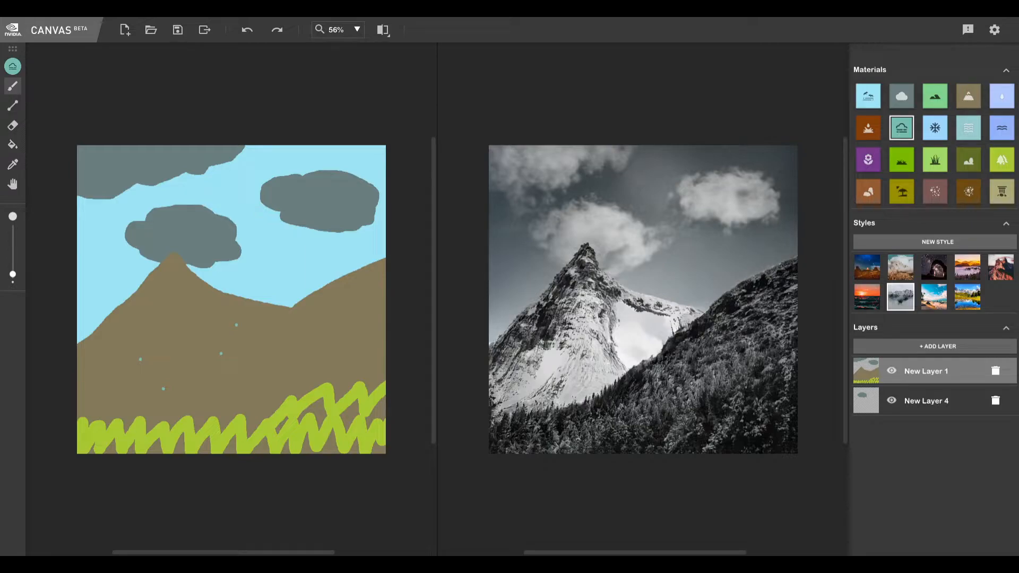
left_click(246, 31)
left_click(246, 31)
left_click(246, 30)
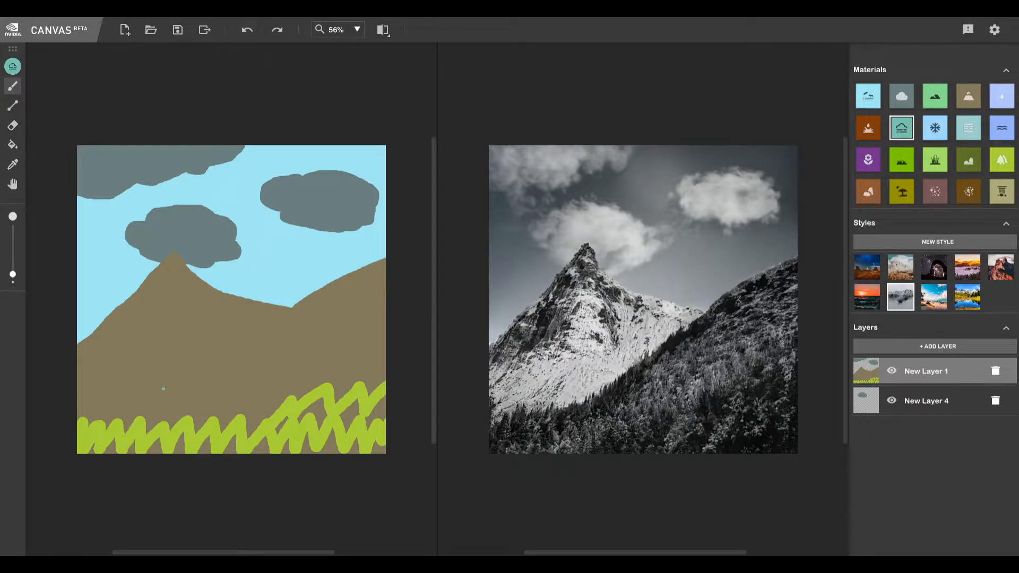
left_click(245, 28)
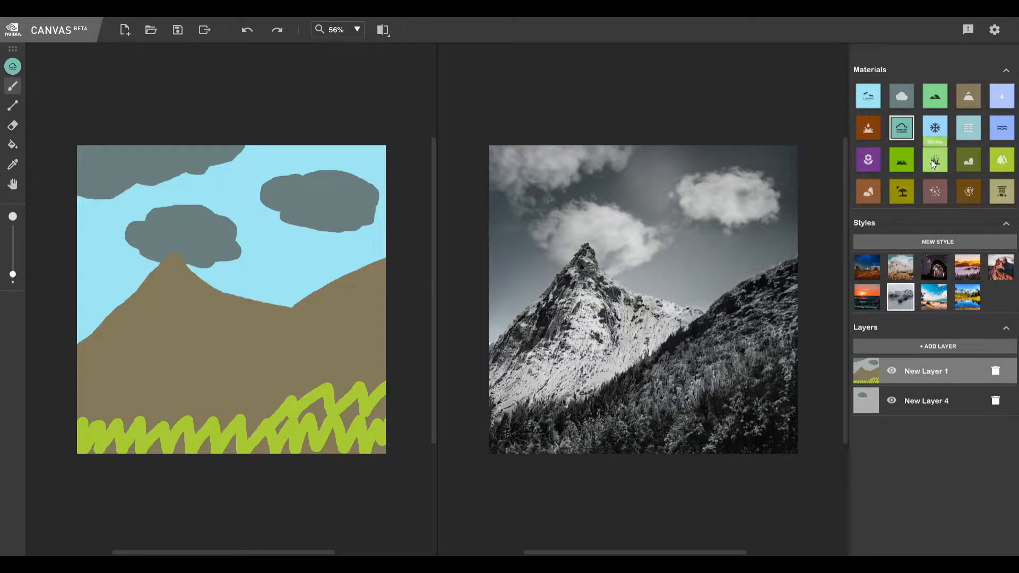
- Dab tiny snow dots in a row across the mountain face, near its left edge and on the peak
left_click(934, 127)
left_click(252, 341)
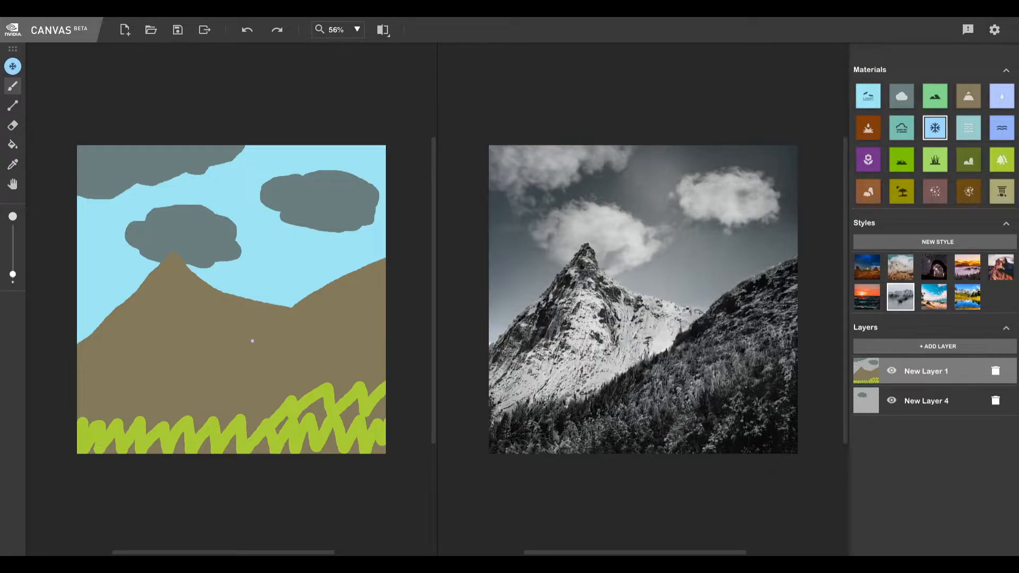
left_click(218, 349)
left_click(190, 358)
left_click(171, 368)
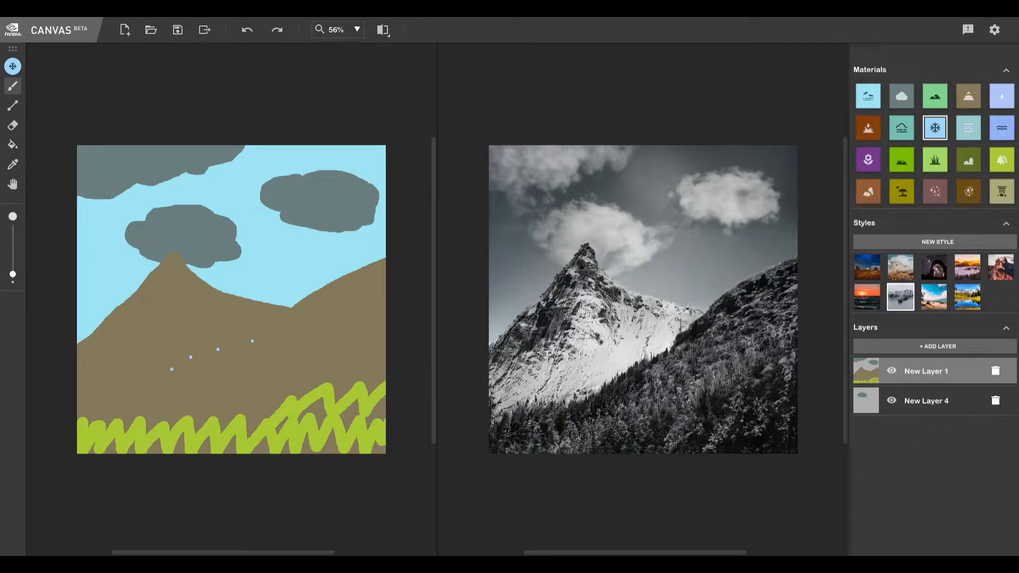
left_click(128, 324)
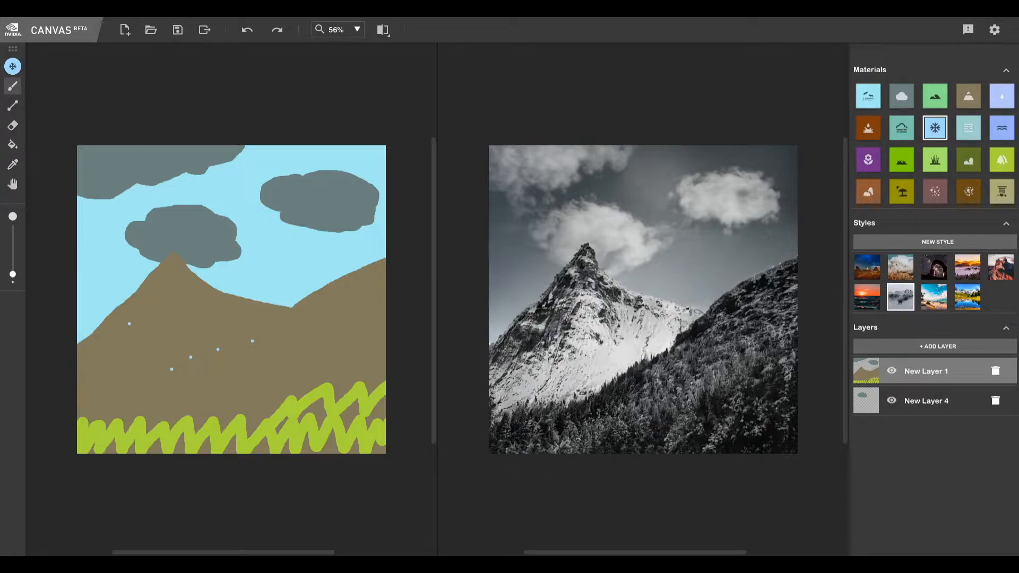
left_click(175, 258)
left_click(165, 264)
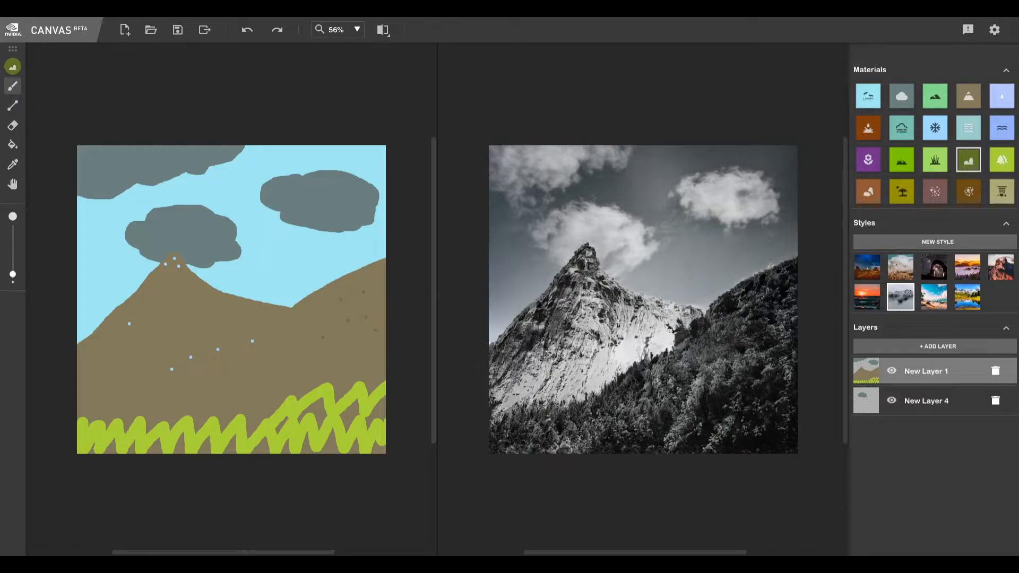
- Undo the bush dots on the mountain's right slope
left_click(243, 33)
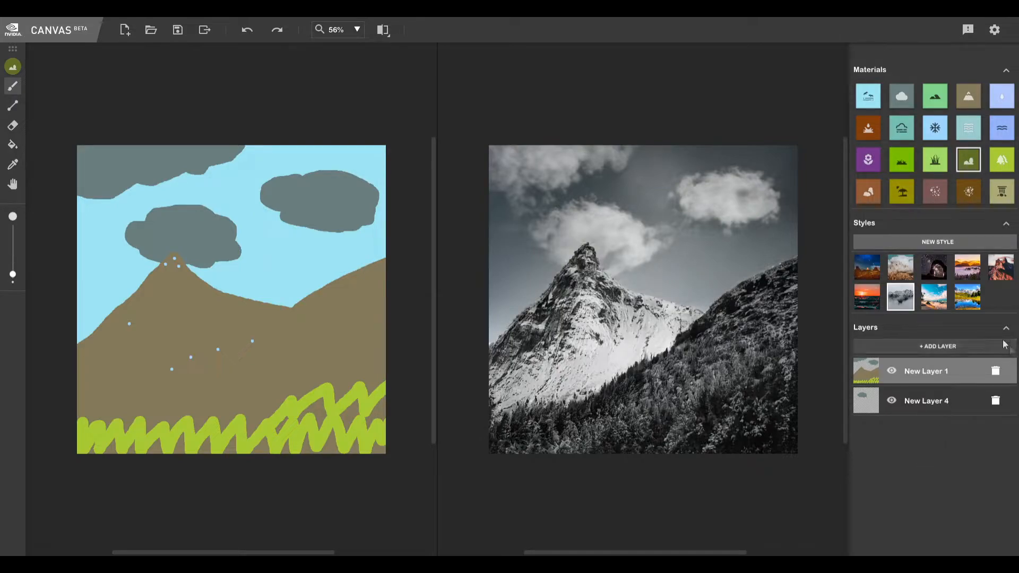
- Try the first five styles on the landscape in turn, from the dark blue desert to the red rock peak
left_click(867, 273)
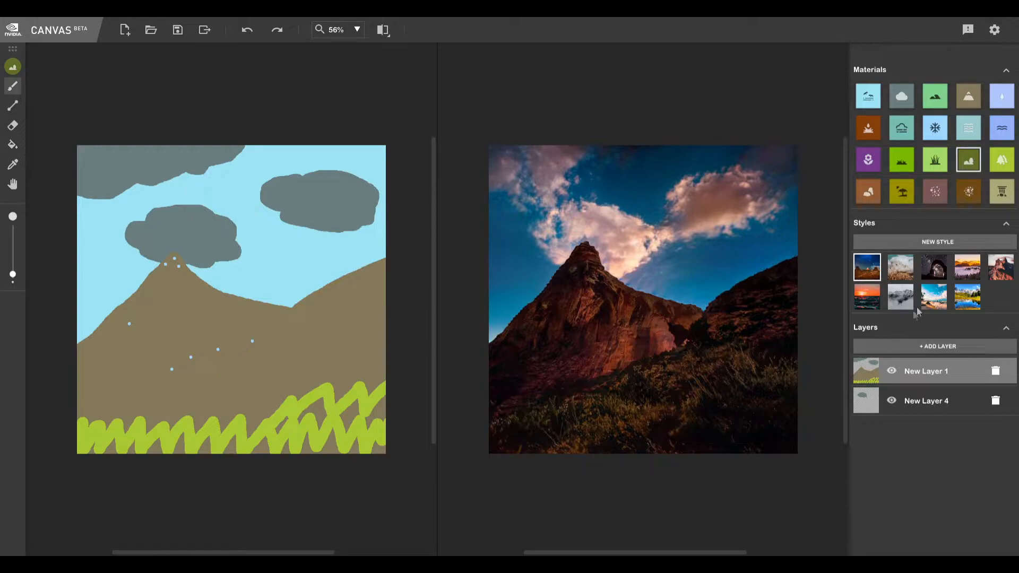
left_click(906, 272)
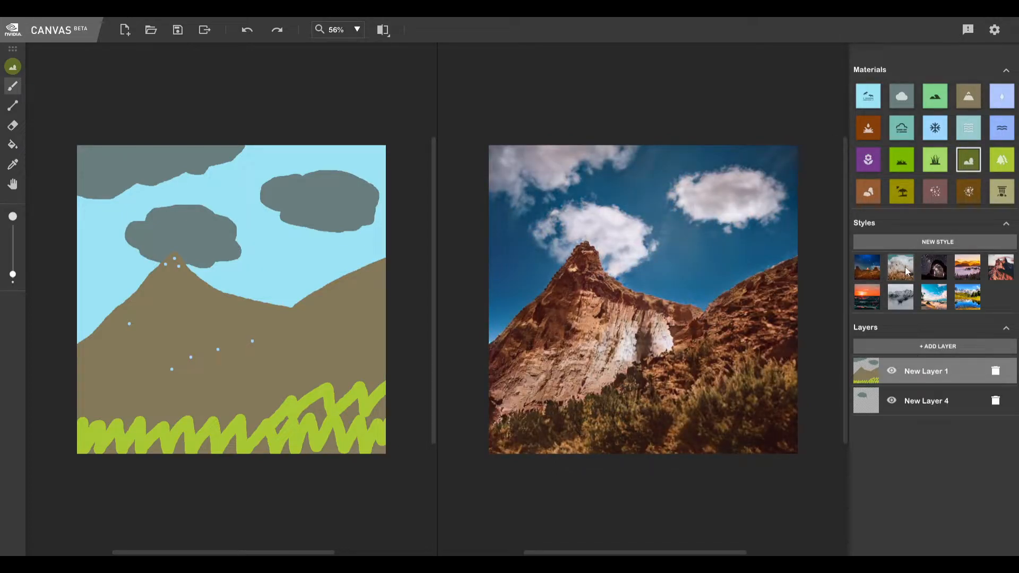
left_click(935, 270)
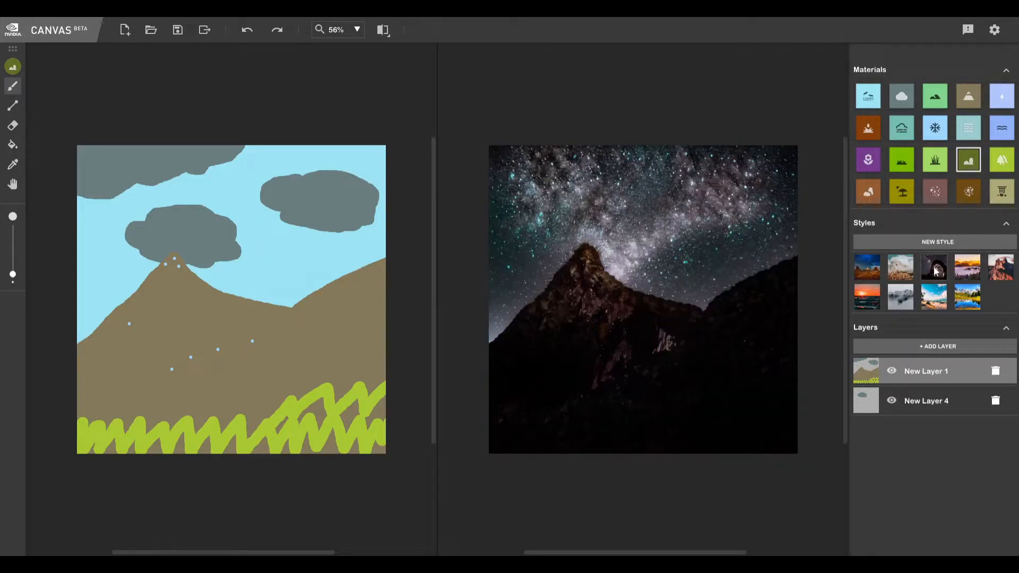
left_click(972, 271)
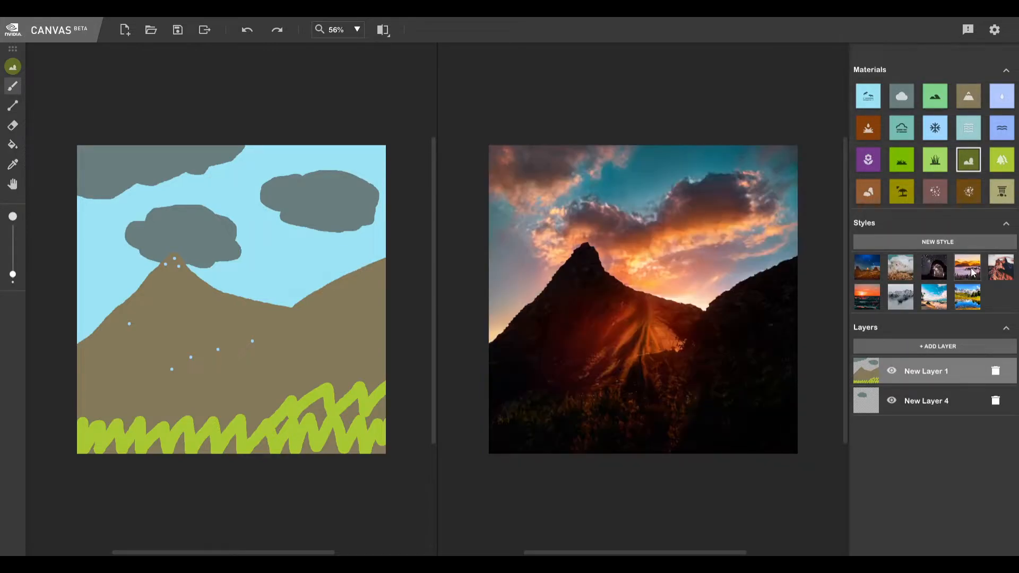
left_click(1001, 272)
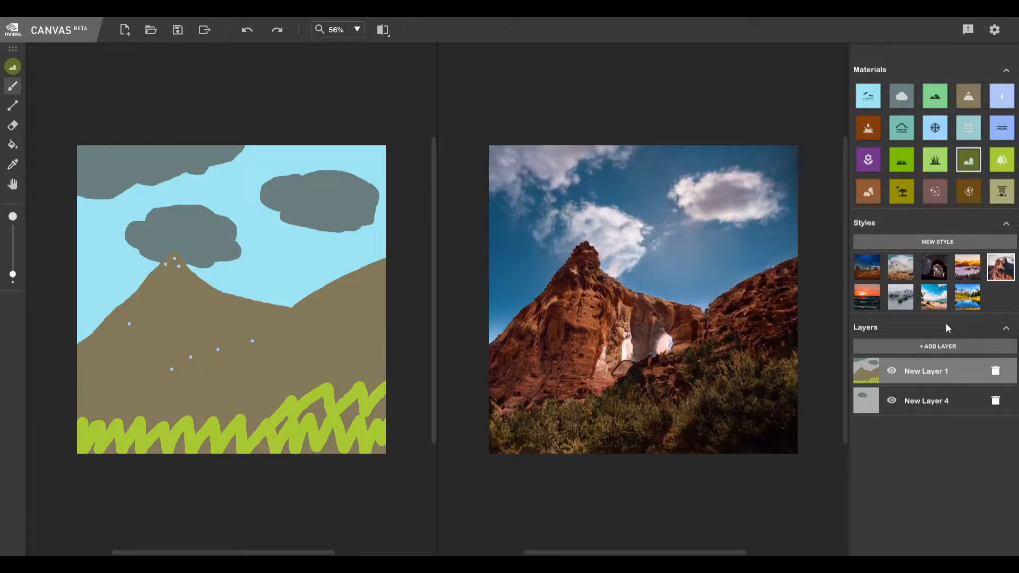
- Try the sunset sea, grey snowy mountain and sunny beach styles, and go back to the red rock peak style
left_click(868, 301)
left_click(906, 301)
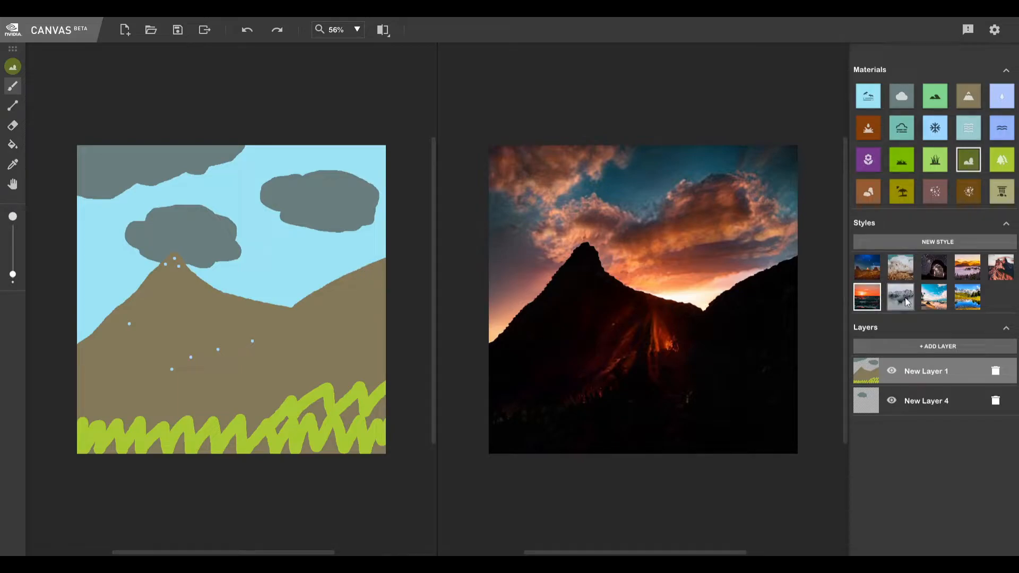
left_click(940, 300)
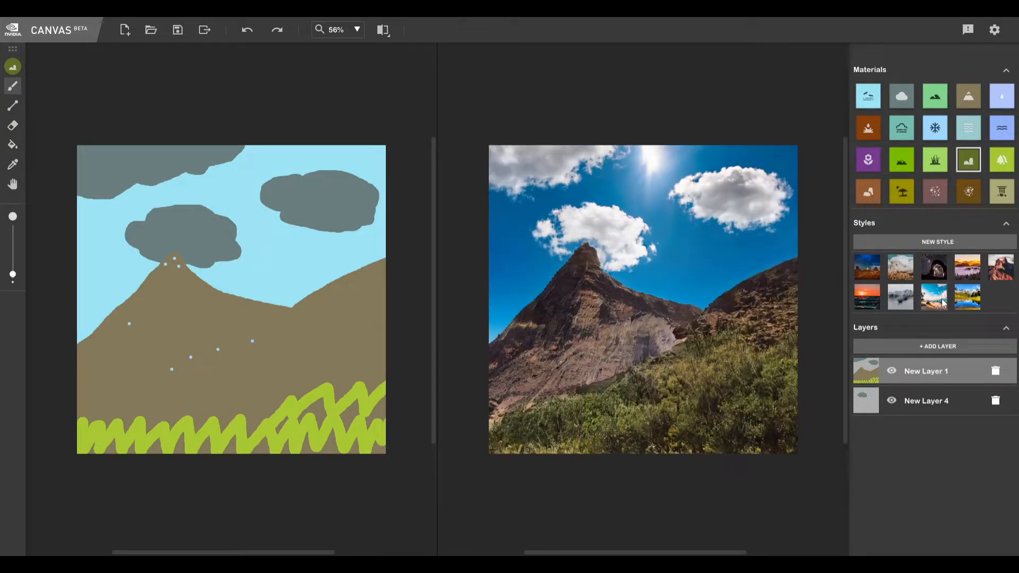
left_click(996, 271)
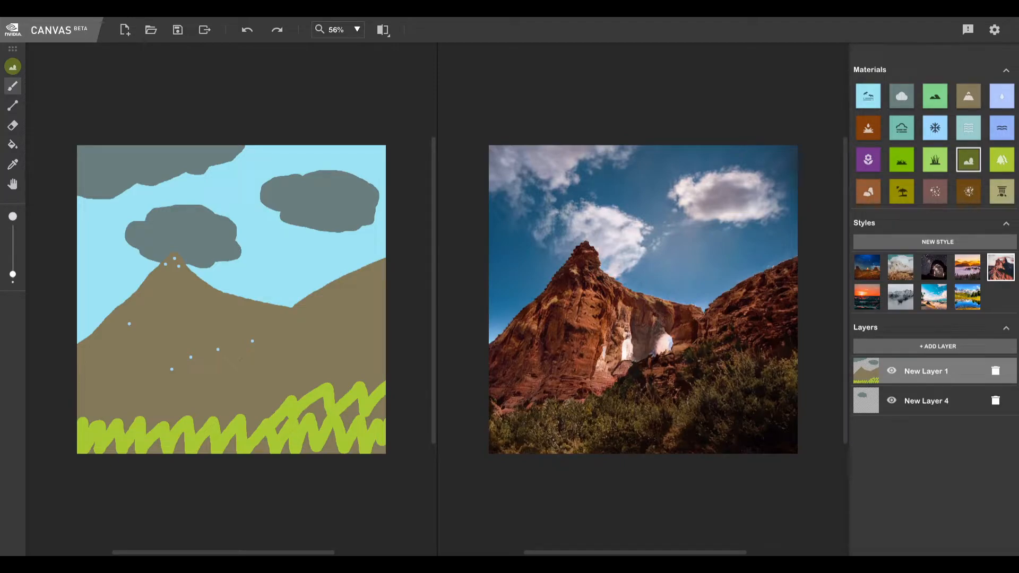
- Compare the sunset sea, sunny beach and bright blue lake styles, and return the landscape to the grey snowy mountain style
left_click(870, 303)
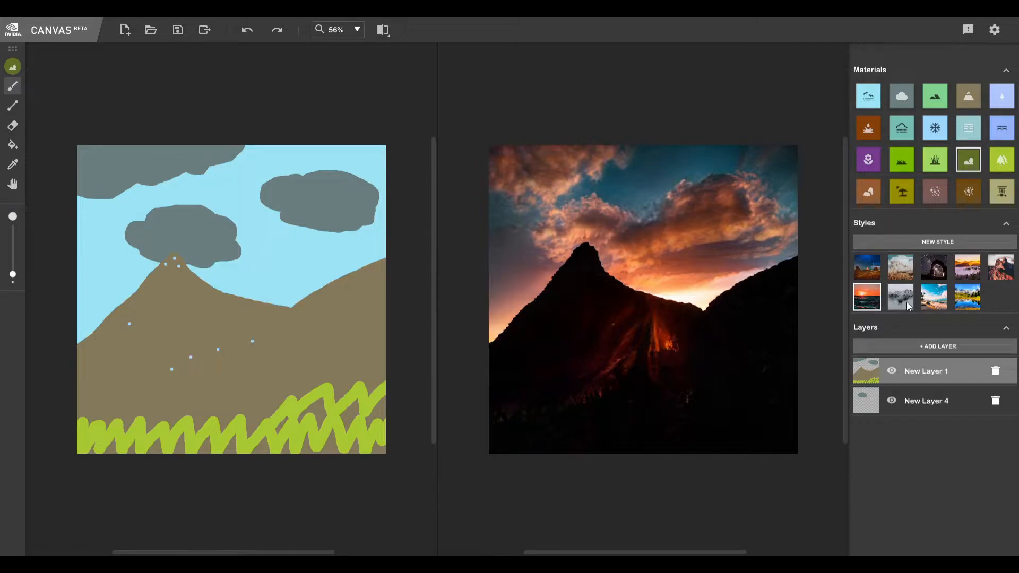
left_click(907, 302)
left_click(938, 303)
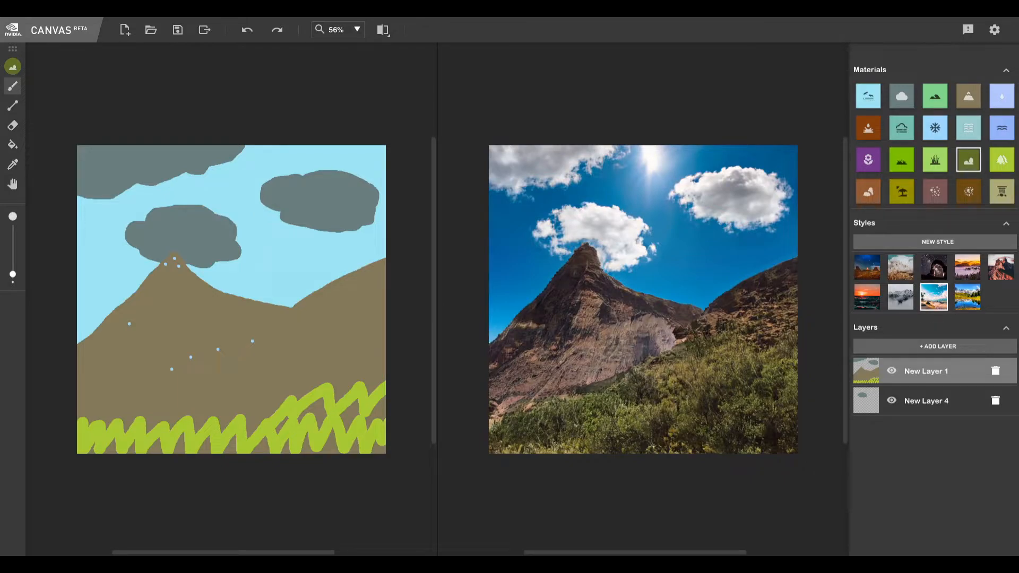
left_click(966, 300)
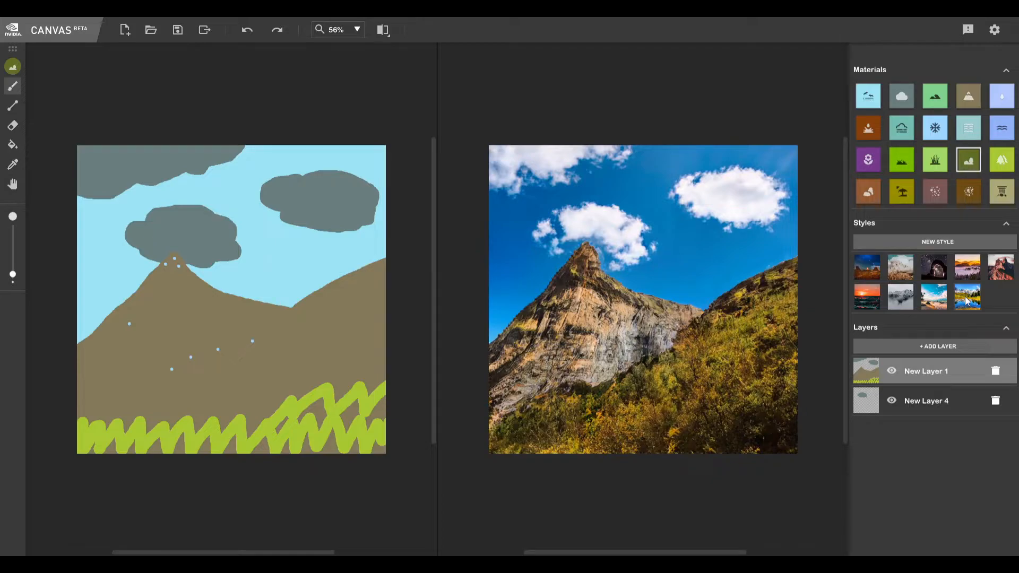
left_click(934, 305)
left_click(900, 303)
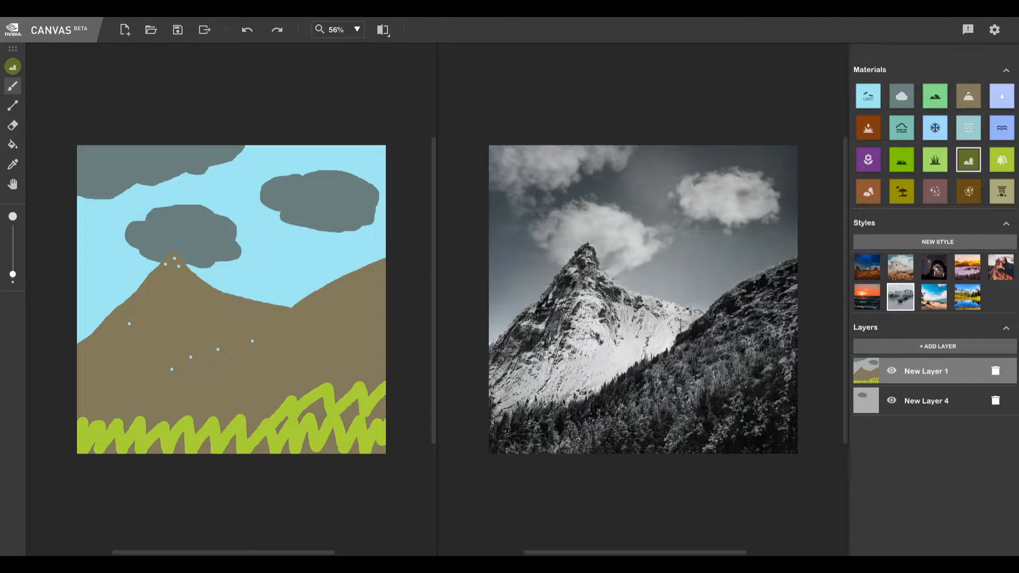
- Dab several tiny grass dots on the upper part of the mountain's right slope
left_click(895, 165)
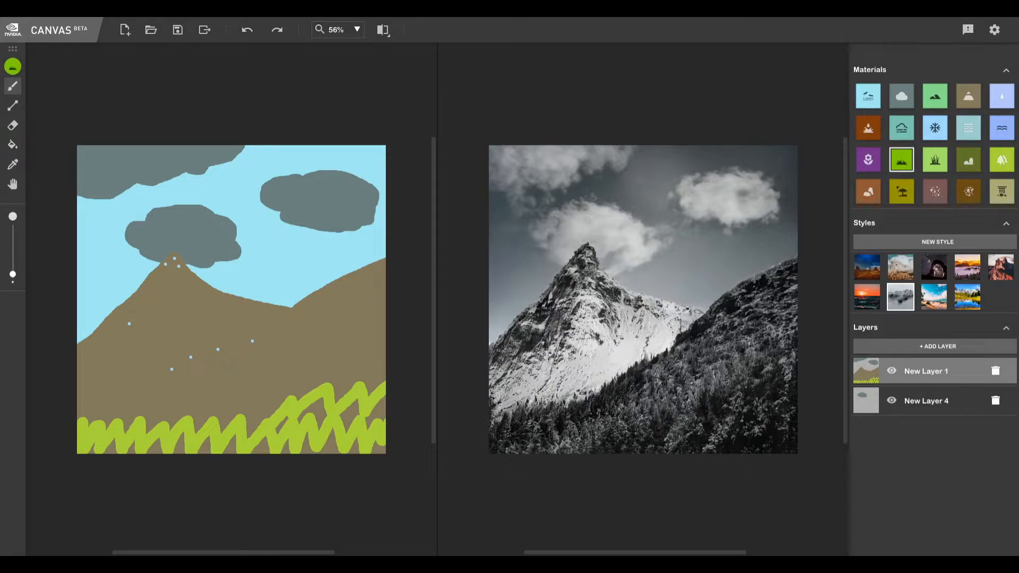
left_click(359, 314)
left_click(366, 296)
left_click(368, 307)
left_click(366, 314)
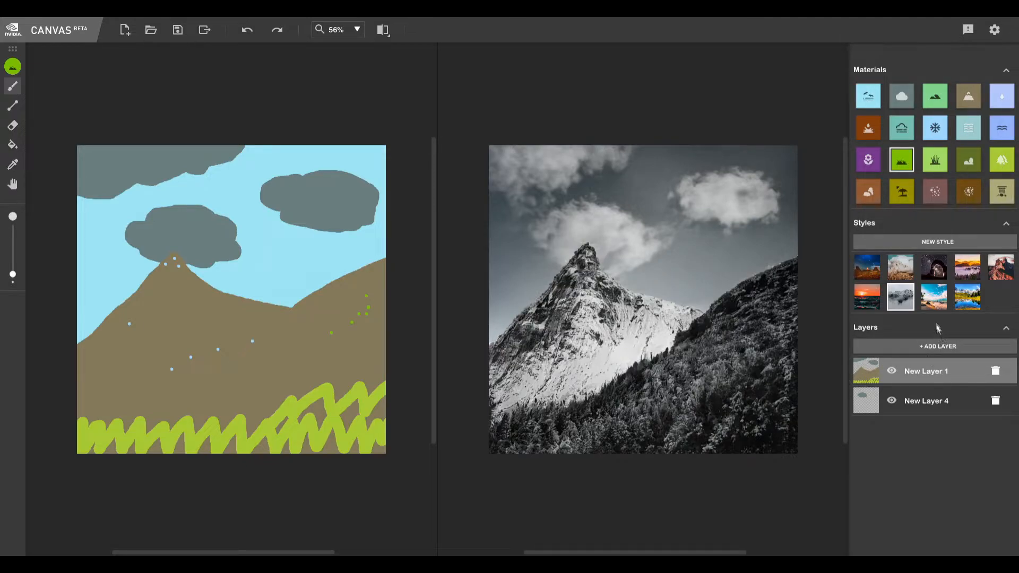
- Try a thin stream of the water material from the right ridge down to the trees, and undo it
left_click(1001, 96)
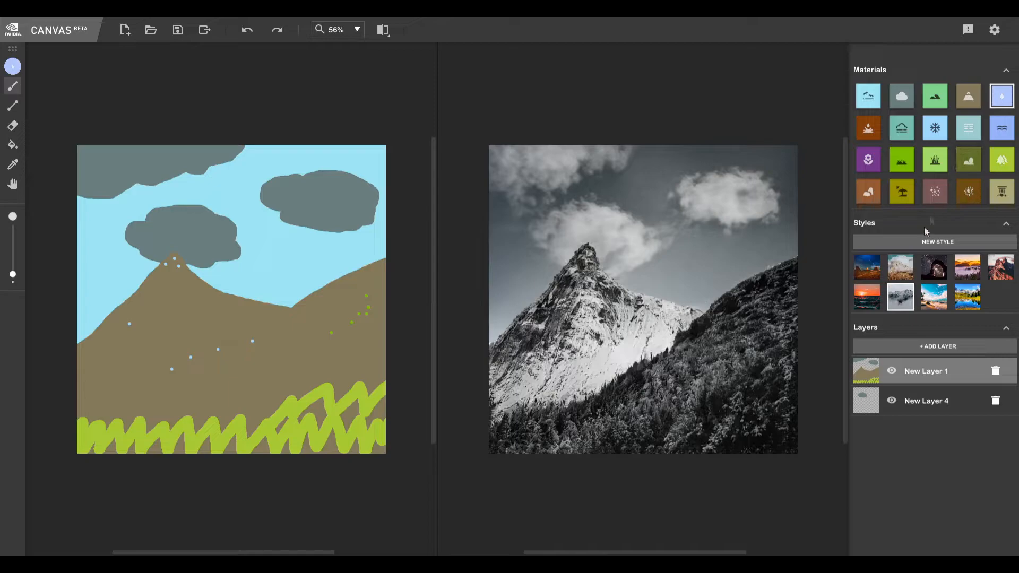
mouse_move(367, 267)
left_mouse_down()
mouse_move(359, 303)
mouse_move(296, 379)
left_mouse_up()
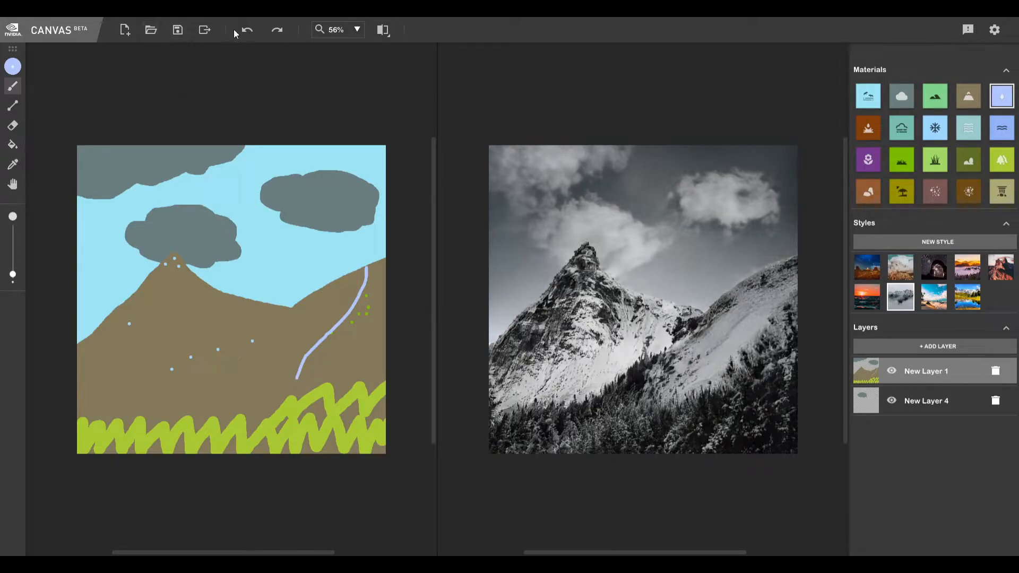
left_click(251, 30)
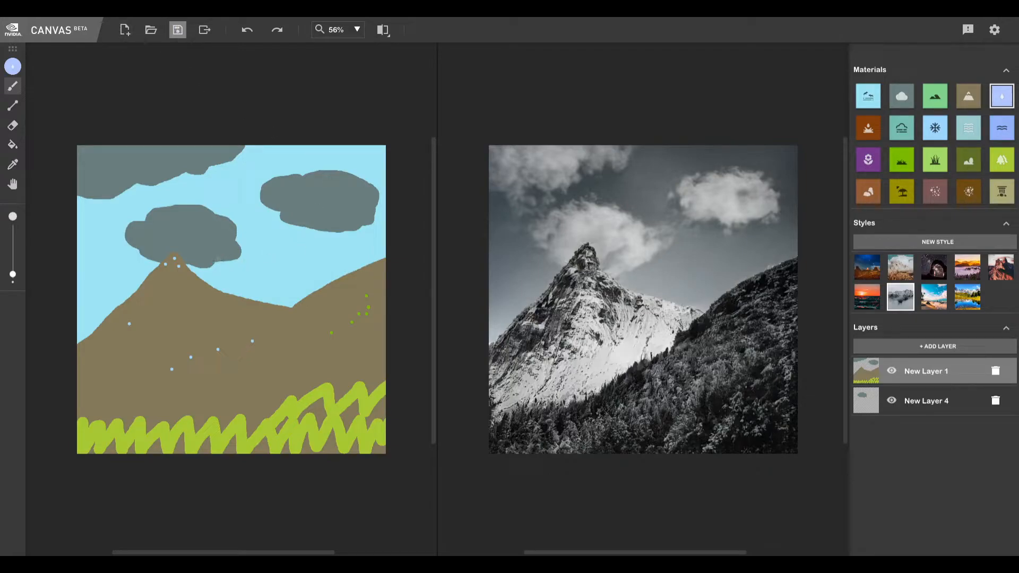
- Start a new blank landscape and apply the sunny beach style to it
left_click(125, 29)
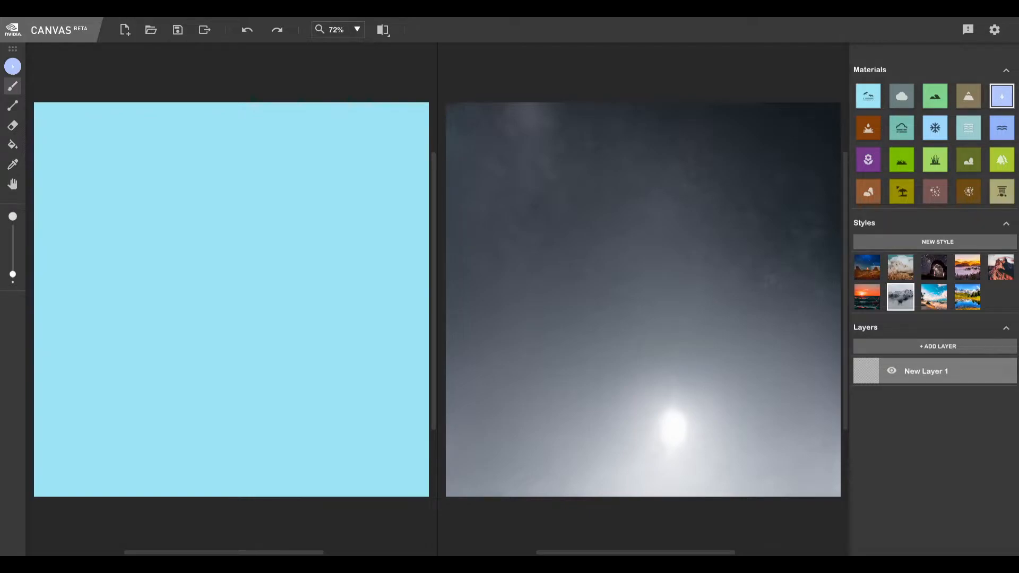
left_click(935, 305)
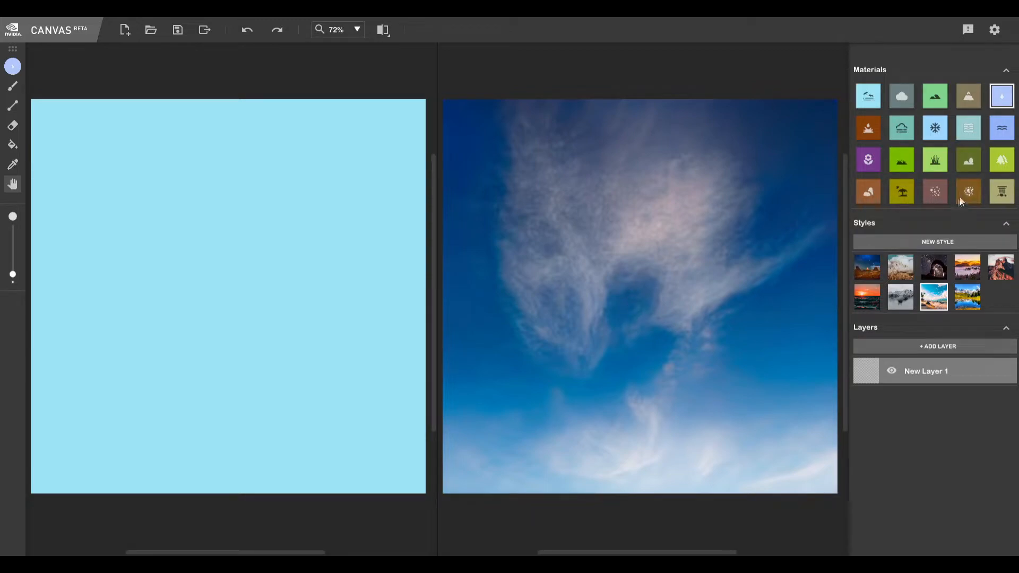
- Outline a zigzag upper river bank with straight lines of the wavy water material, from the lower-left corner to the canvas's right edge
left_click(1001, 128)
left_click(13, 105)
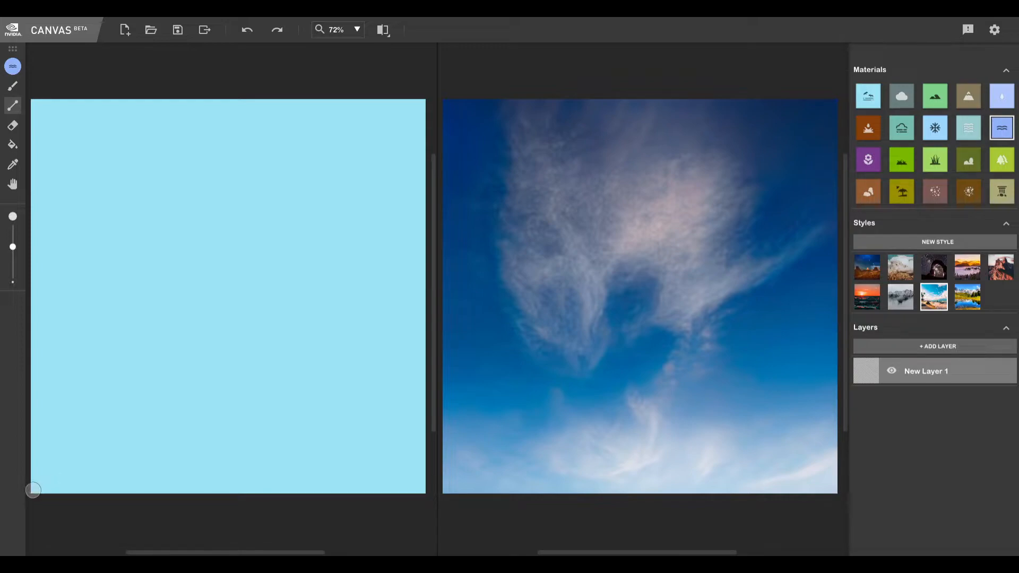
left_click_drag(33, 490, 127, 366)
left_click(128, 366)
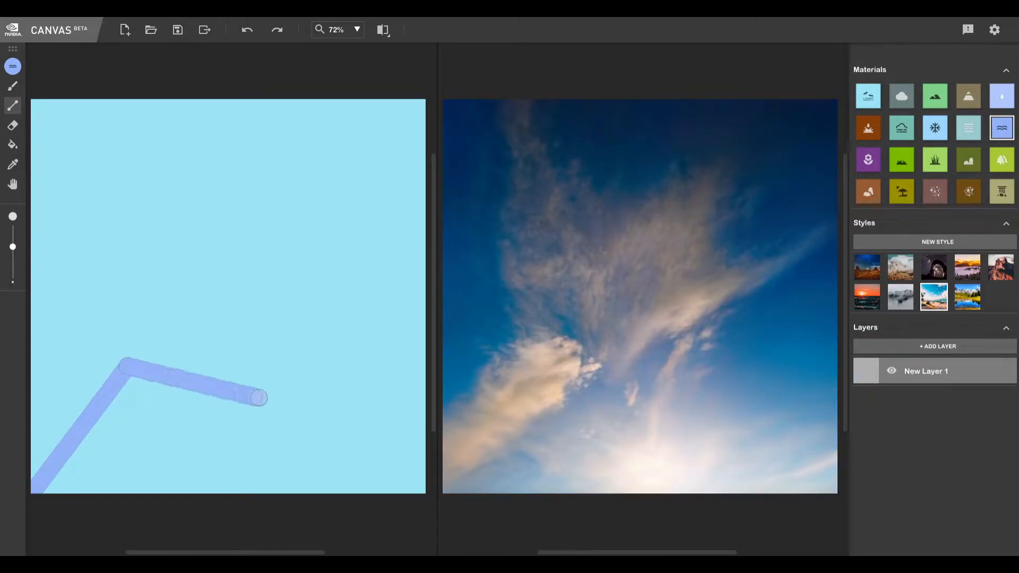
left_click(260, 398)
left_click(382, 334)
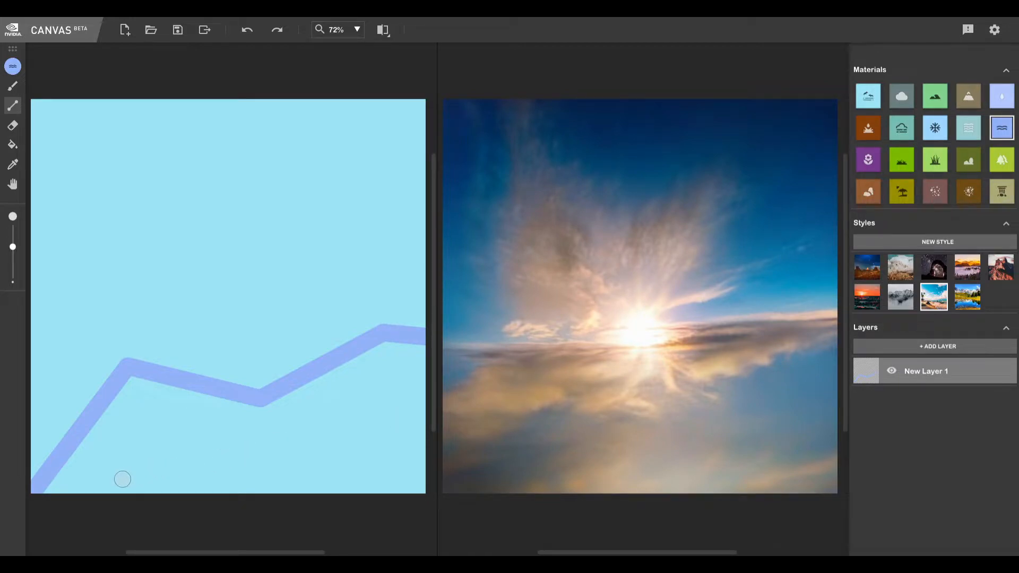
- Outline the lower river bank with connected straight lines and fill the band between both banks with the same wavy water material
left_click_drag(98, 488, 172, 410)
left_click(173, 409)
left_click(353, 461)
left_click(401, 352)
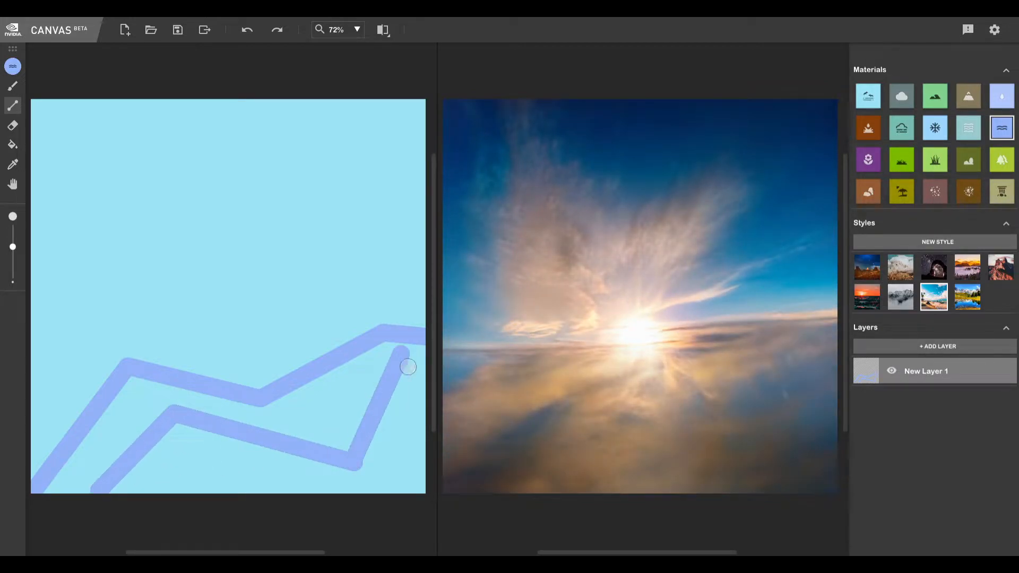
left_click(423, 378)
left_click(13, 145)
left_click(338, 405)
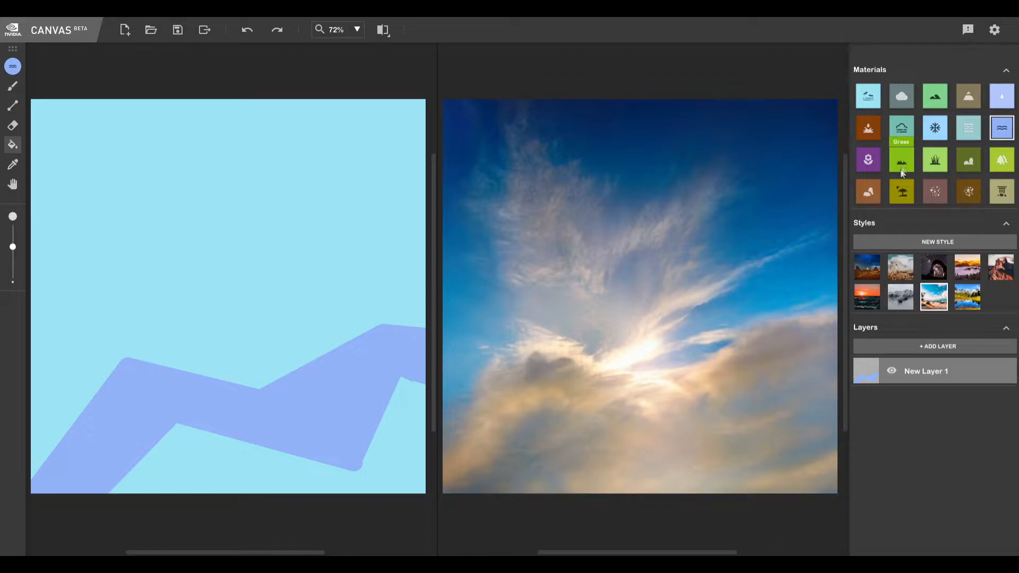
- Try filling the foreground below the river with the sand material, and undo it
left_click(899, 184)
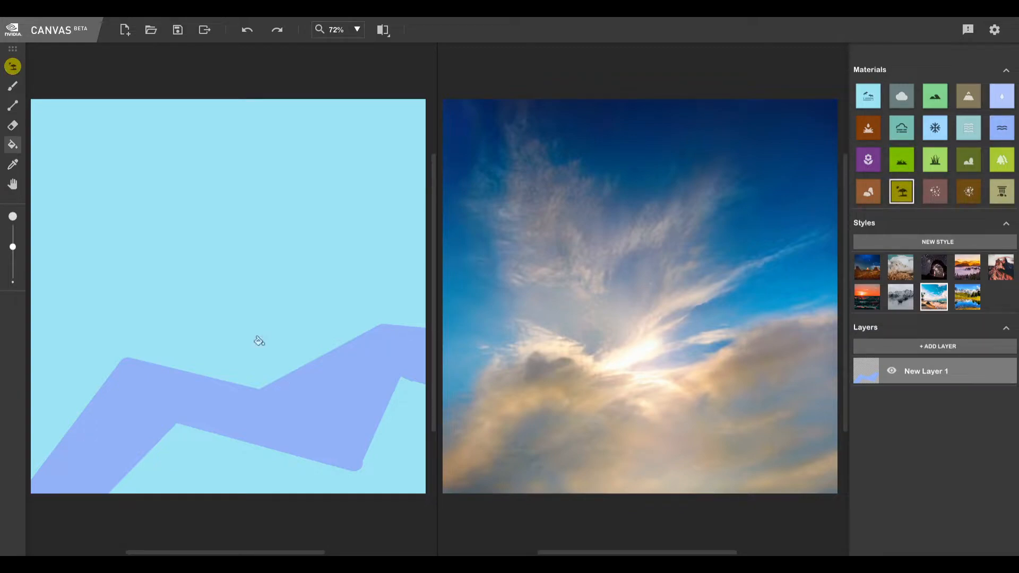
left_click(188, 450)
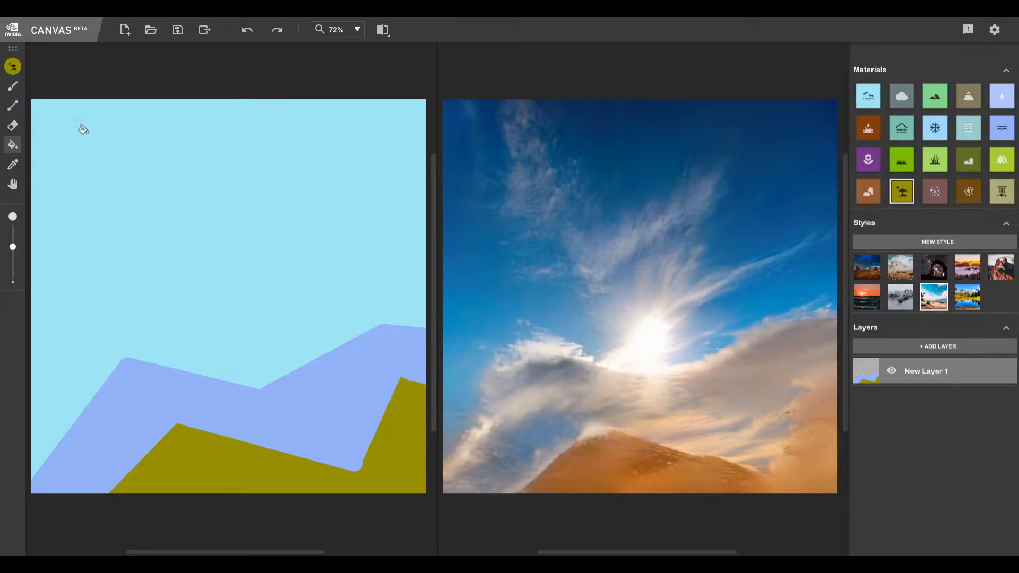
left_click(253, 33)
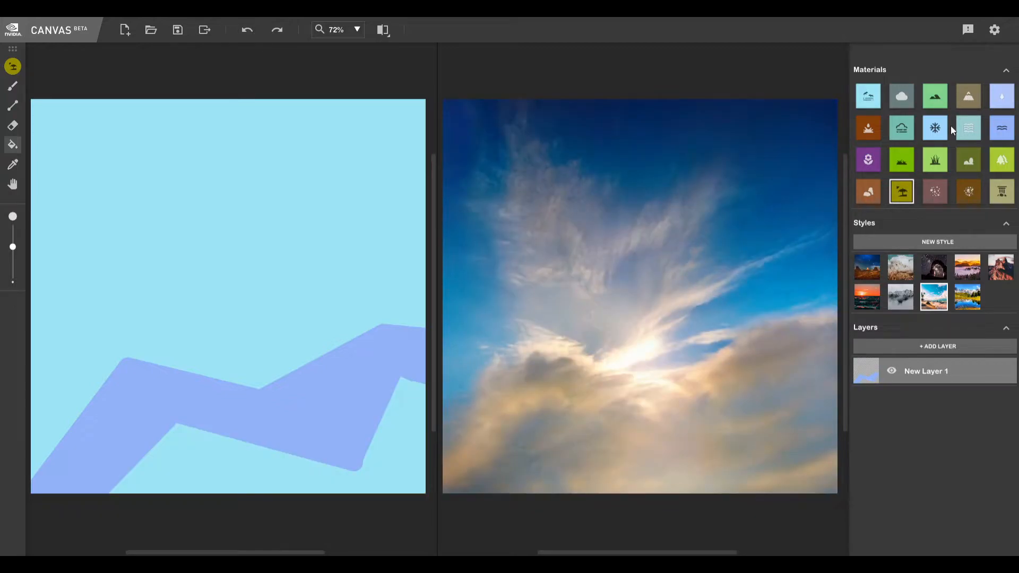
- Paint a small rounded cone of the bush material at the canvas's bottom edge, below the river bend
left_click(935, 129)
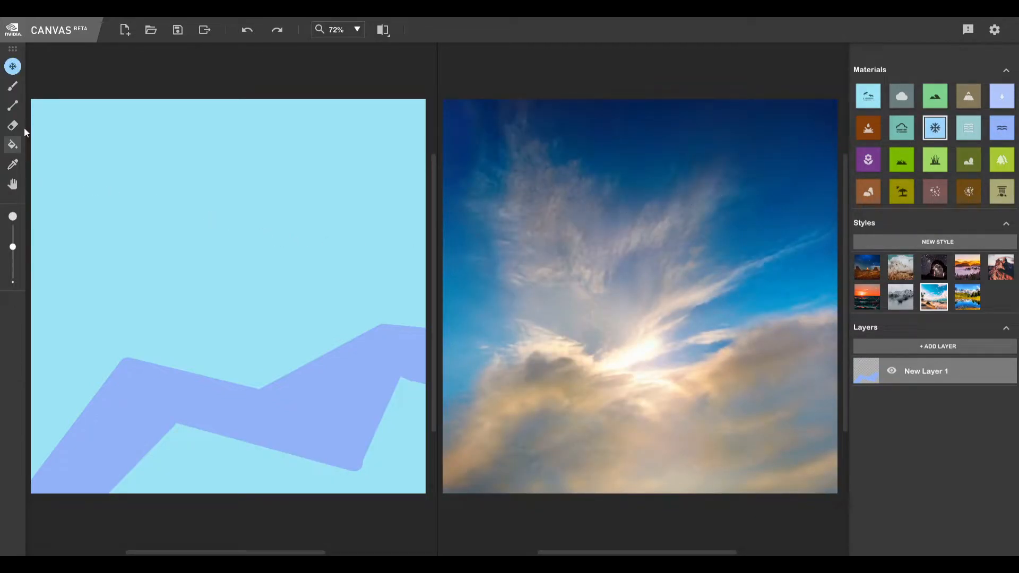
left_click(935, 98)
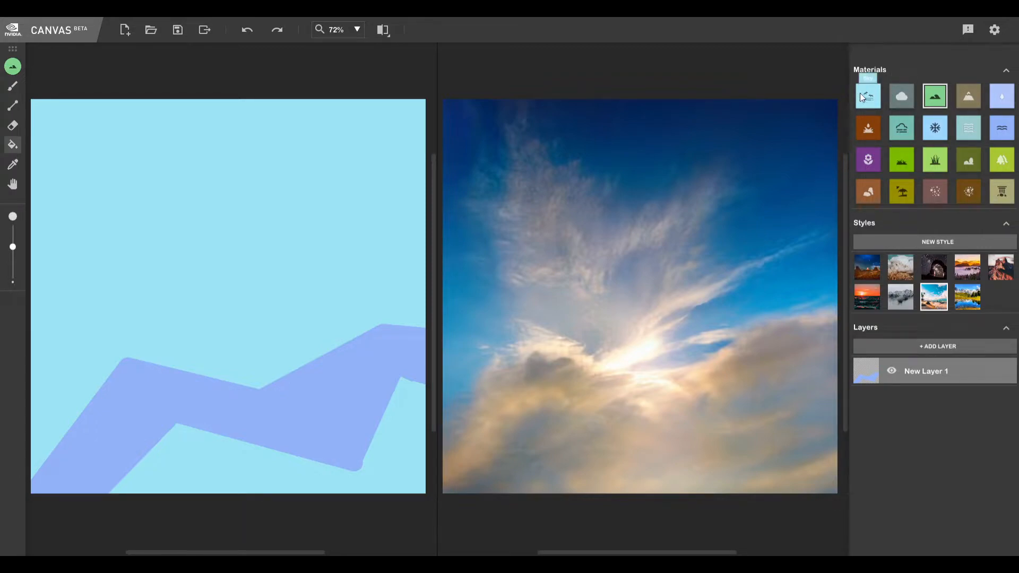
left_click(973, 158)
mouse_move(157, 492)
left_mouse_down()
mouse_move(182, 449)
mouse_move(201, 503)
mouse_move(199, 478)
mouse_move(189, 474)
mouse_move(184, 510)
mouse_move(178, 483)
left_mouse_up()
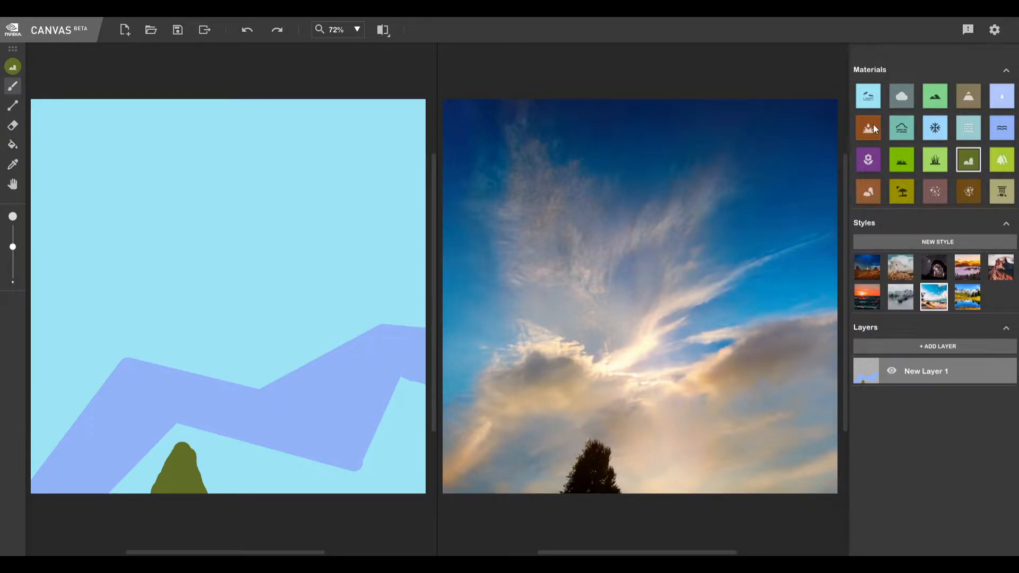
- Draw a gently rolling ridge line above the river with the hill material and fill the area between ridge and river with it
left_click(930, 101)
mouse_move(31, 300)
left_mouse_down()
mouse_move(116, 300)
mouse_move(202, 322)
mouse_move(315, 324)
mouse_move(418, 306)
mouse_move(453, 316)
left_mouse_up()
left_click(13, 144)
left_click(71, 313)
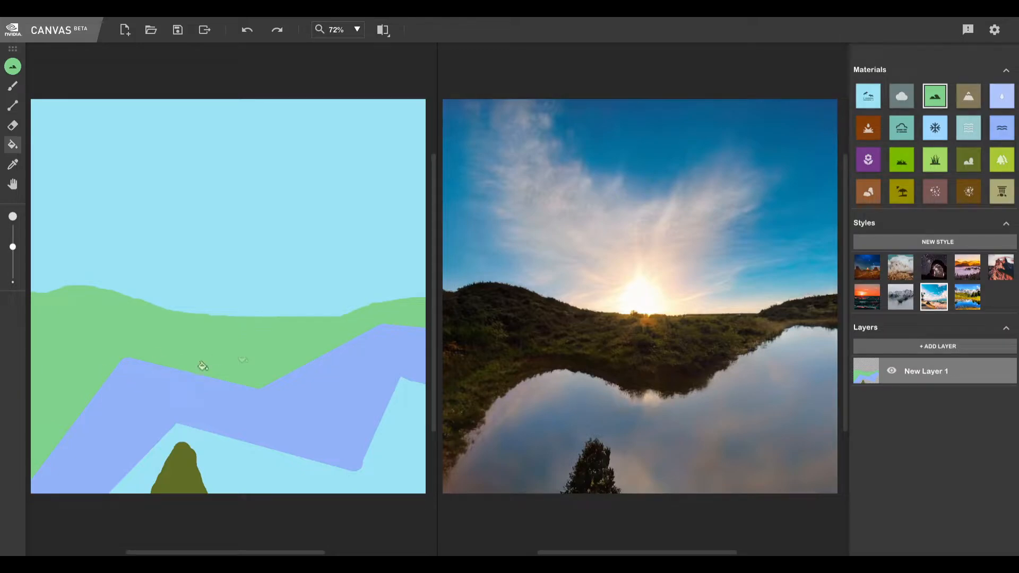
- Try dabs and a long winding band of the flower material along the middle of the river
left_click(868, 159)
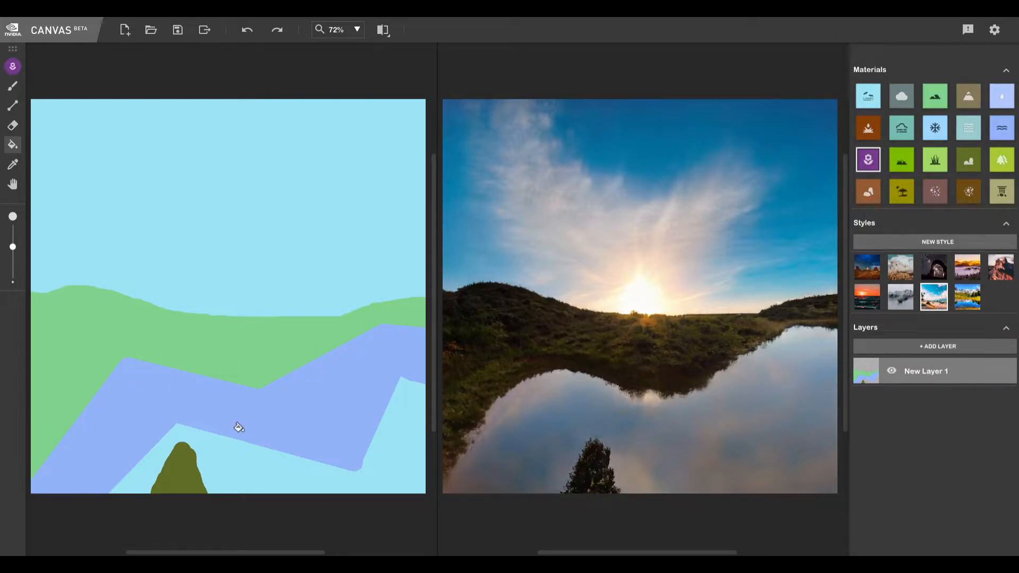
left_click(13, 125)
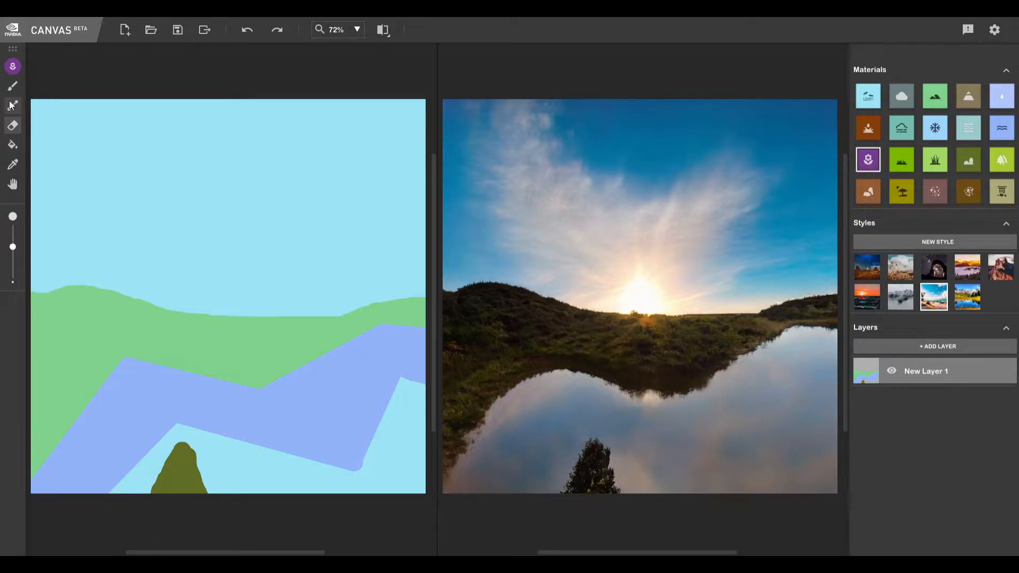
left_click(13, 86)
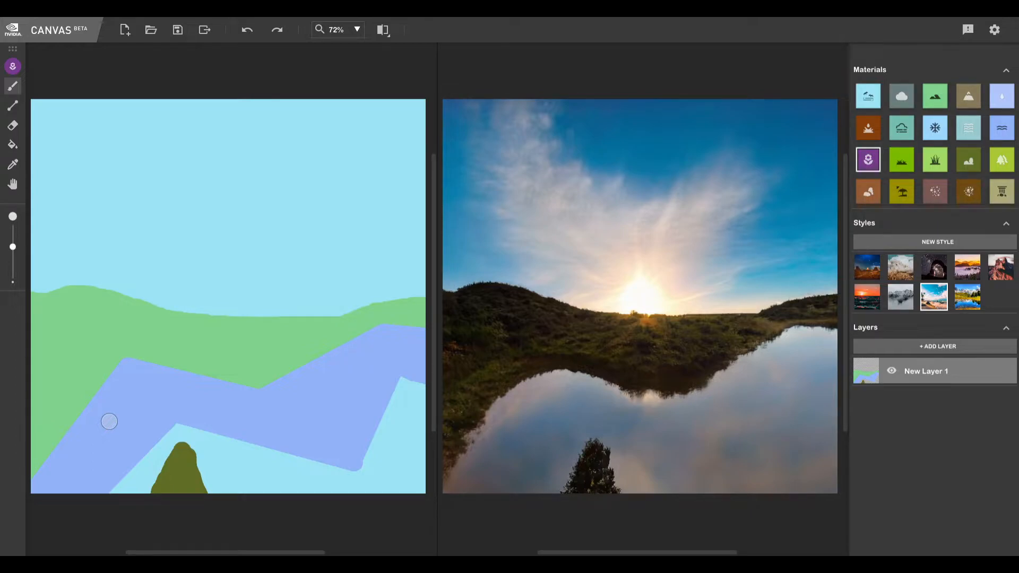
left_click(103, 432)
left_click(123, 400)
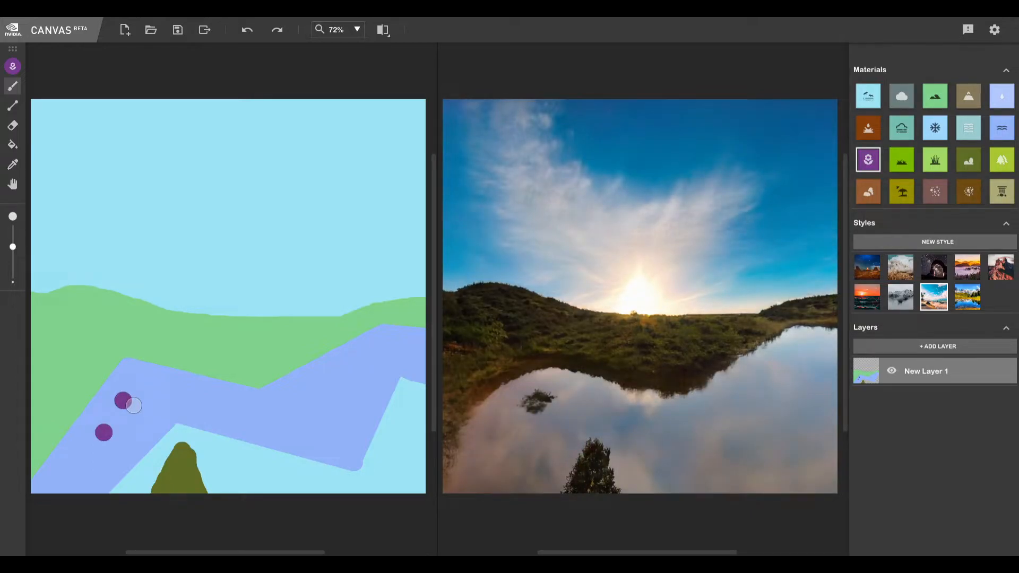
left_click(164, 405)
mouse_move(157, 394)
left_mouse_down()
mouse_move(125, 401)
mouse_move(106, 424)
left_mouse_up()
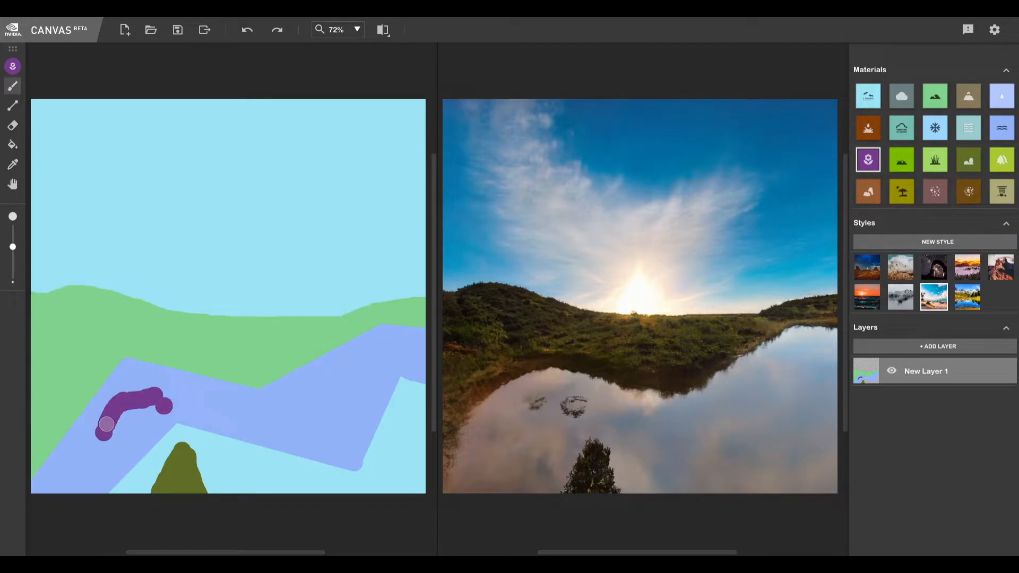
mouse_move(155, 399)
left_mouse_down()
mouse_move(316, 403)
mouse_move(340, 380)
mouse_move(431, 351)
left_mouse_up()
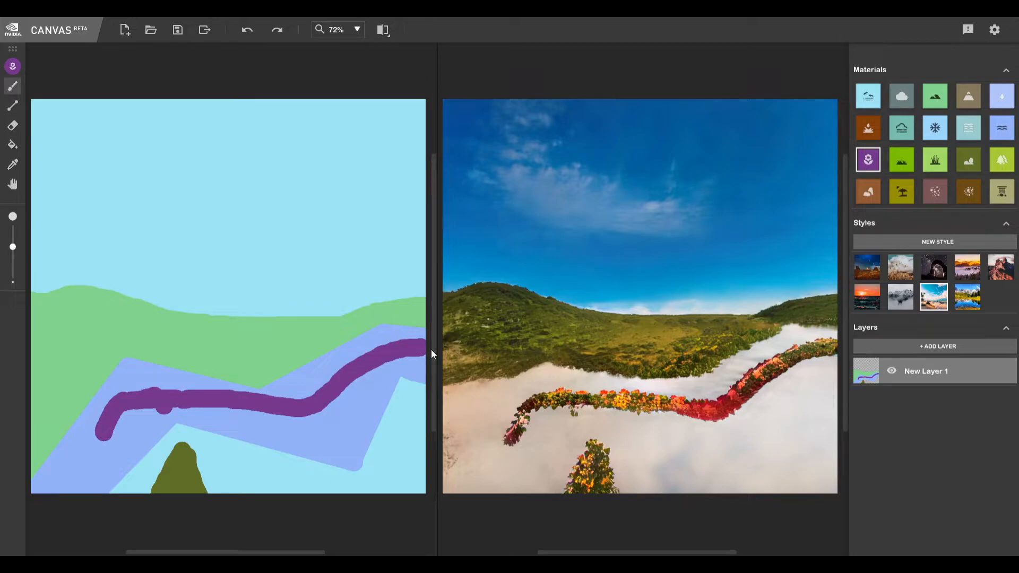
- Undo all the flower dabs and strokes painted on the river
left_click(251, 34)
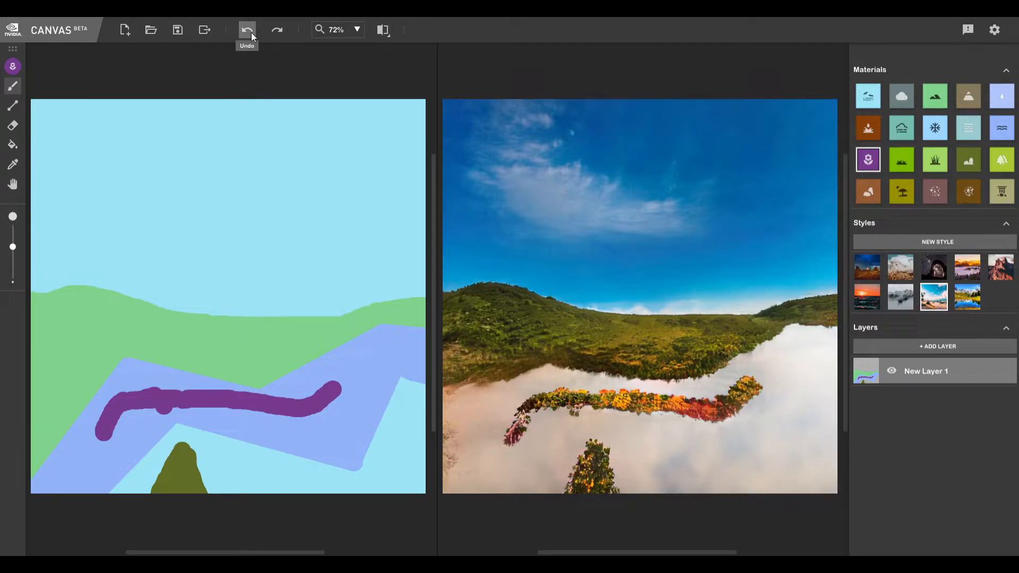
left_click(250, 33)
left_click(251, 33)
left_click(251, 33)
left_click(250, 33)
left_click(251, 33)
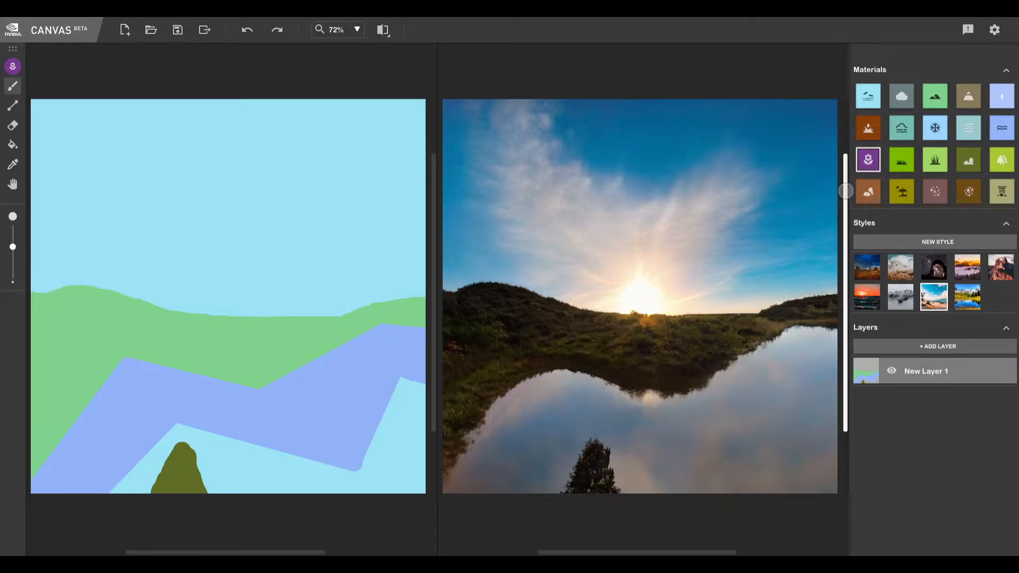
- Fill the foreground below the river, including the small bush, with the gravel material
left_click(911, 193)
left_click(12, 144)
left_click(935, 191)
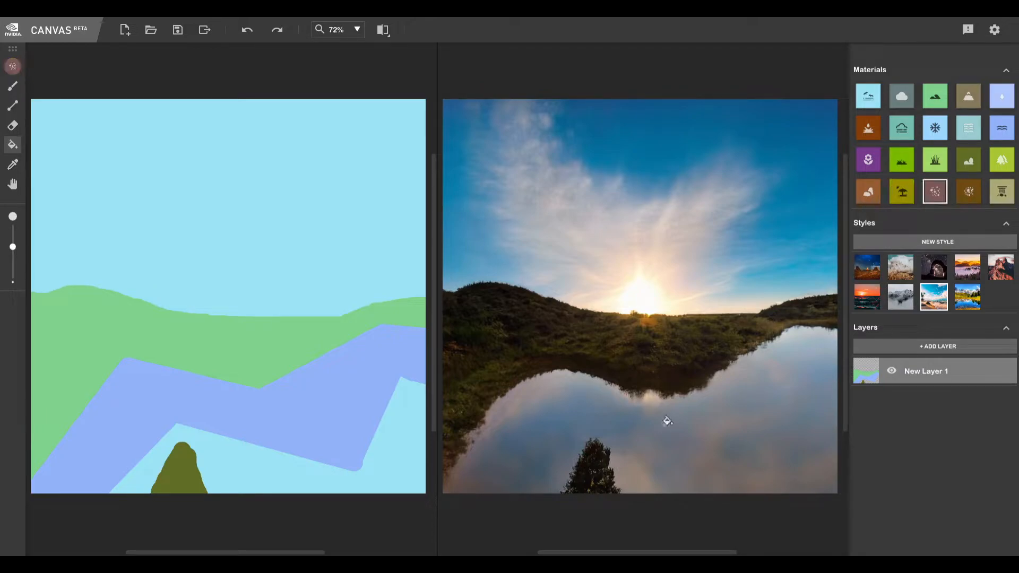
left_click(239, 476)
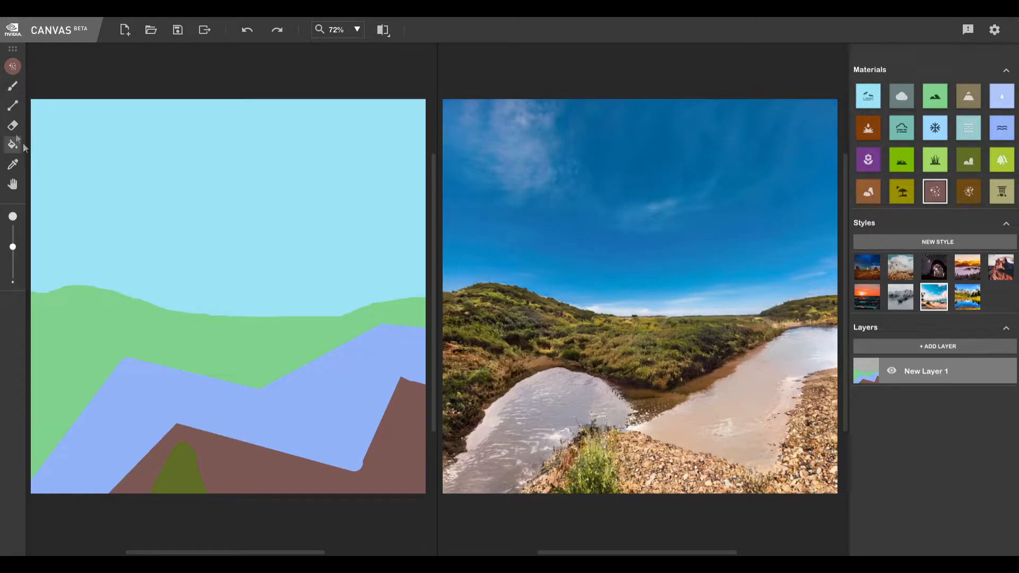
left_click(181, 465)
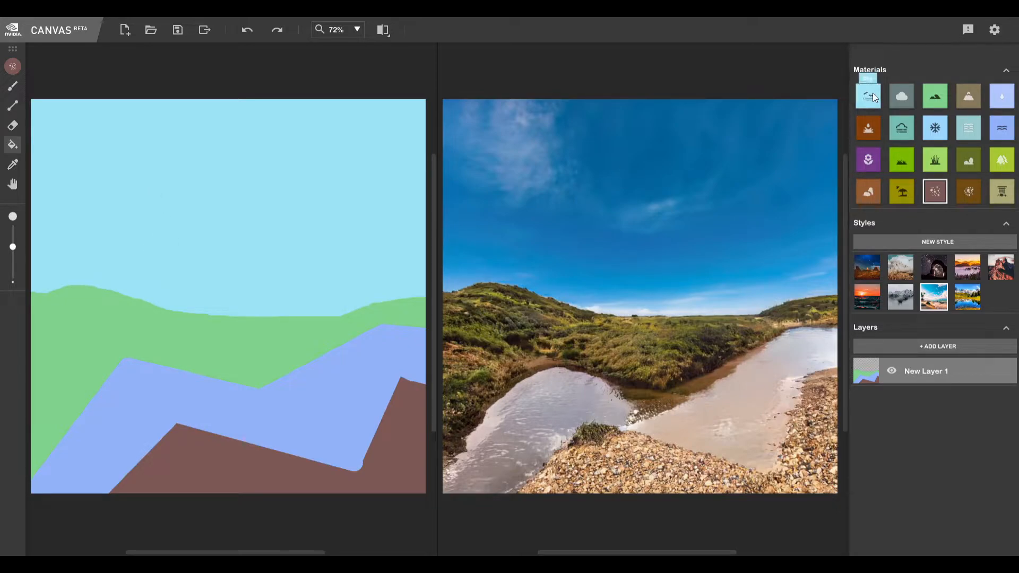
- Draw an X-shaped cloud in the upper-right part of the sky from two crossing straight lines of the cloud material
left_click(903, 94)
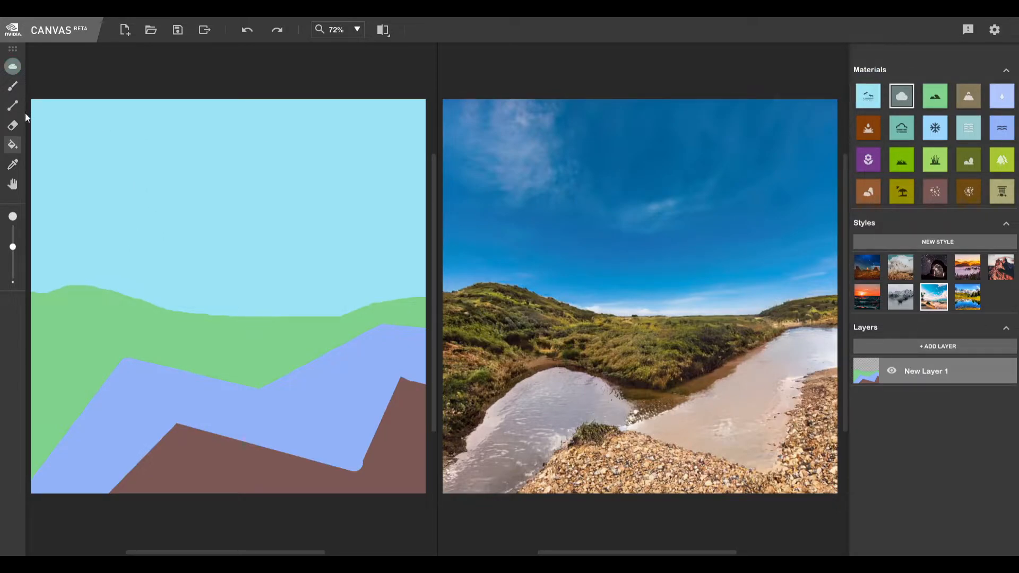
left_click(12, 86)
left_click(12, 105)
left_click_drag(302, 120, 393, 199)
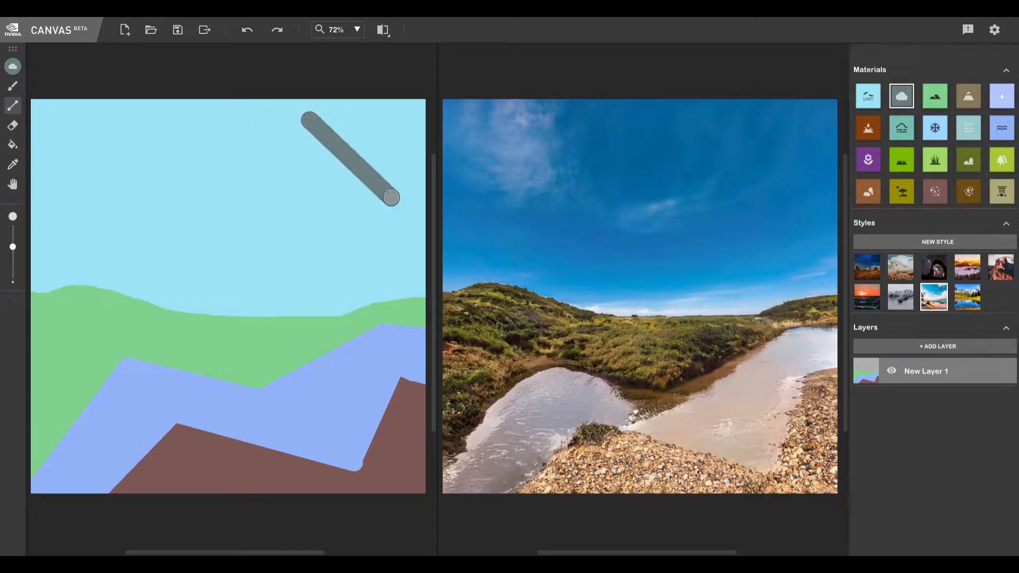
left_click_drag(306, 195, 390, 129)
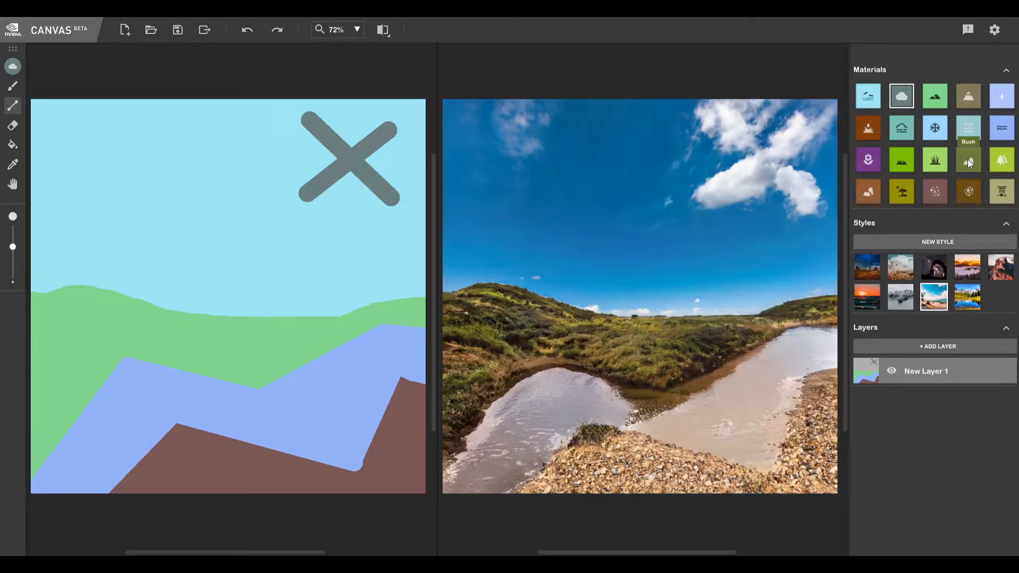
- Lay a straight diagonal log of the wood material across the right part of the river, from hillside to gravel bank
left_click(1000, 197)
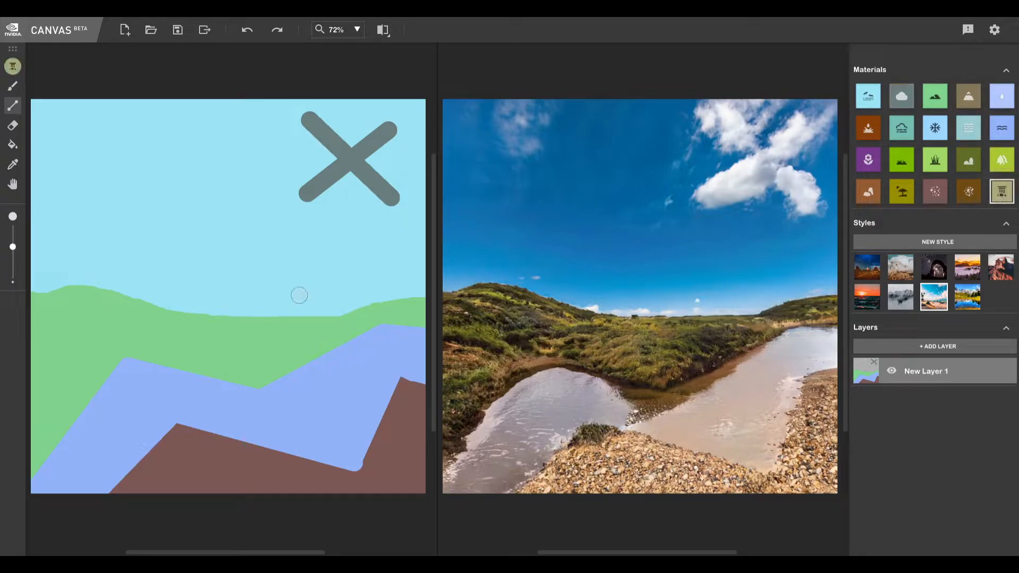
left_click_drag(313, 364, 395, 410)
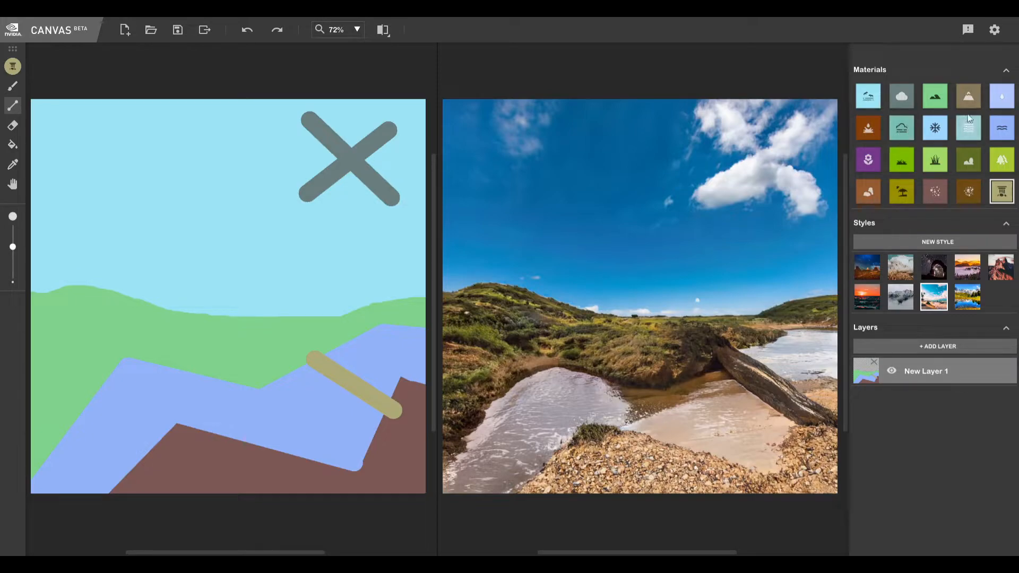
- Try a thin straight line of the water material along the log at a small brush size, and undo it
left_click(1001, 99)
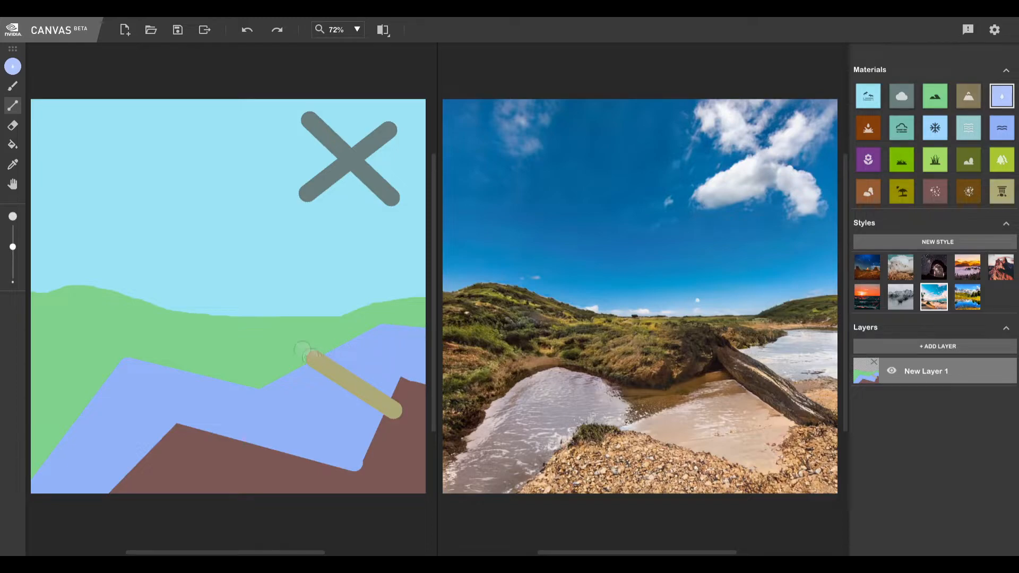
left_click_drag(12, 248, 12, 280)
left_click_drag(310, 356, 399, 415)
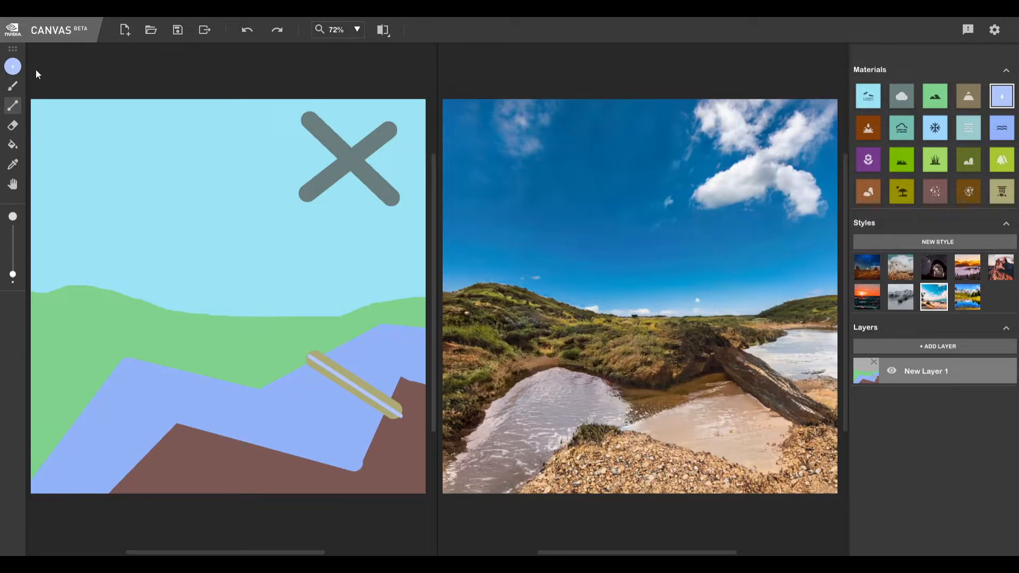
left_click(246, 30)
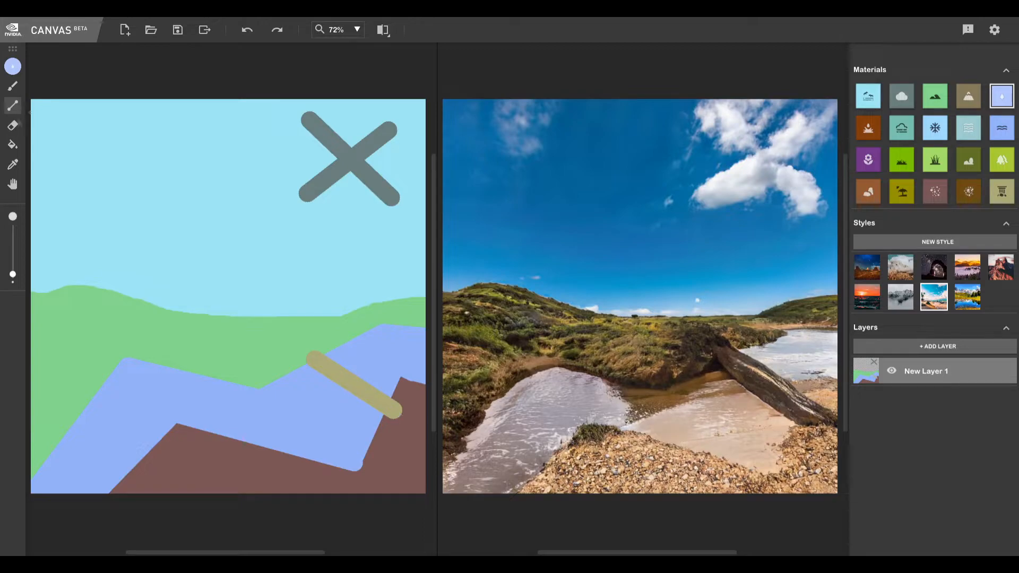
- Scribble thin freehand strokes of the water material over the log and around both of its ends
left_click(13, 87)
mouse_move(385, 401)
left_mouse_down()
mouse_move(397, 413)
mouse_move(386, 400)
mouse_move(371, 415)
mouse_move(402, 388)
mouse_move(385, 424)
mouse_move(397, 424)
left_mouse_up()
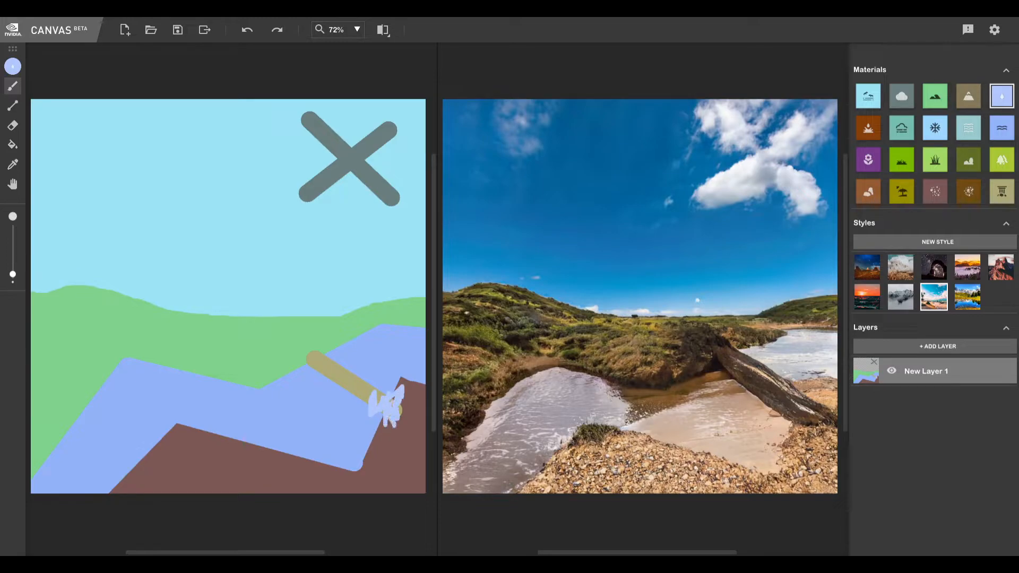
mouse_move(393, 388)
left_mouse_down()
mouse_move(327, 422)
mouse_move(409, 387)
mouse_move(383, 440)
left_mouse_up()
mouse_move(351, 389)
left_mouse_down()
mouse_move(344, 426)
mouse_move(362, 386)
mouse_move(325, 363)
mouse_move(284, 374)
left_mouse_up()
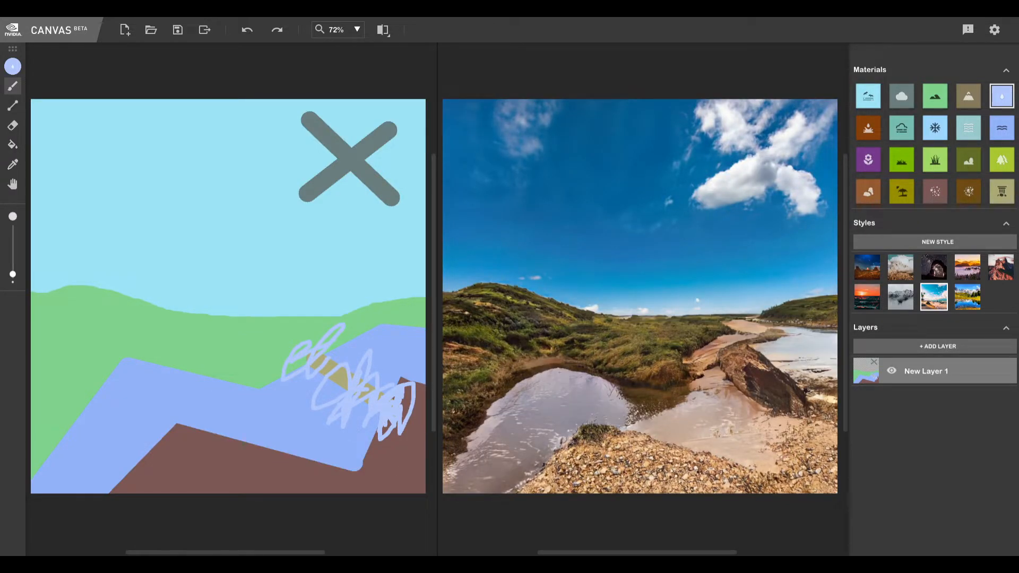
- Undo the freehand water strokes scribbled over the log and its ends
left_click(243, 29)
left_click(243, 29)
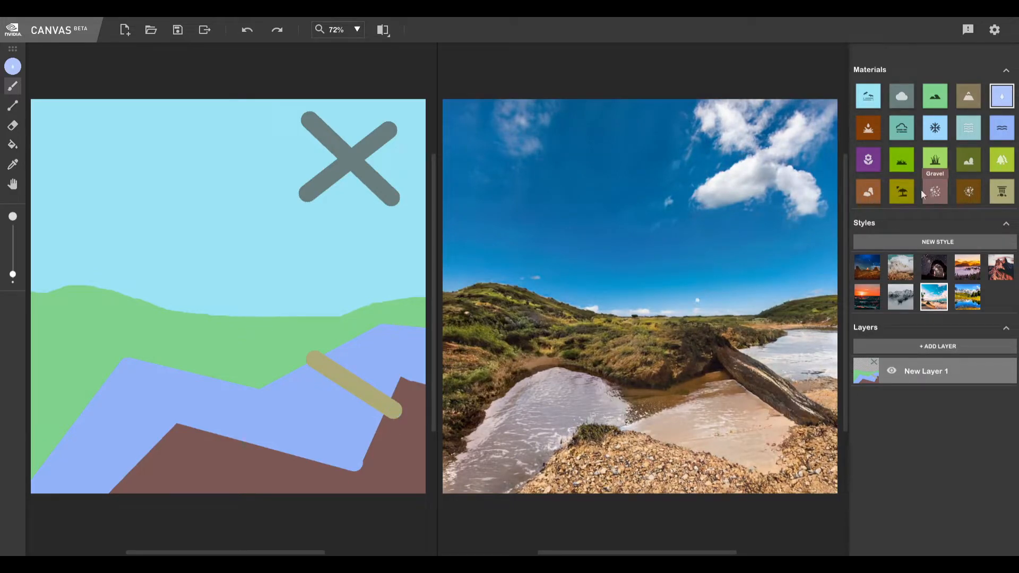
- Paint rough freehand patches of the dark brown material along the river's left bank and up onto the hillside, using a larger brush
left_click(868, 128)
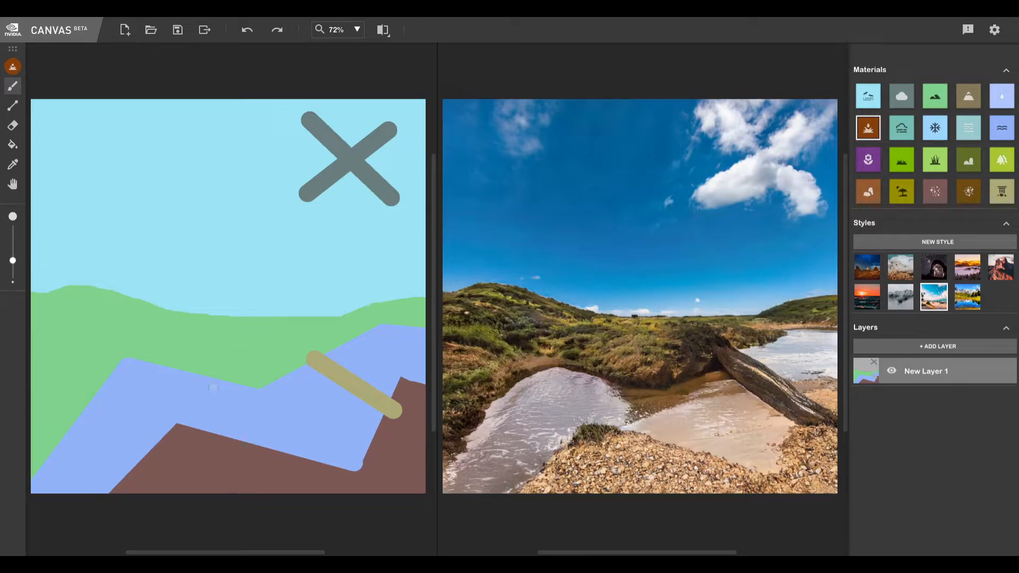
mouse_move(98, 385)
left_mouse_down()
mouse_move(167, 355)
mouse_move(122, 354)
mouse_move(94, 385)
mouse_move(170, 371)
mouse_move(97, 392)
mouse_move(176, 368)
left_mouse_up()
mouse_move(114, 390)
left_mouse_down()
mouse_move(72, 415)
mouse_move(211, 368)
left_mouse_up()
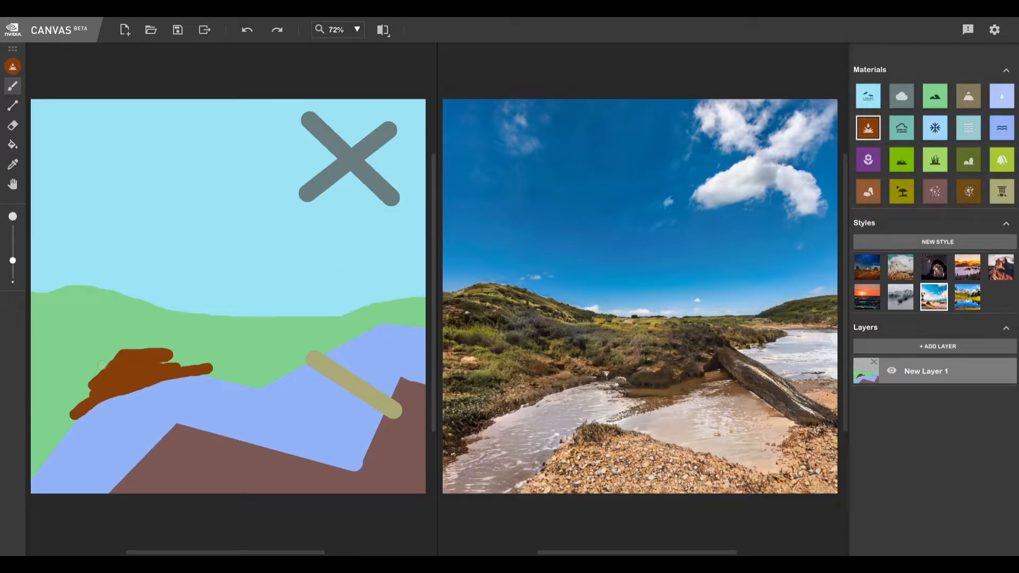
mouse_move(94, 361)
left_mouse_down()
mouse_move(63, 372)
mouse_move(107, 344)
mouse_move(106, 366)
left_mouse_up()
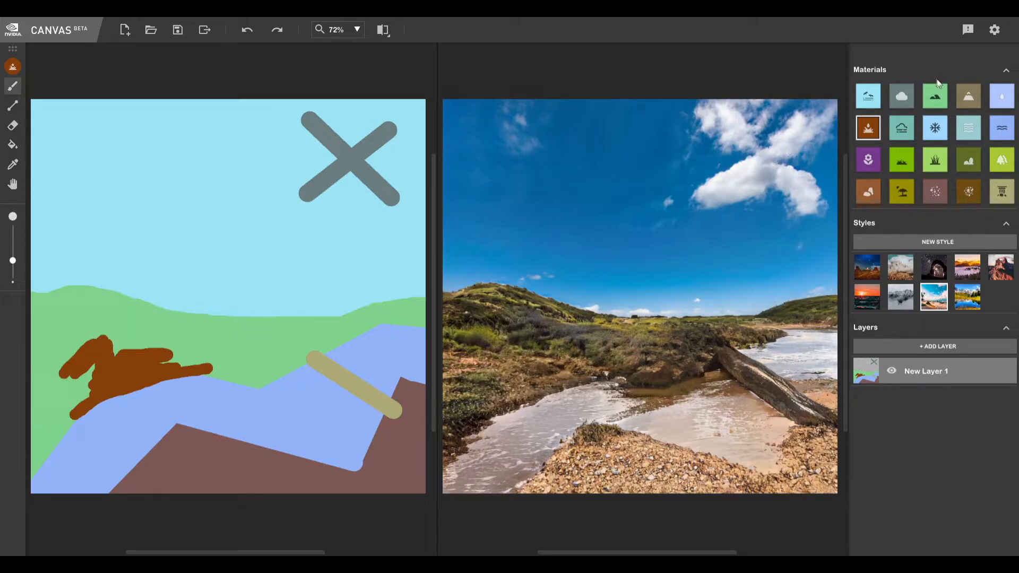
- Try filling the sky and the river area with the Fog material, undoing each fill
left_click(902, 132)
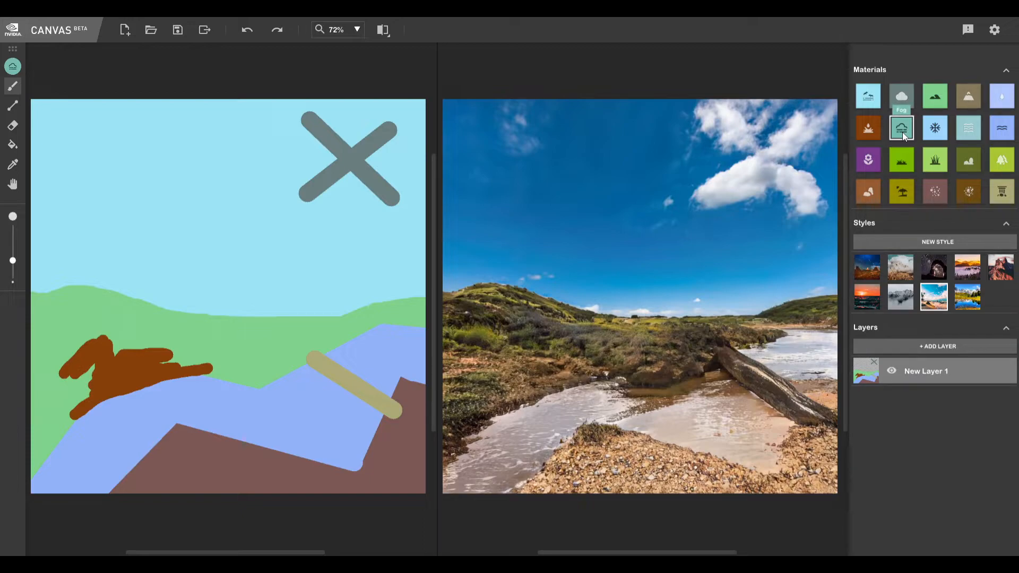
left_click(12, 144)
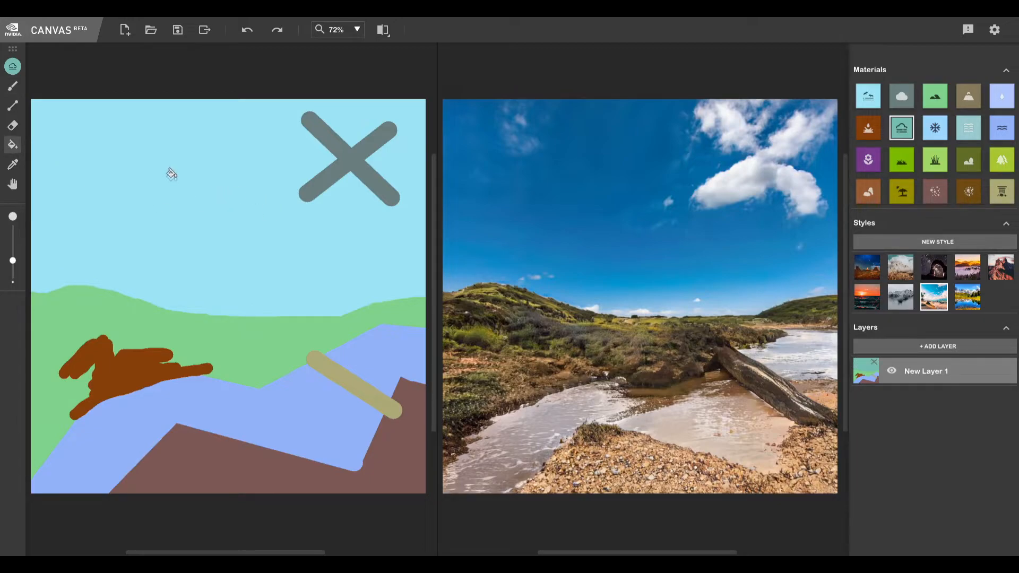
left_click(231, 261)
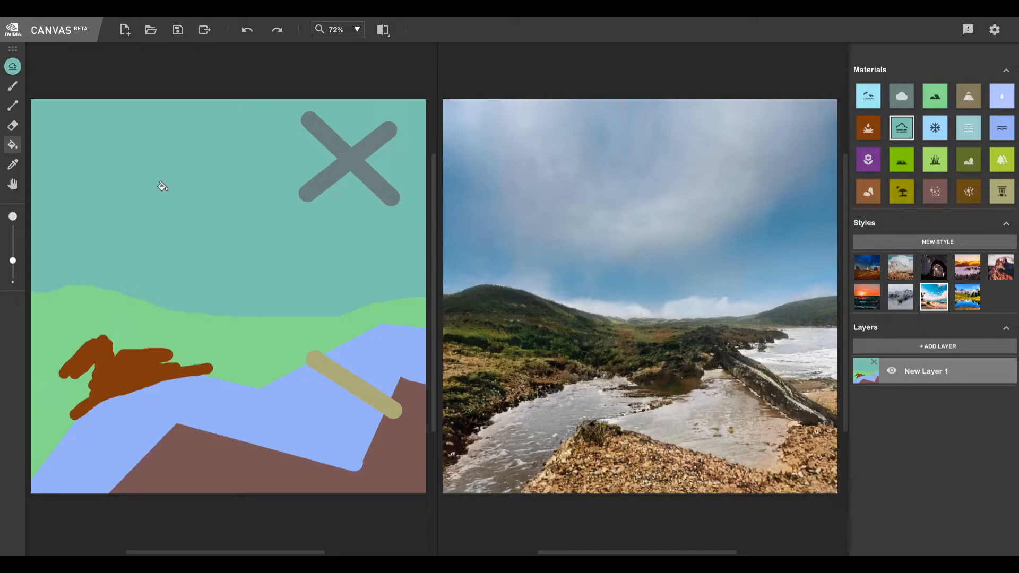
left_click(248, 30)
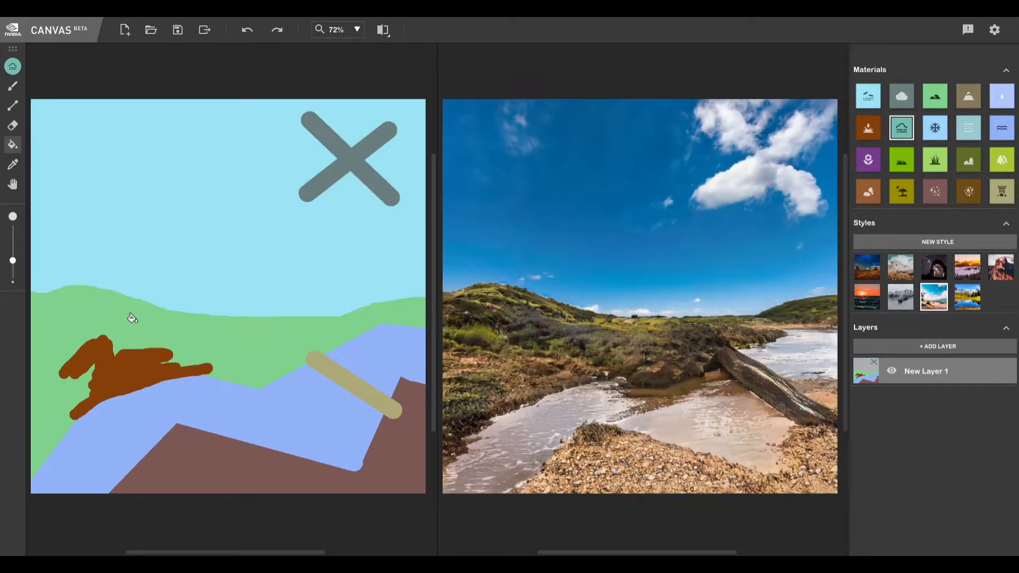
left_click(206, 404)
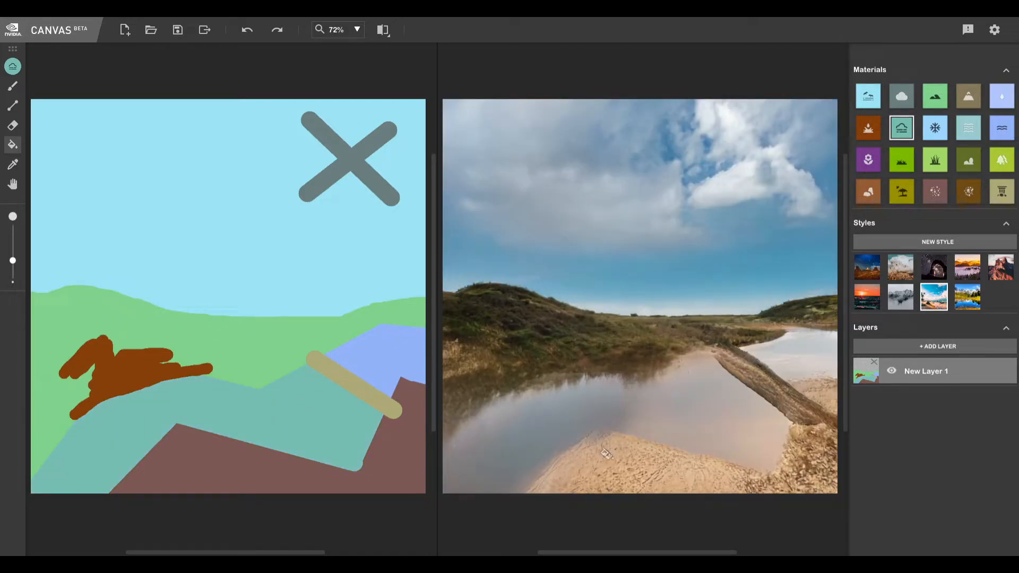
left_click(245, 31)
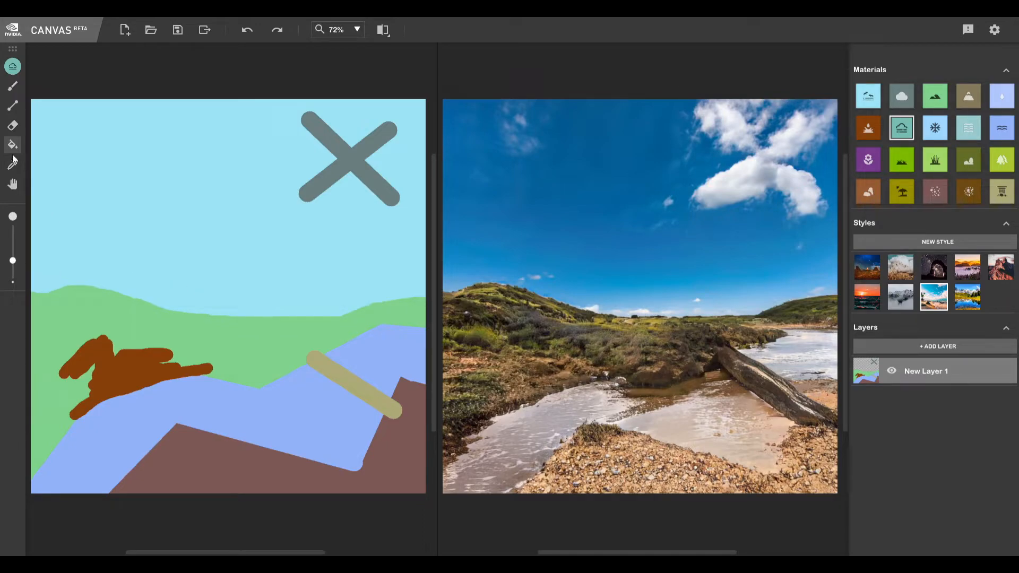
- Try broad freehand strokes of the Fog material across the left half of the sky, and undo them
left_click(12, 87)
mouse_move(69, 192)
left_mouse_down()
mouse_move(169, 162)
mouse_move(213, 170)
mouse_move(33, 165)
mouse_move(101, 162)
left_mouse_up()
mouse_move(77, 217)
left_mouse_down()
mouse_move(223, 185)
mouse_move(35, 245)
mouse_move(80, 252)
left_mouse_up()
mouse_move(123, 215)
left_mouse_down()
mouse_move(64, 224)
mouse_move(49, 201)
mouse_move(245, 187)
mouse_move(267, 195)
left_mouse_up()
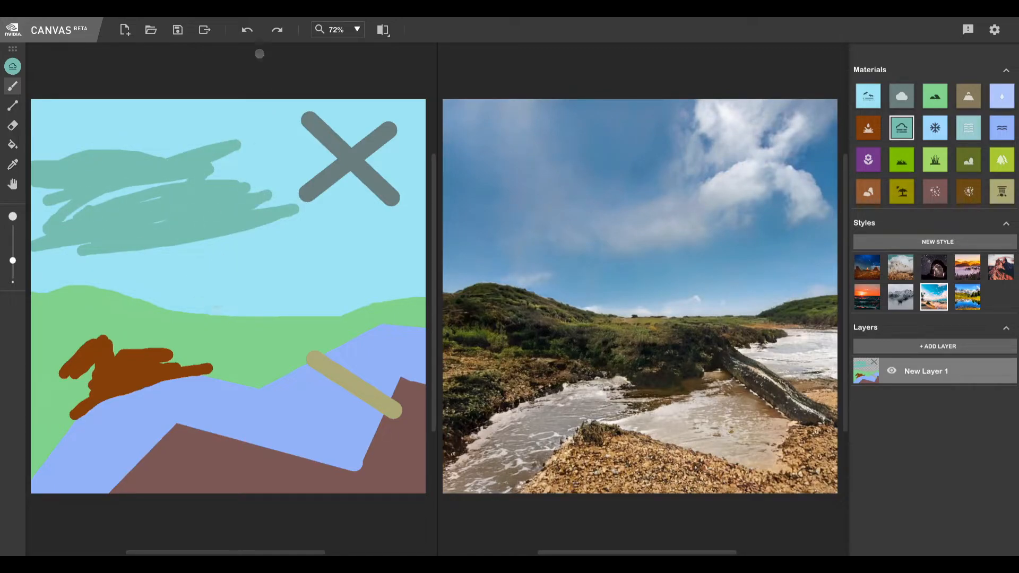
left_click(247, 29)
left_click(246, 29)
left_click(246, 30)
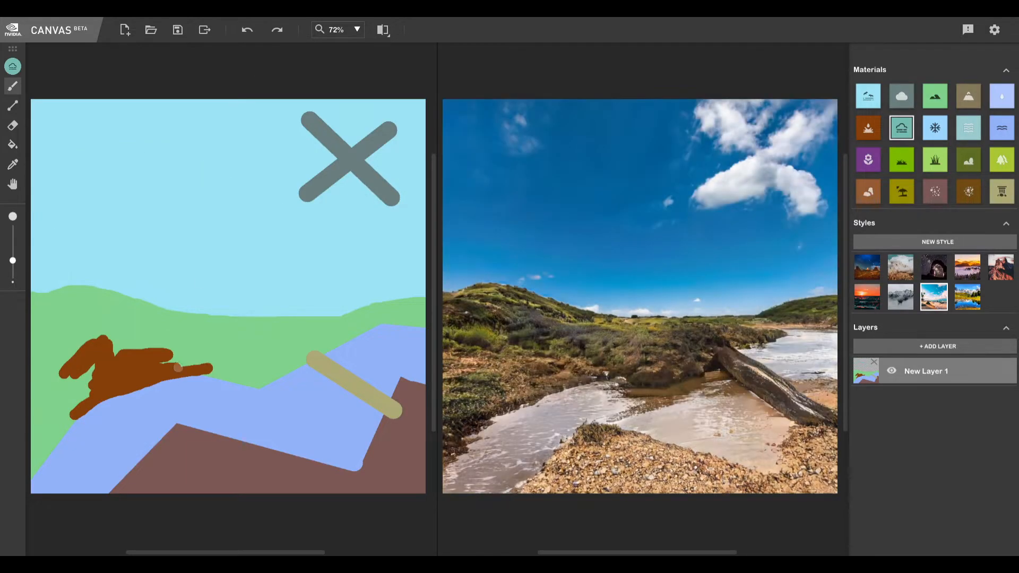
- Raise the hills behind the log into a flat-topped cliff, outlining it with straight hill-material lines and filling the enclosed gaps
mouse_move(387, 413)
left_mouse_down()
mouse_move(336, 353)
mouse_move(371, 403)
mouse_move(269, 317)
mouse_move(358, 379)
mouse_move(293, 351)
mouse_move(383, 402)
left_mouse_up()
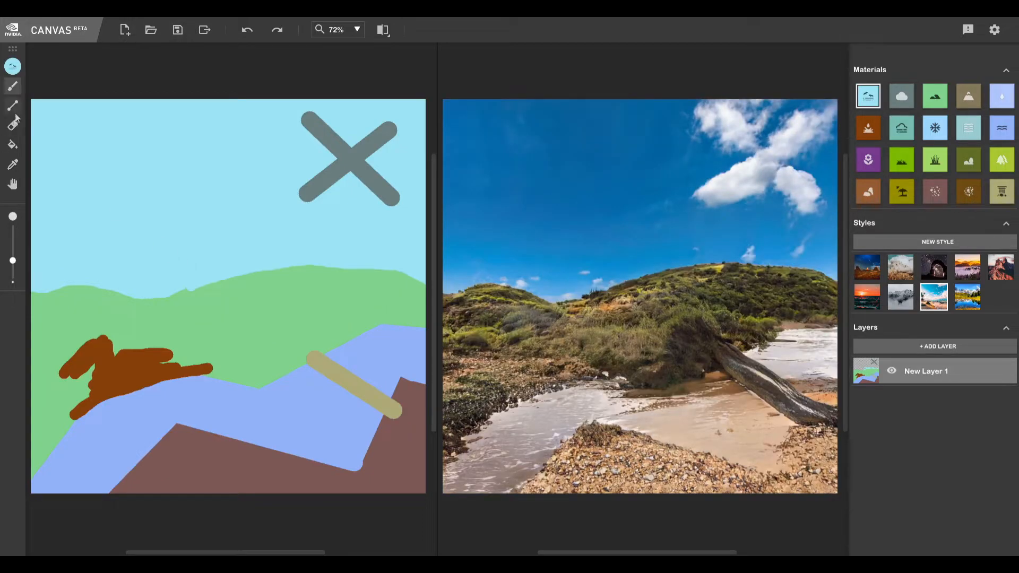
left_click(13, 106)
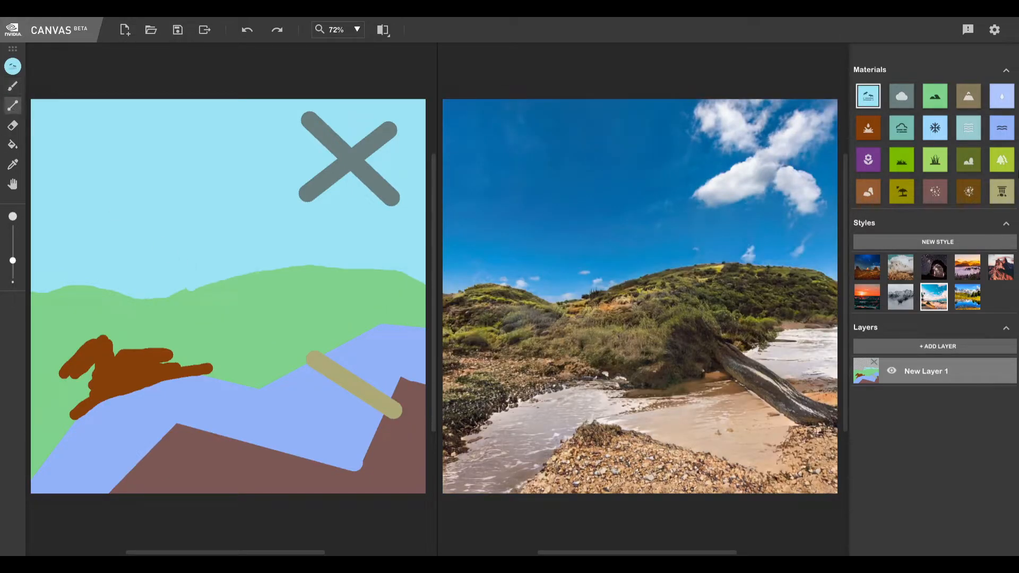
left_click(935, 96)
mouse_move(182, 294)
left_mouse_down()
mouse_move(182, 252)
mouse_move(441, 252)
left_mouse_up()
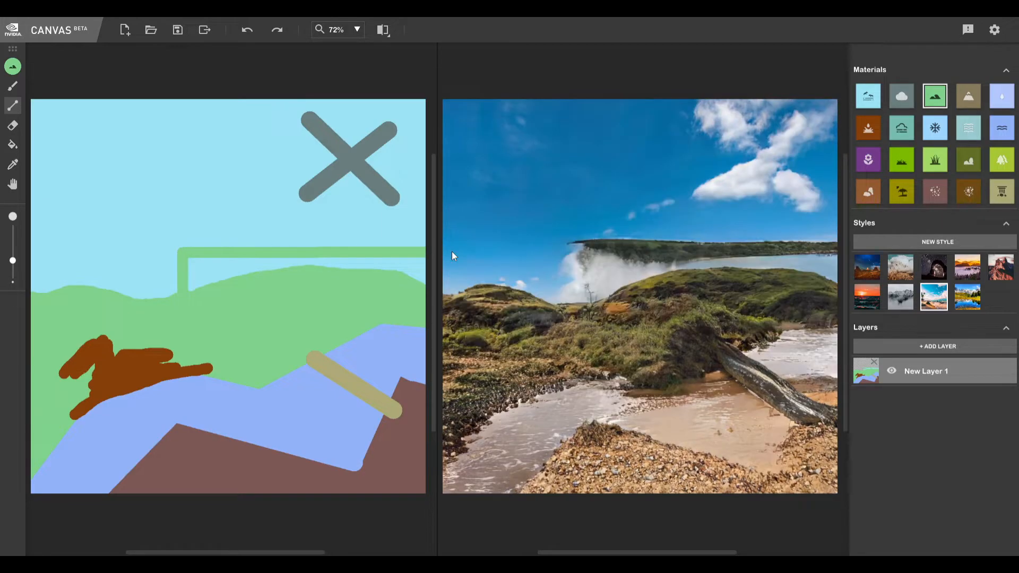
left_click(13, 144)
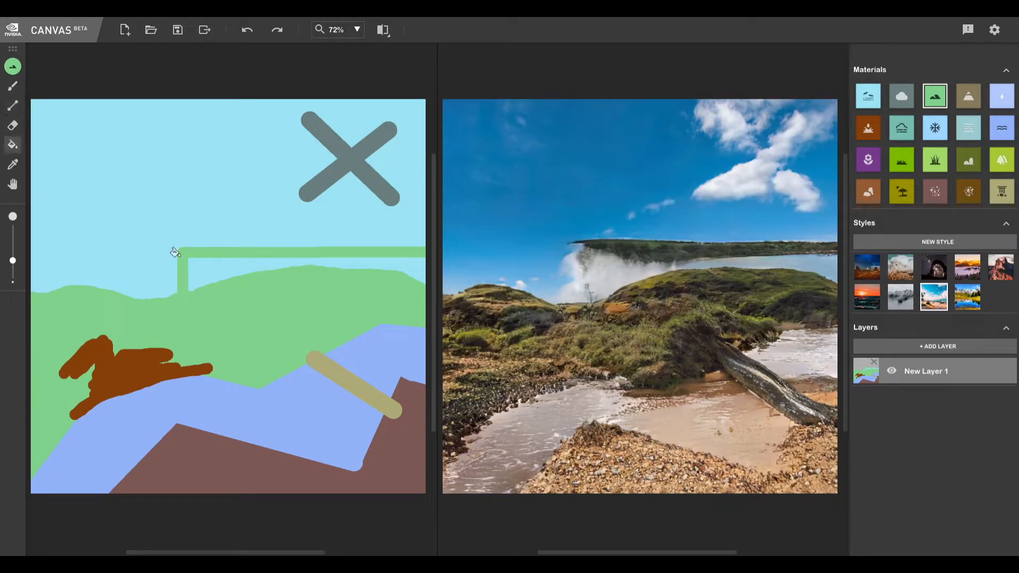
left_click(243, 268)
left_click(214, 264)
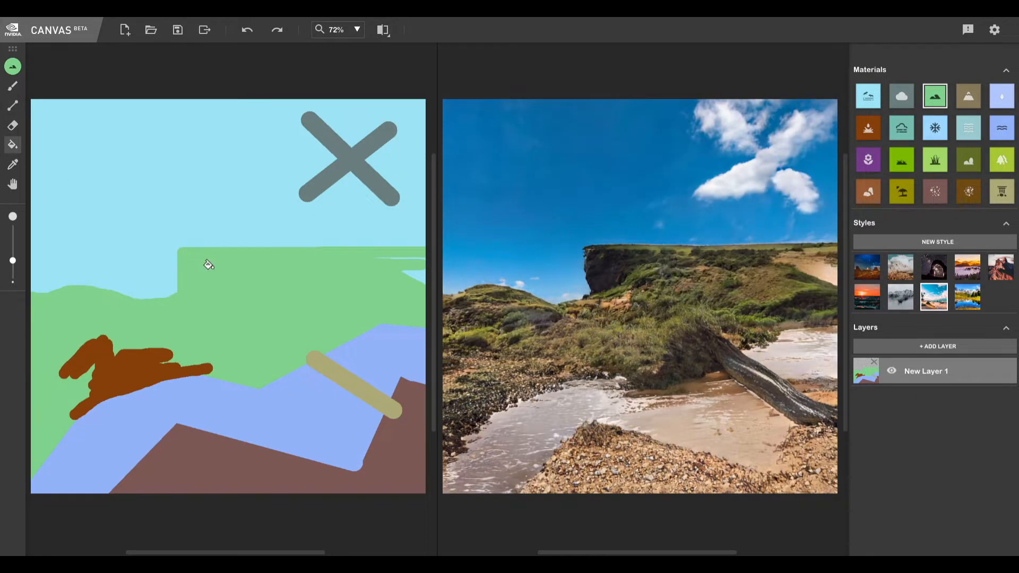
left_click(412, 273)
left_click(404, 257)
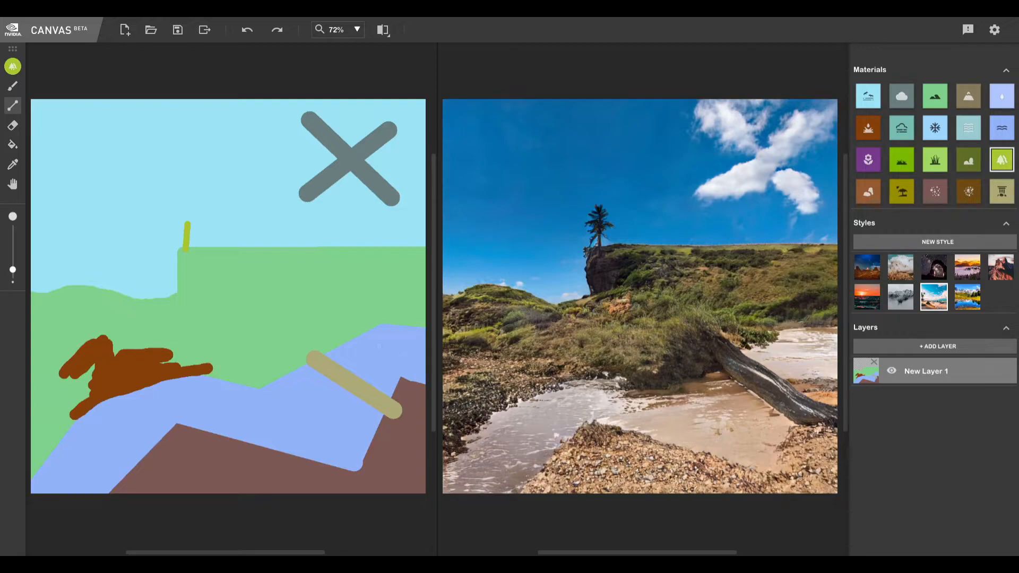
- Fill the whole sky area around the X-shaped cloud with the sea material
left_click(968, 130)
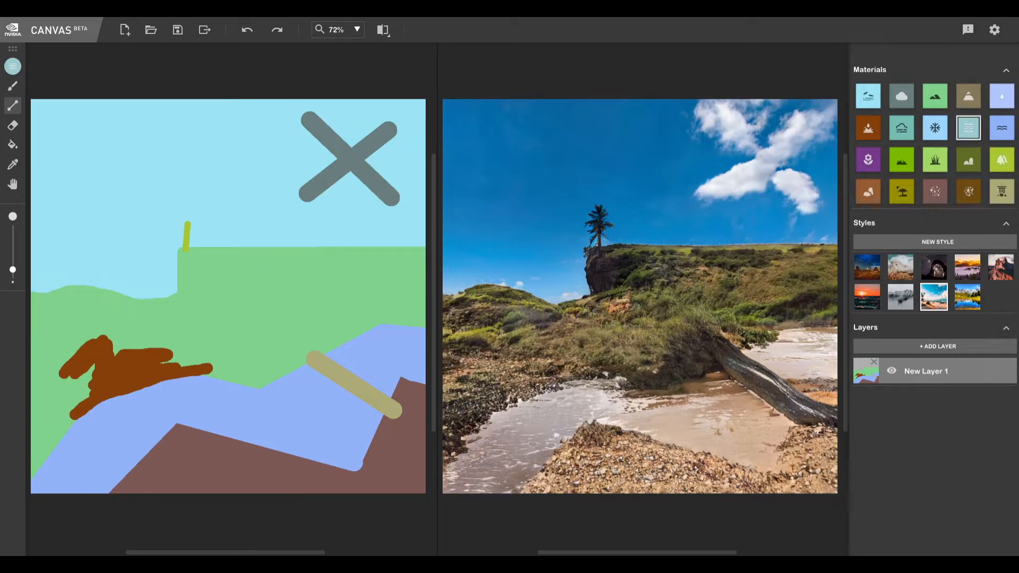
left_click(12, 144)
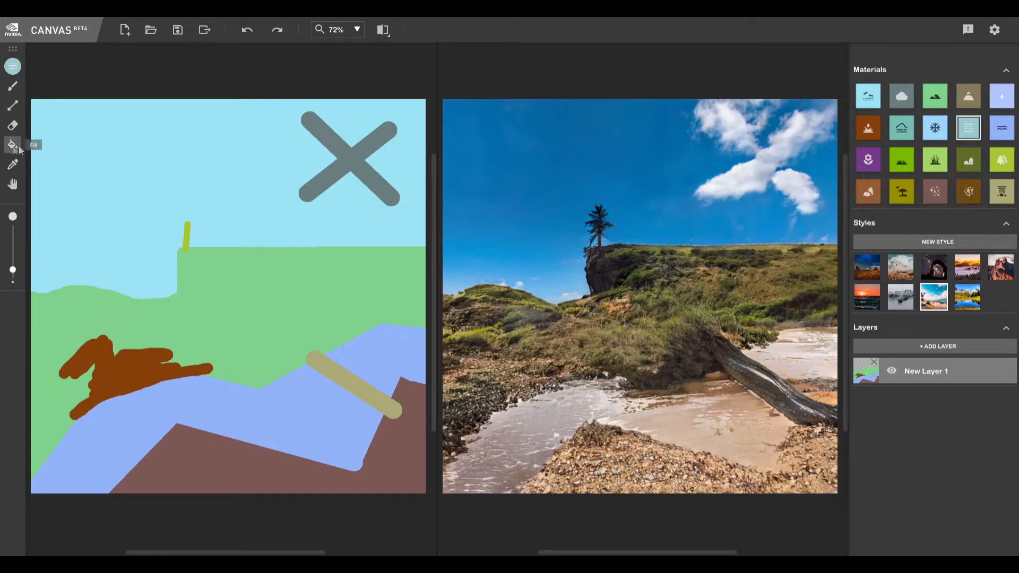
left_click(161, 139)
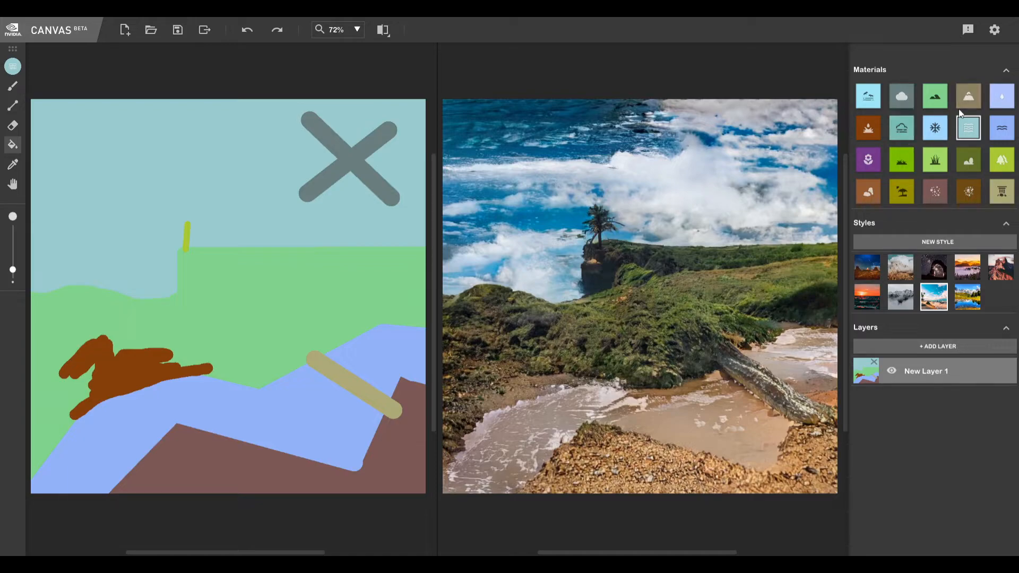
- Try thin freehand strokes of the cloud material around the X-shaped cloud, and undo them
left_click(905, 99)
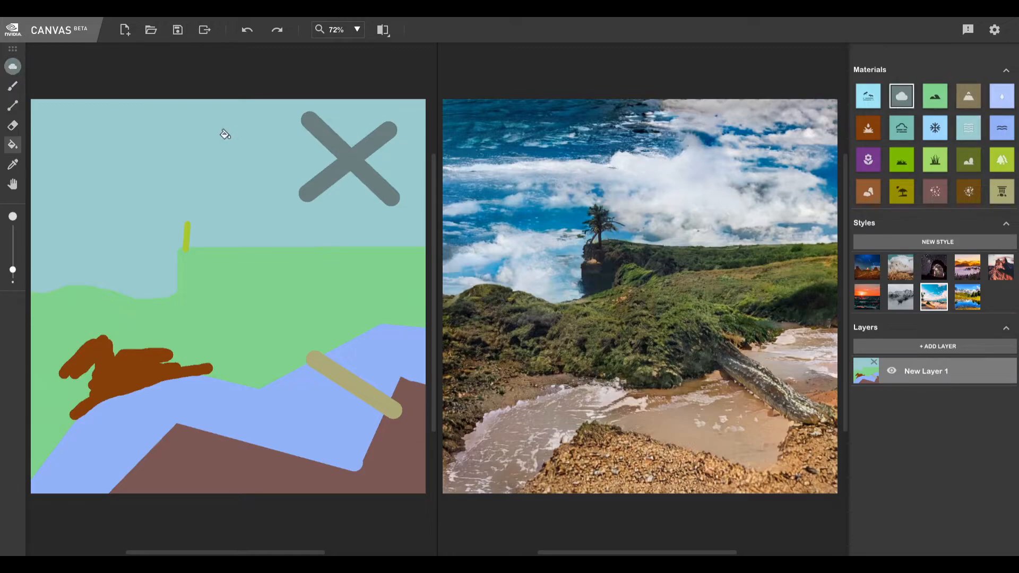
left_click(14, 89)
left_click(247, 30)
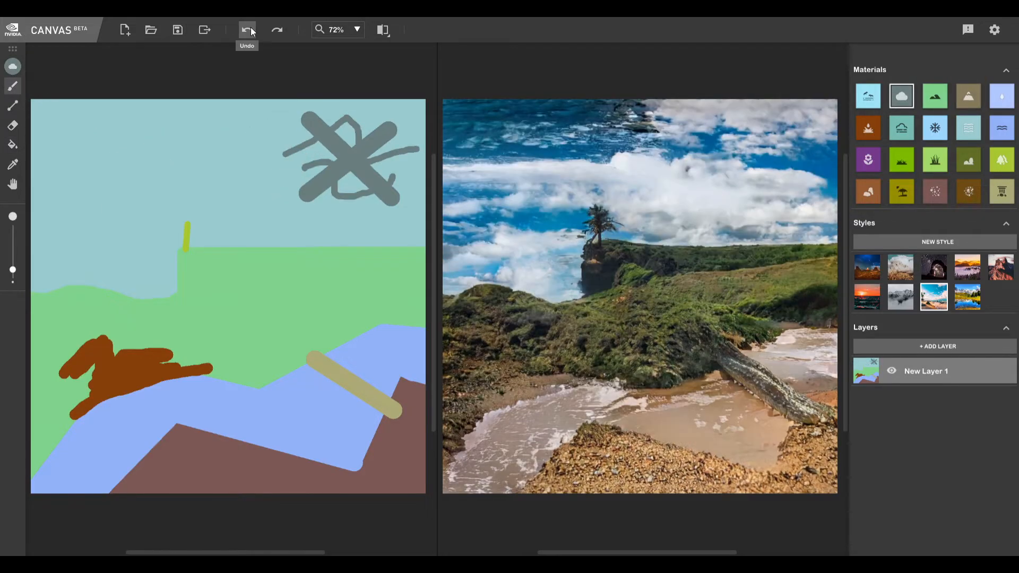
left_click(248, 30)
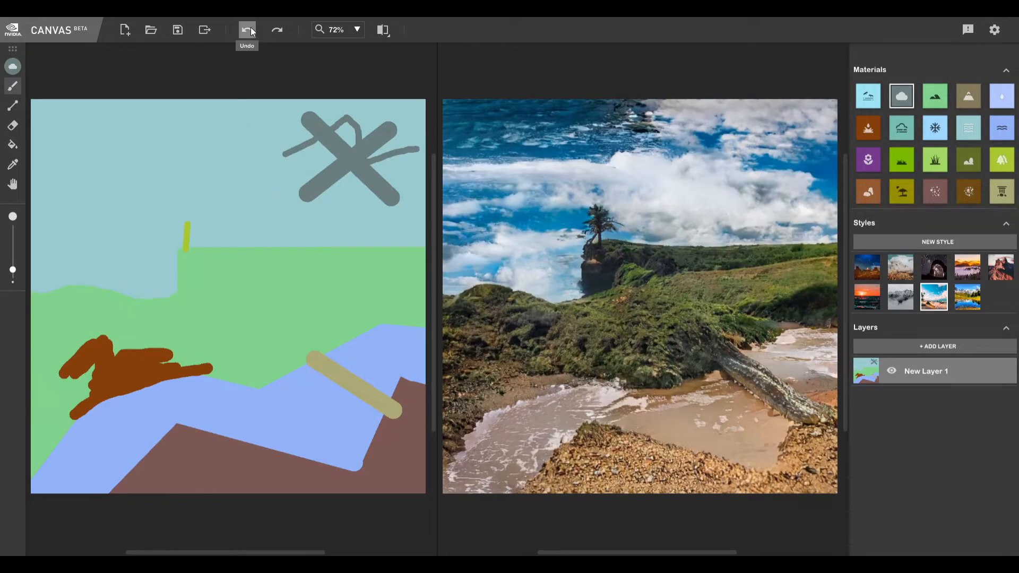
left_click(247, 30)
- Replace the X-shaped cloud by filling it with the sea material
left_click(13, 145)
left_click(968, 126)
left_click(349, 156)
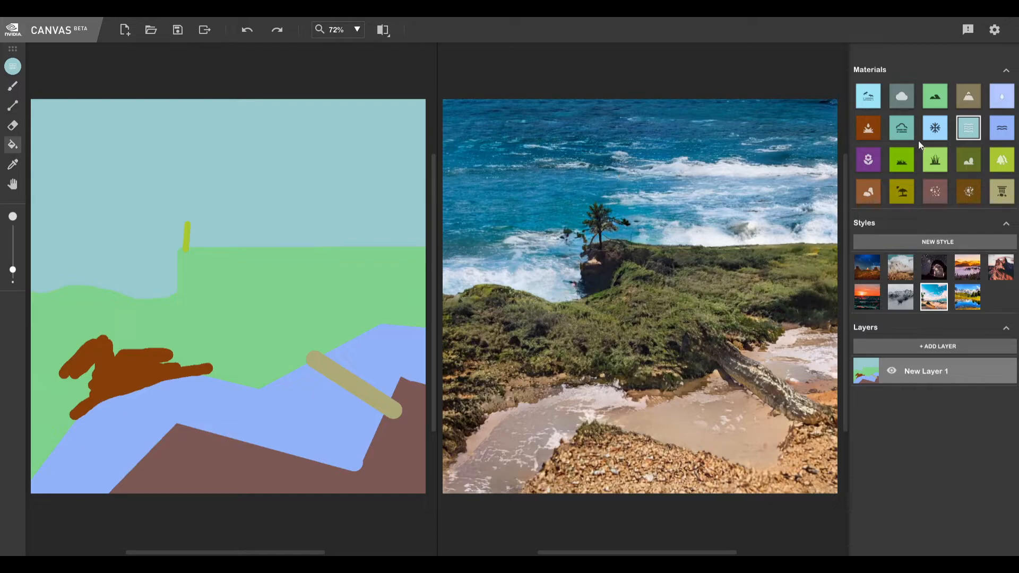
- Paint a thick mountain-material ridge line across the sea, rising to a peak left of centre and sloping gently to the right edge
left_click(1001, 191)
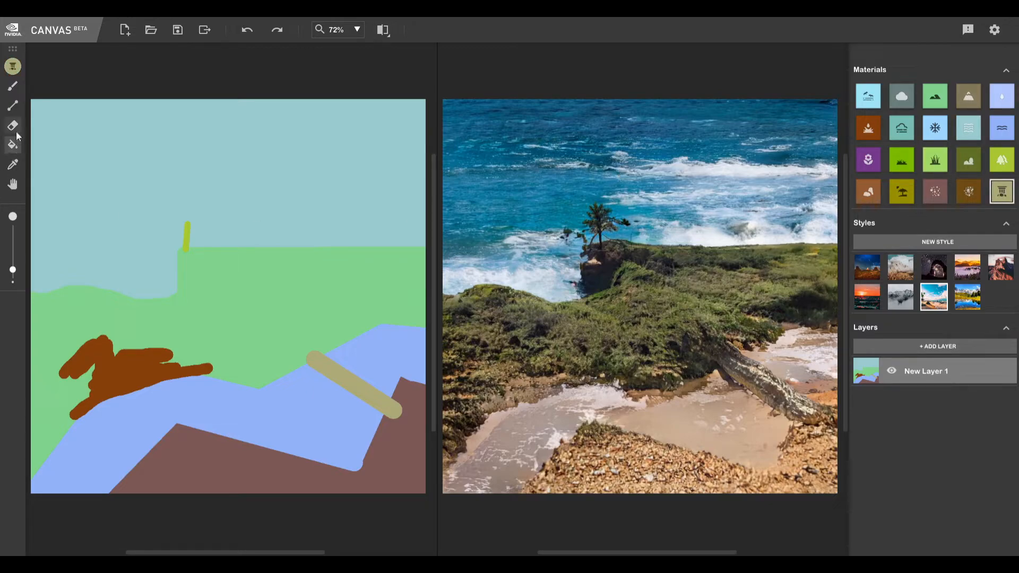
left_click(13, 86)
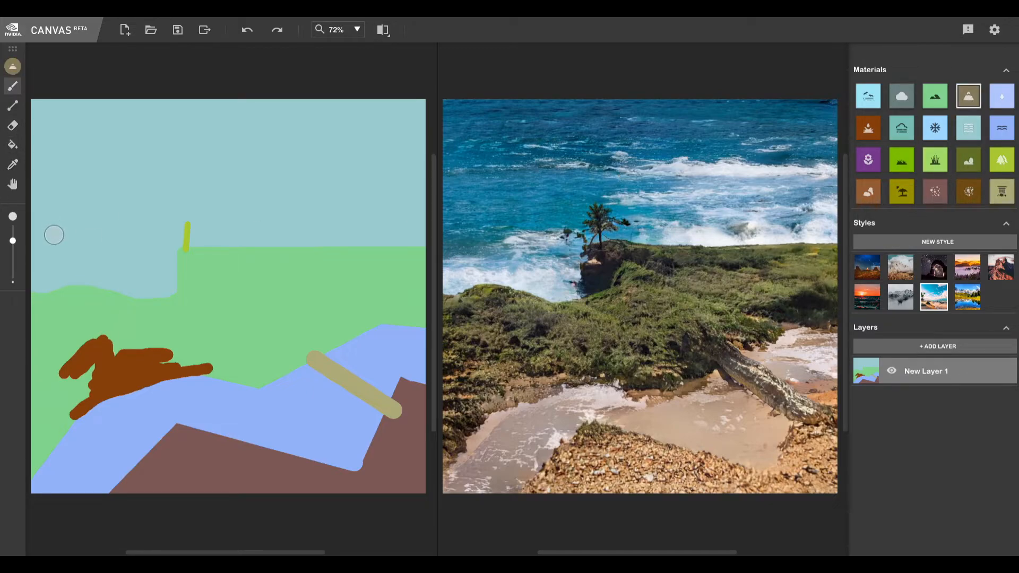
mouse_move(54, 235)
left_mouse_down()
mouse_move(158, 142)
mouse_move(306, 176)
mouse_move(430, 189)
left_mouse_up()
left_click_drag(59, 230, 24, 251)
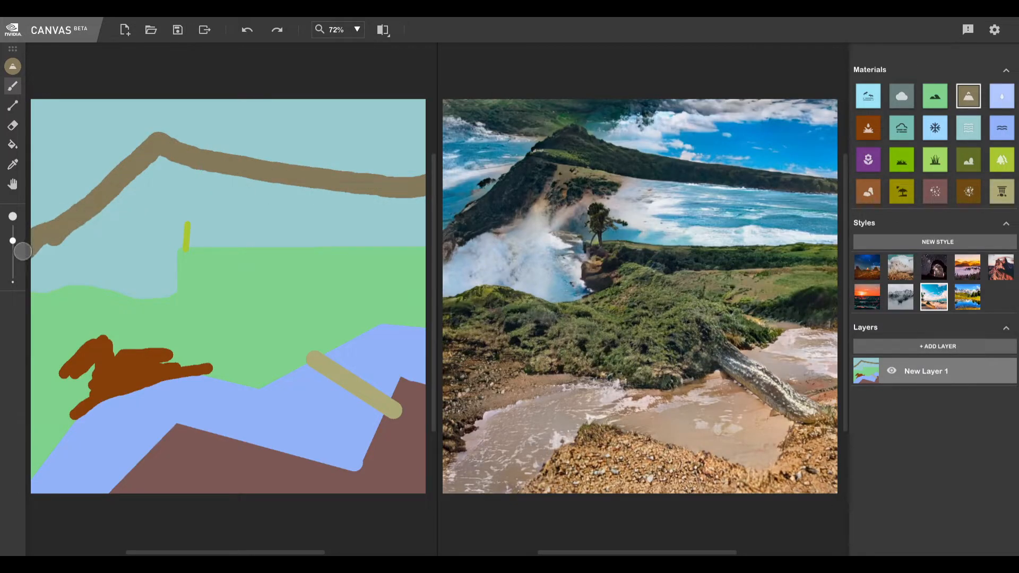
left_click(12, 142)
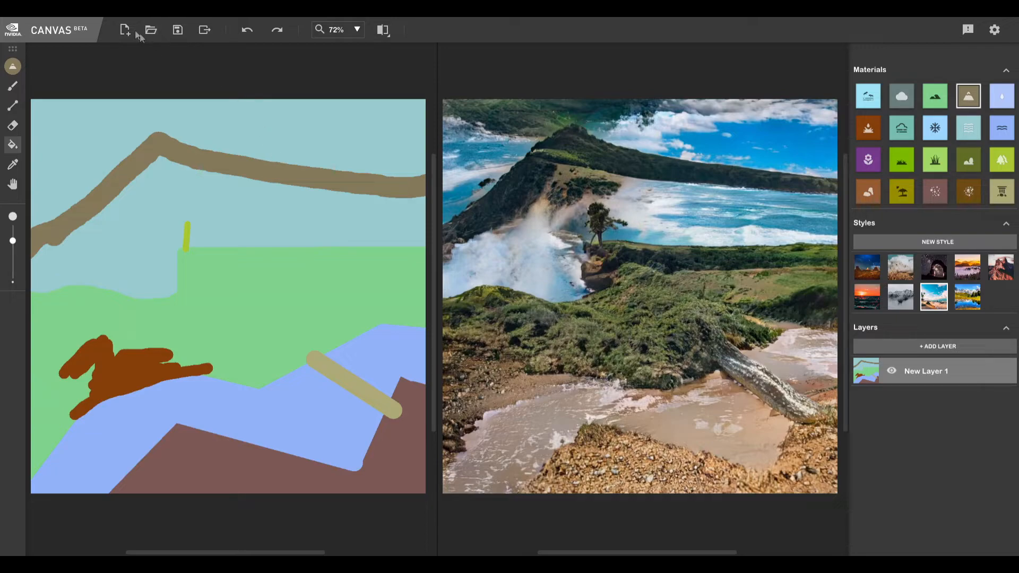
- Start a new blank canvas and switch it to the blue-sky style with yellow trees beside a lake
left_click(179, 30)
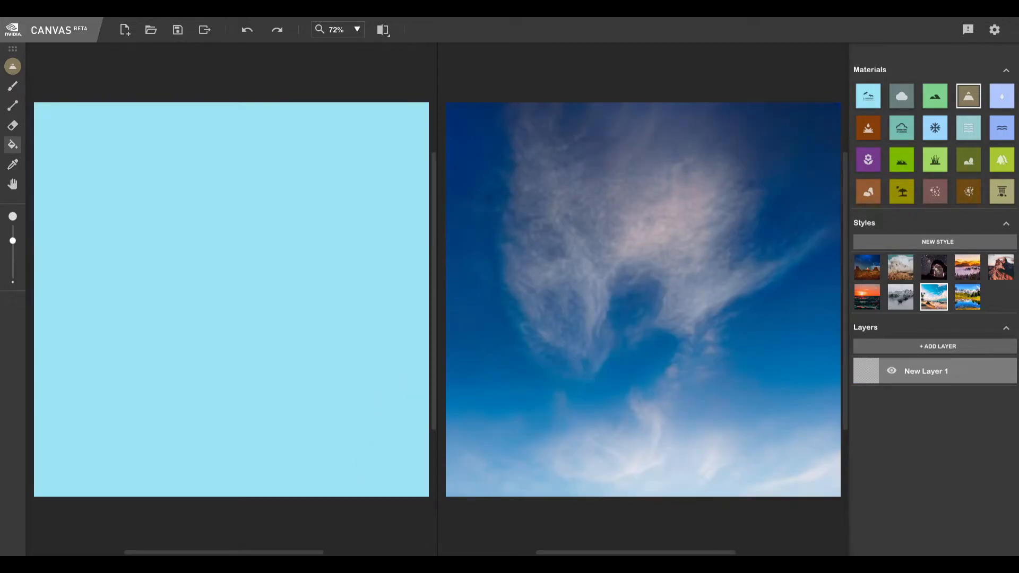
left_click(971, 298)
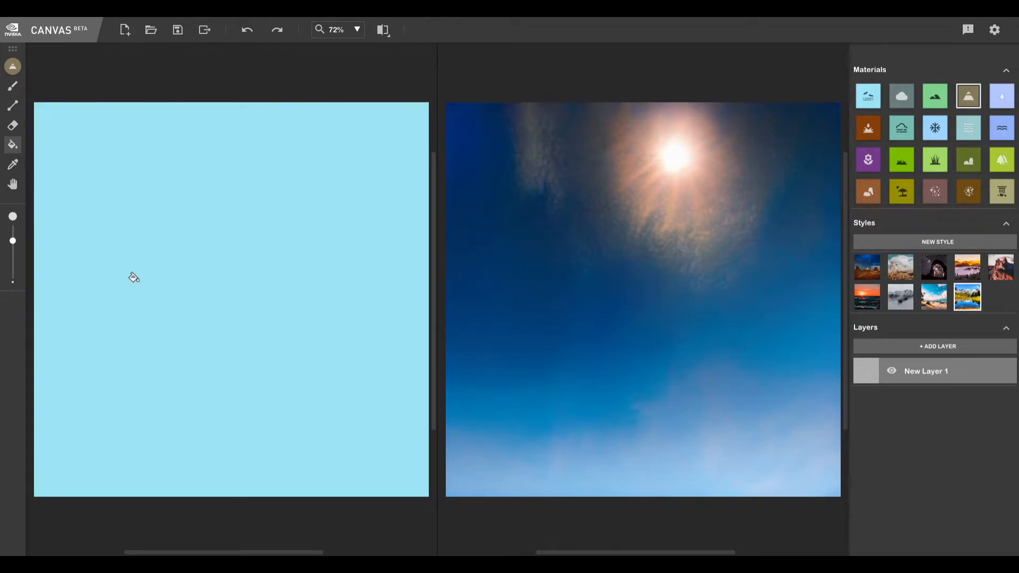
- Paint a large triangle outline with the olive sand material and make its top third a solid smaller triangle
left_click(12, 88)
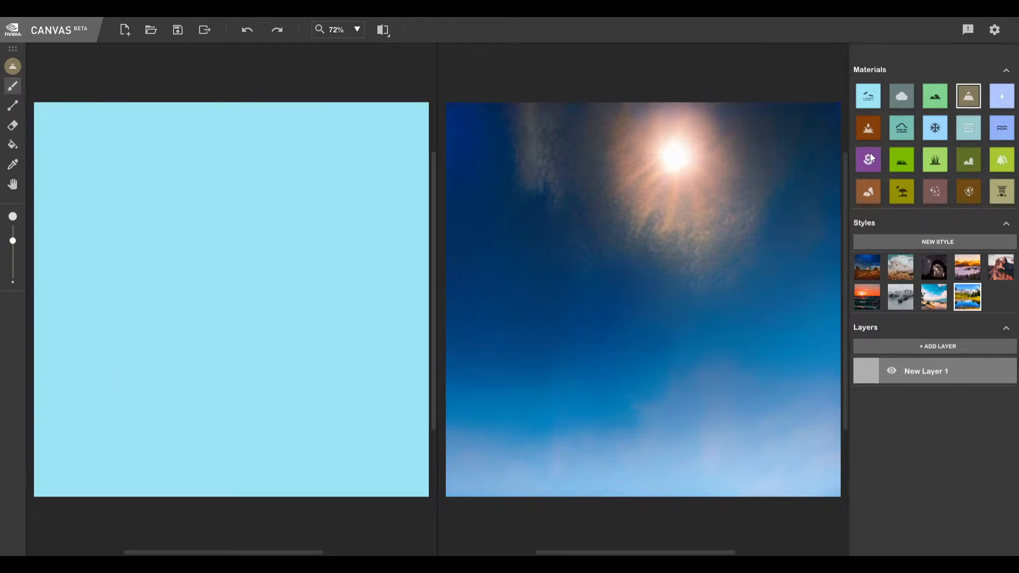
left_click(898, 195)
mouse_move(105, 349)
left_mouse_down()
mouse_move(236, 170)
mouse_move(356, 417)
mouse_move(64, 423)
mouse_move(107, 348)
left_mouse_up()
mouse_move(164, 269)
left_mouse_down()
mouse_move(253, 264)
mouse_move(276, 275)
mouse_move(172, 280)
mouse_move(228, 200)
mouse_move(235, 225)
mouse_move(222, 246)
mouse_move(242, 240)
mouse_move(218, 253)
left_mouse_up()
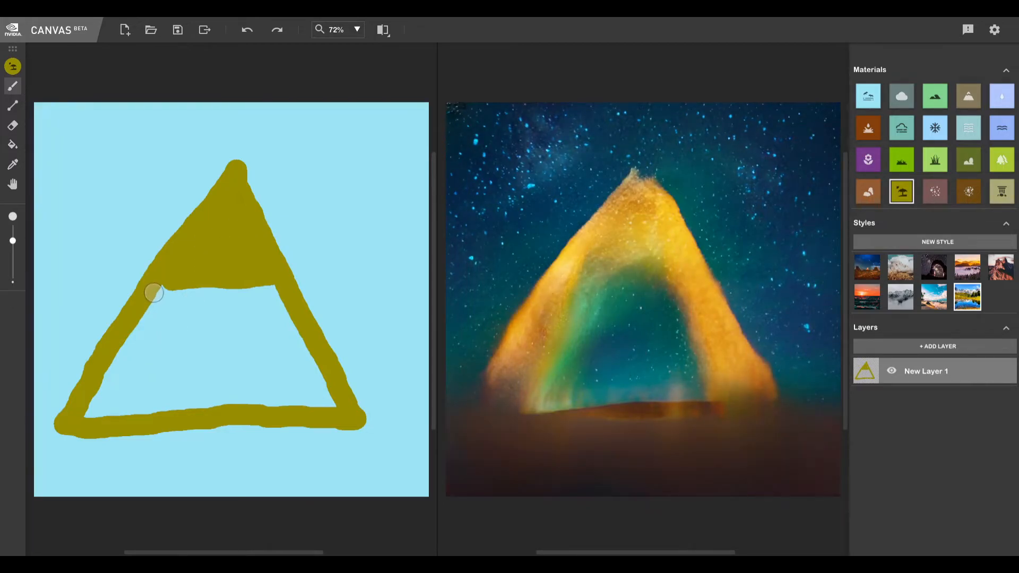
- Add two slanted strokes meeting at the middle of the triangle's base, and fill both lower corner triangles with the same material
left_click_drag(153, 289, 200, 411)
left_click_drag(273, 282, 212, 410)
key("g")
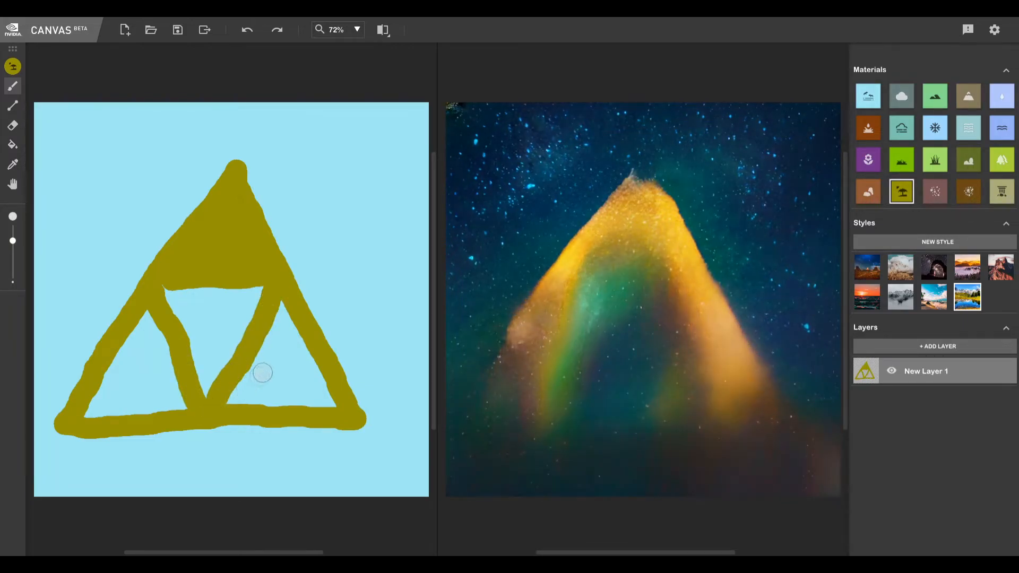
left_click(135, 374)
left_click(297, 377)
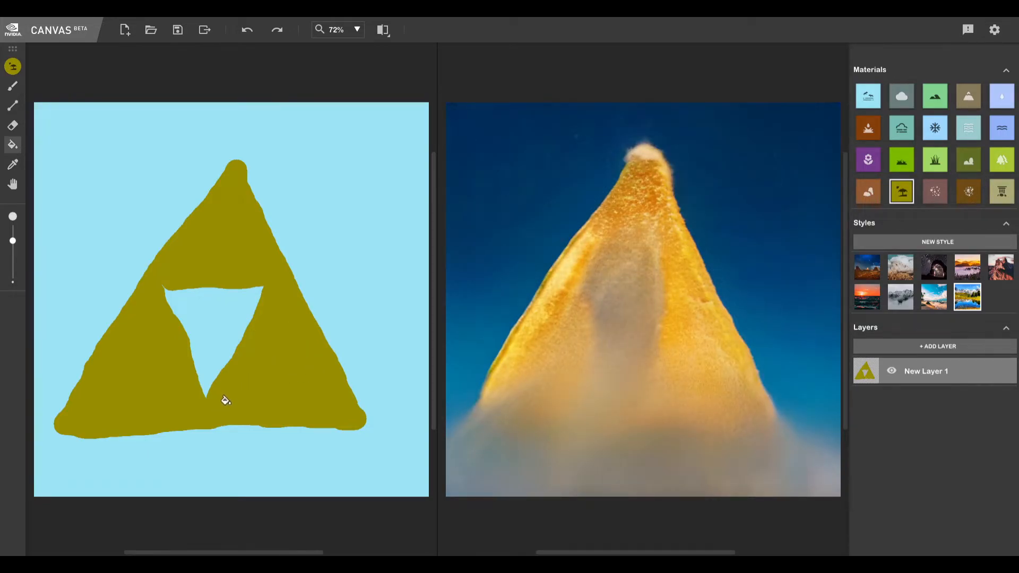
- Compare the olive sand triangle in several styles, including grey mist, blue night, purple sunset and starry cave, ending on the orange sea sunset
left_click(13, 88)
left_click(937, 300)
left_click(869, 298)
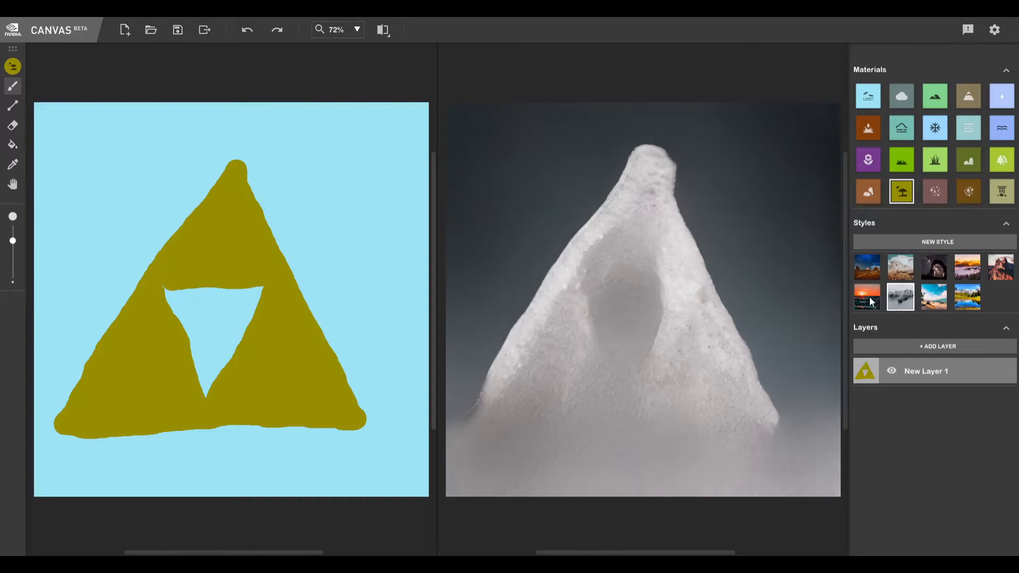
left_click(876, 270)
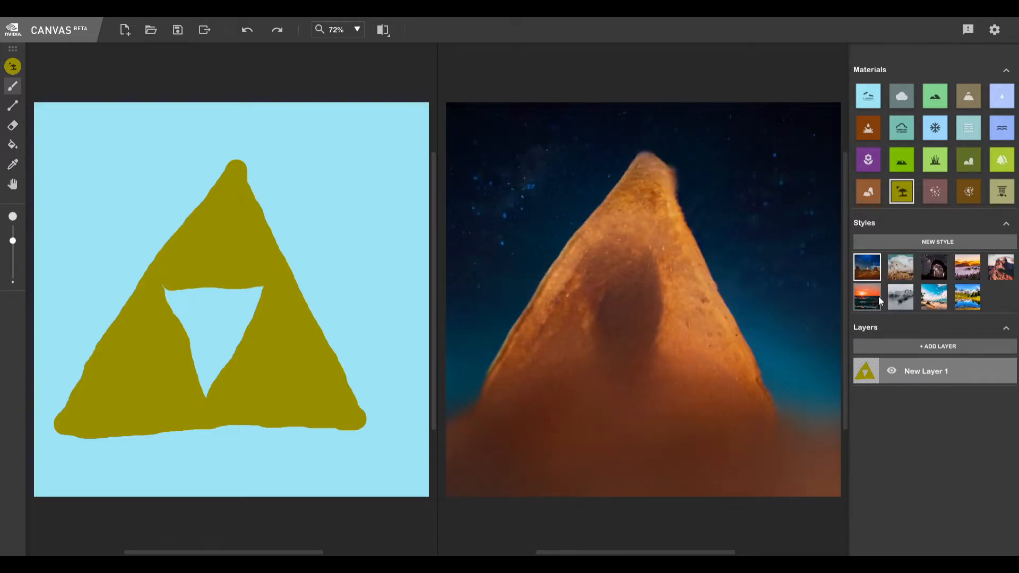
left_click(878, 296)
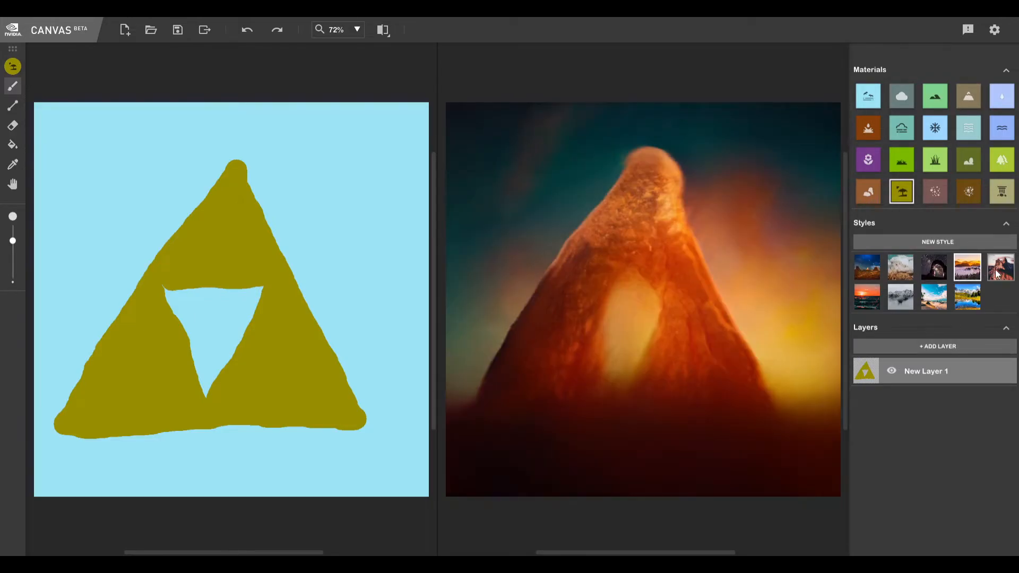
left_click(936, 272)
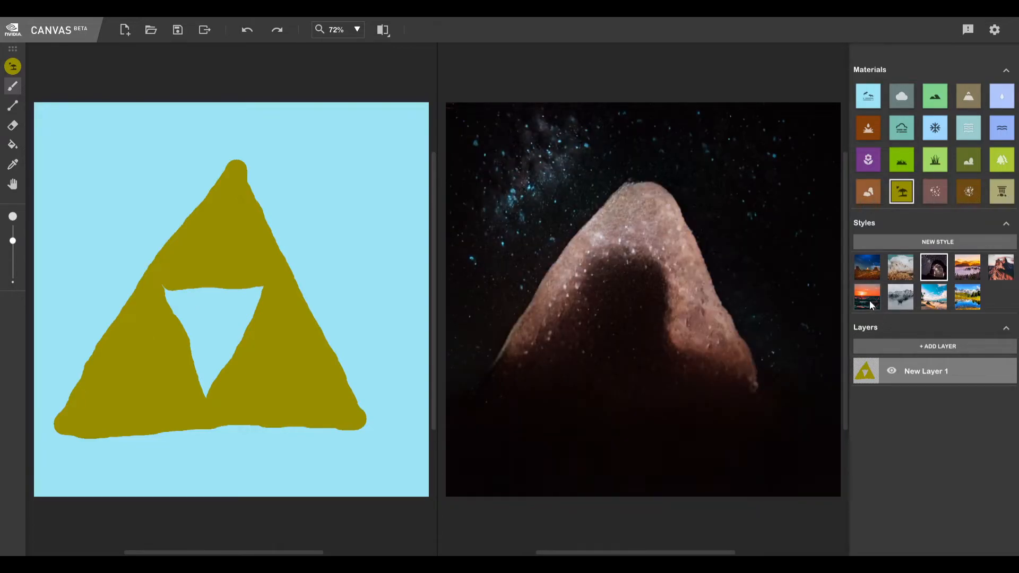
left_click(869, 300)
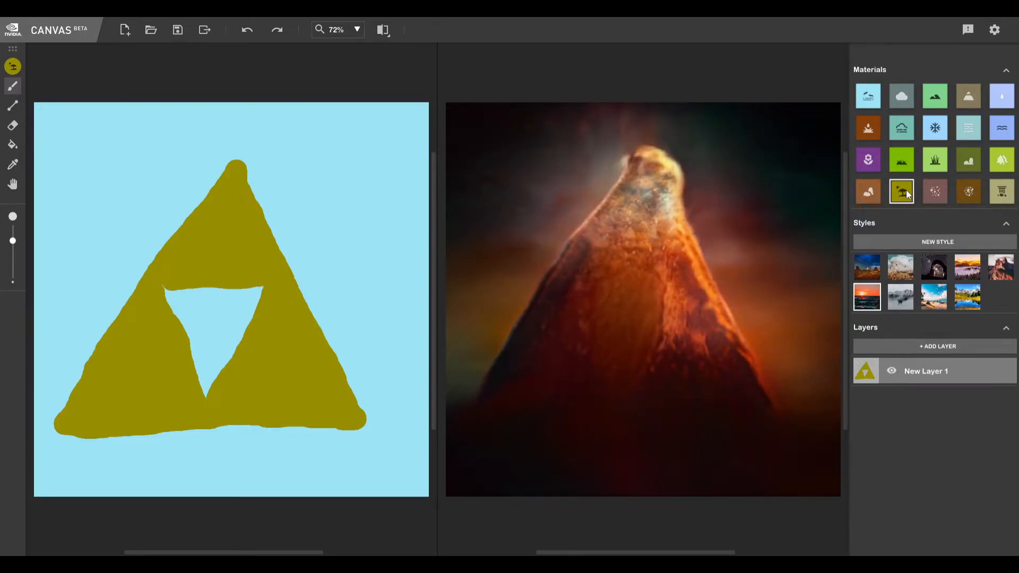
- Refill the whole triangle formation with the brown rock material, leaving the central inverted triangle as sky
left_click(867, 197)
left_click(13, 144)
left_click(215, 238)
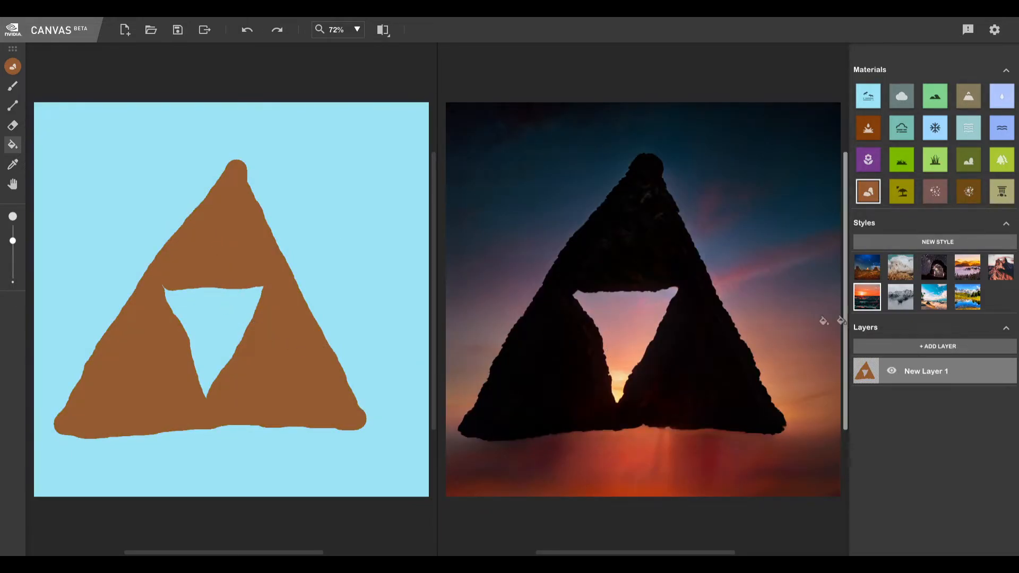
- Compare the rock triangle in the other styles, from grey mist and beach to starry cave and blue night, finishing on the yellow-tree lake
left_click(894, 297)
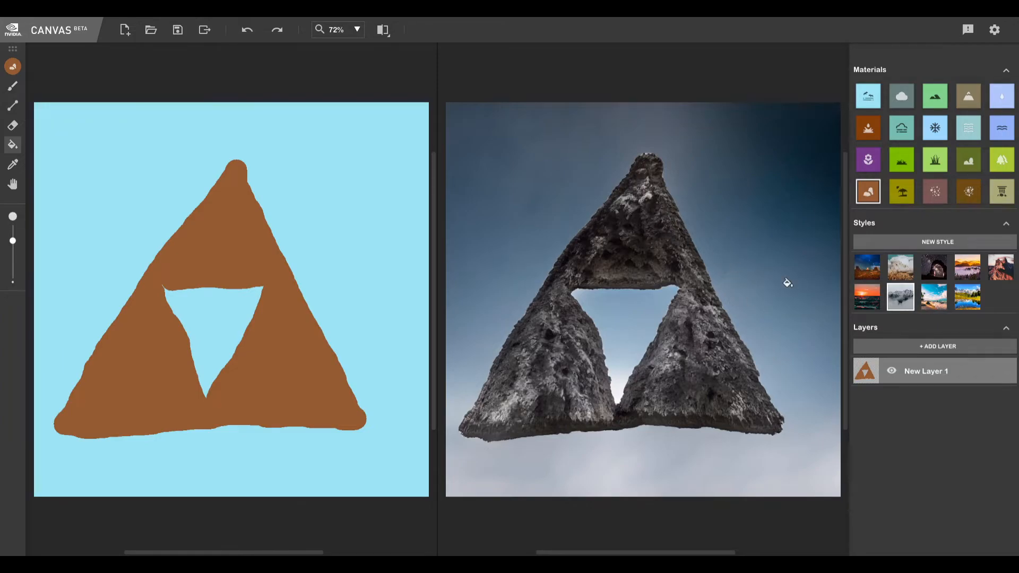
left_click(935, 301)
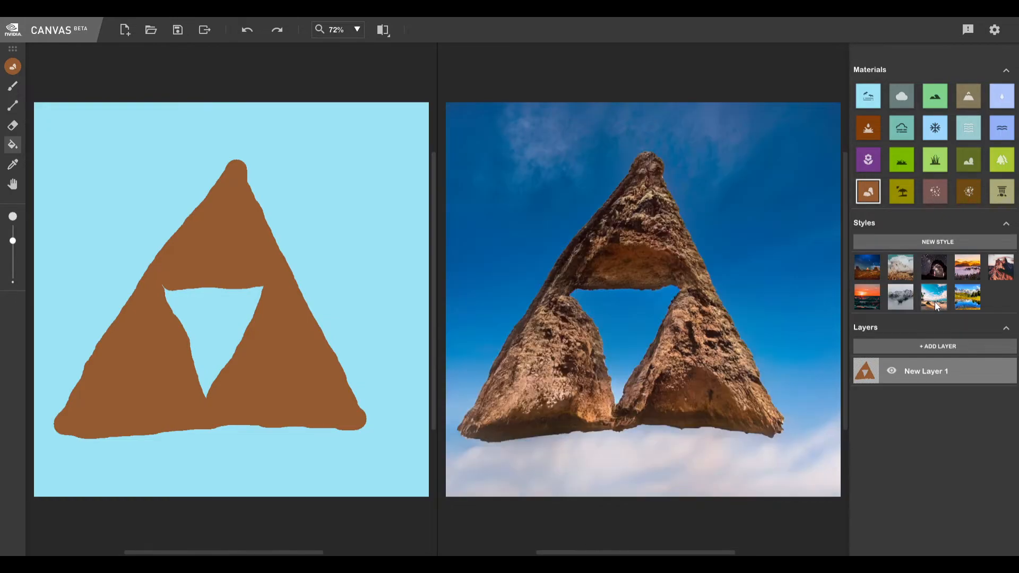
left_click(963, 301)
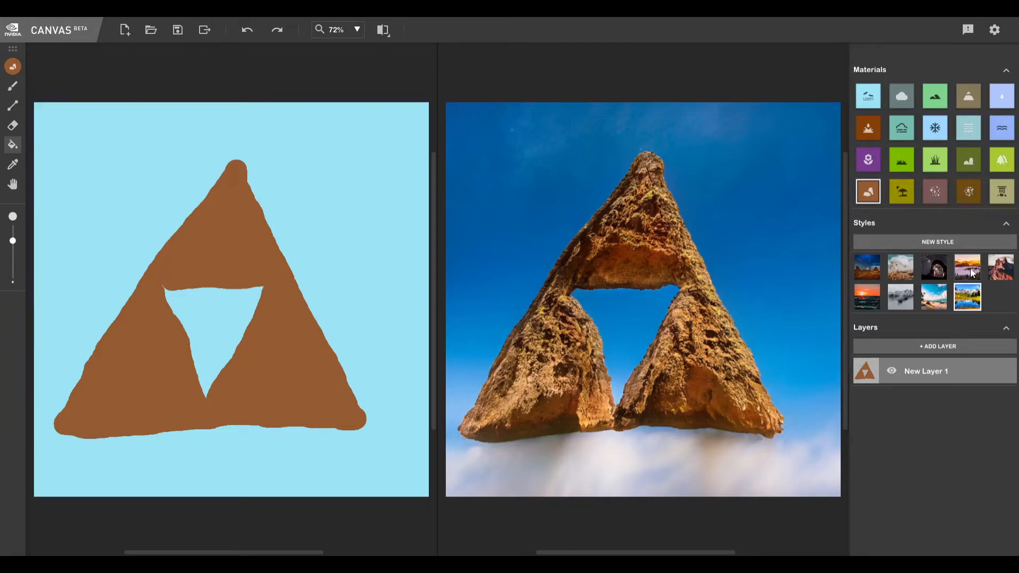
left_click(967, 269)
left_click(992, 274)
left_click(929, 269)
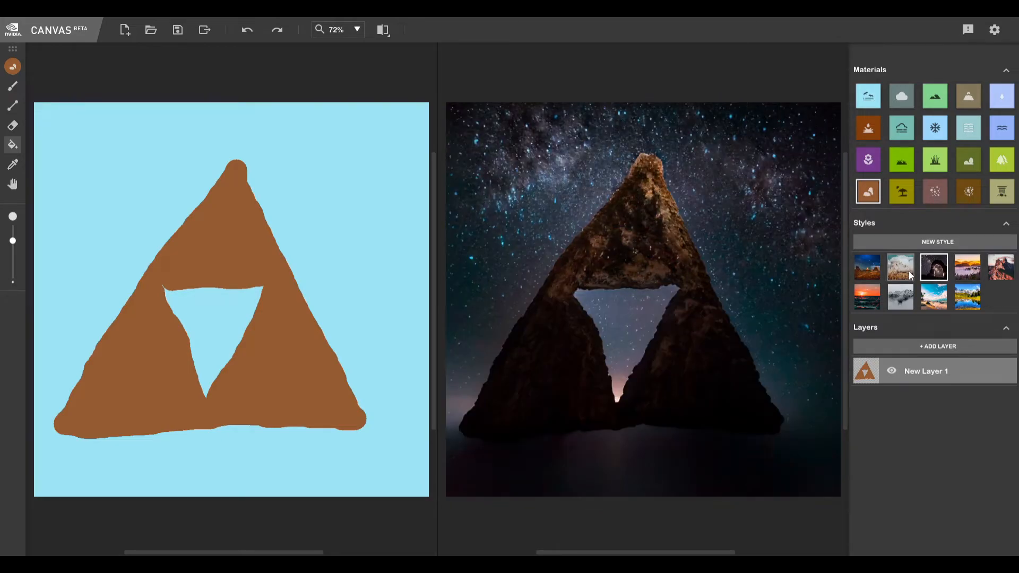
left_click(910, 275)
left_click(867, 268)
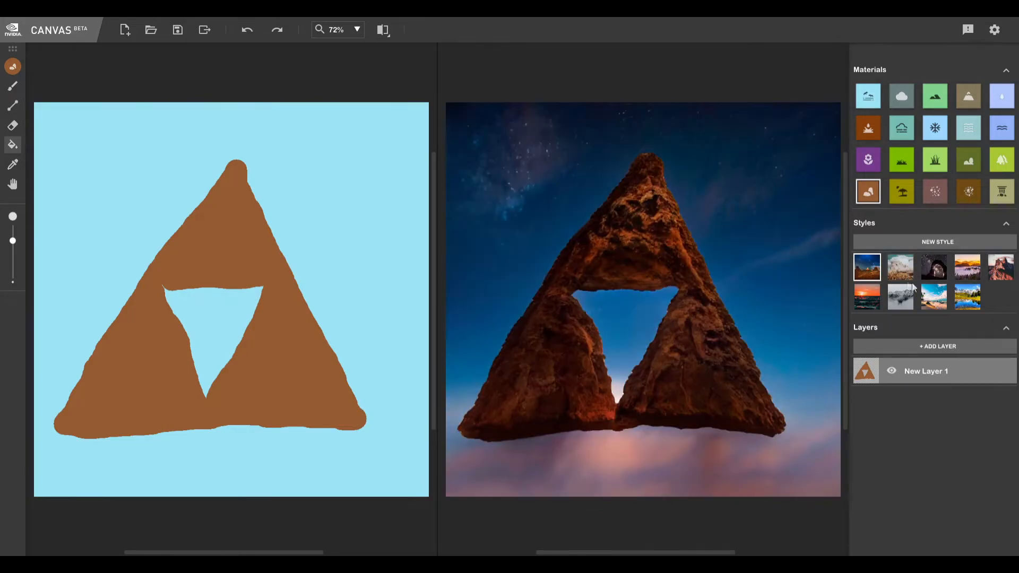
left_click(966, 302)
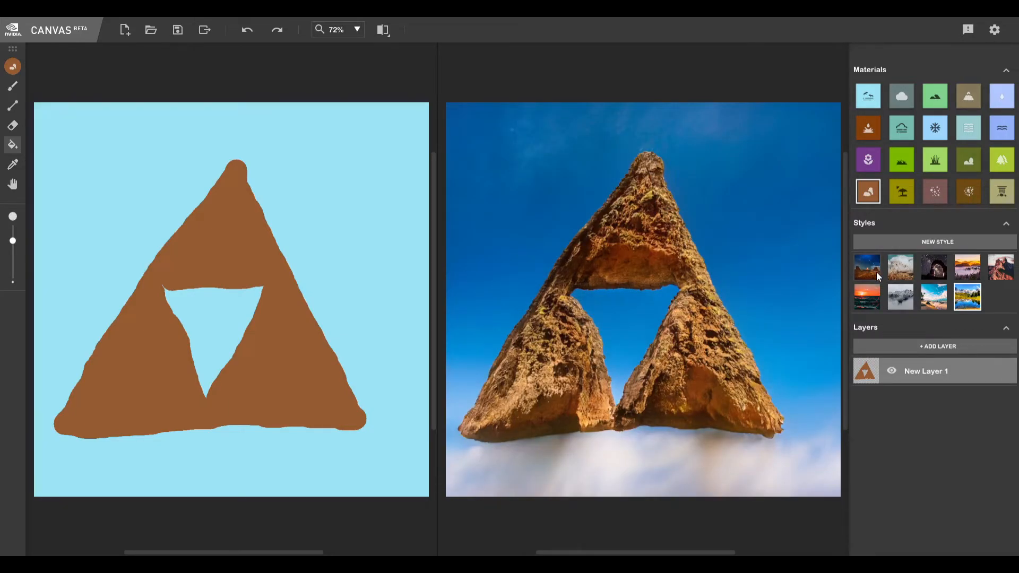
- Scatter small purple flower dots over the three triangles and refill the rock around them with the snow material
left_click(867, 159)
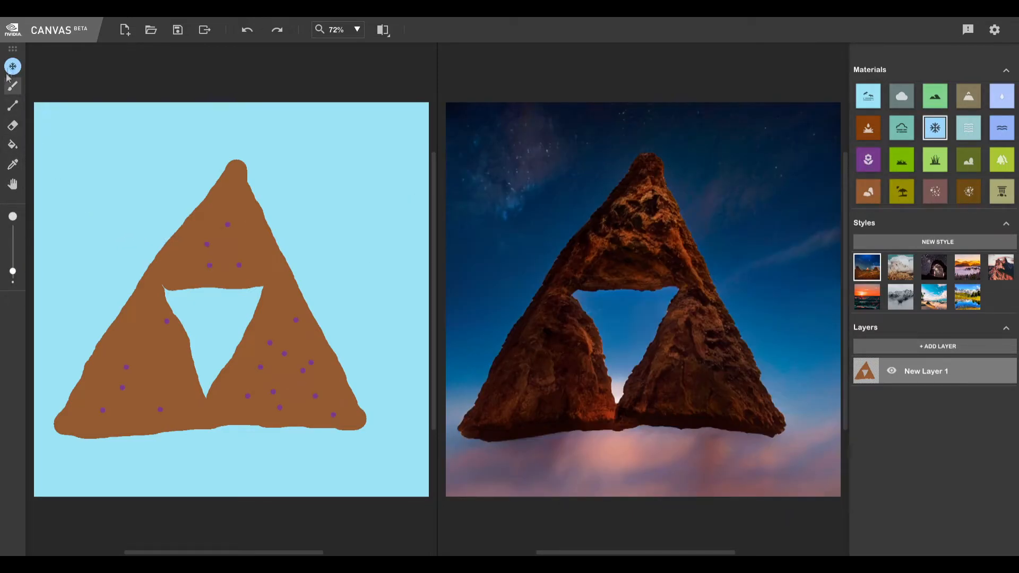
left_click(12, 145)
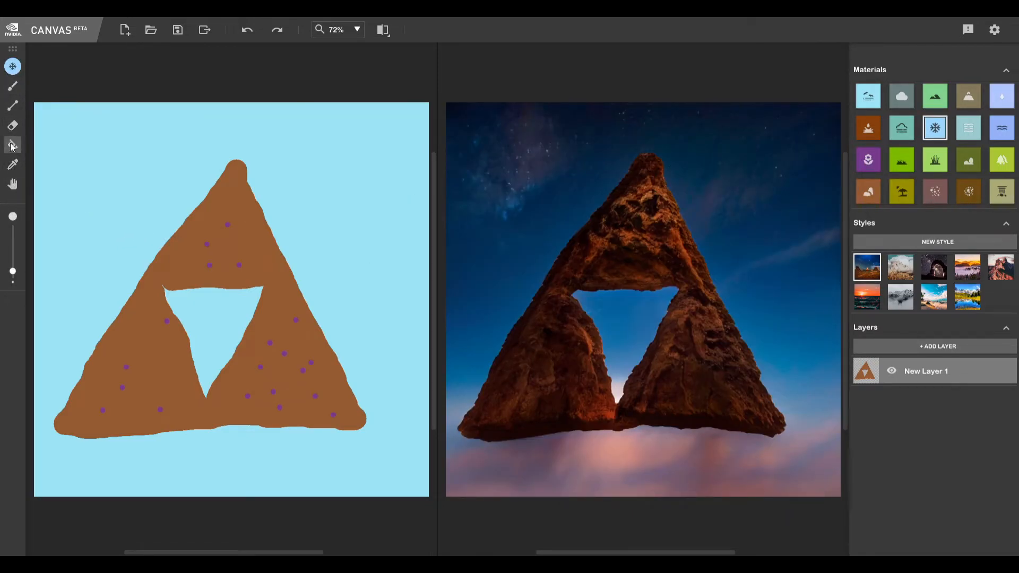
left_click(183, 237)
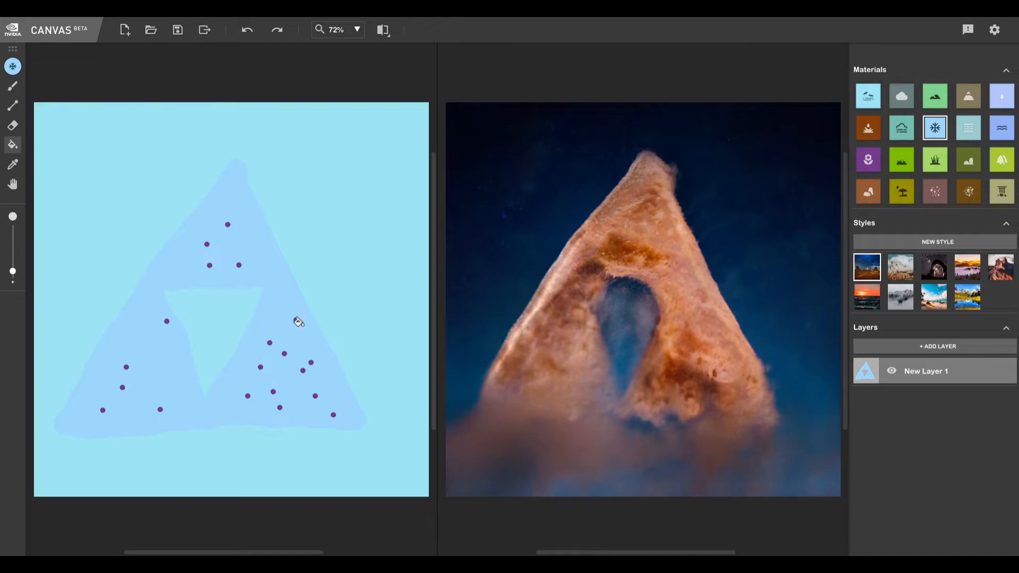
- Compare the snow triangle in the pale mountain, orange sea sunset and grey mist styles, returning to the pale mountain style
left_click(908, 272)
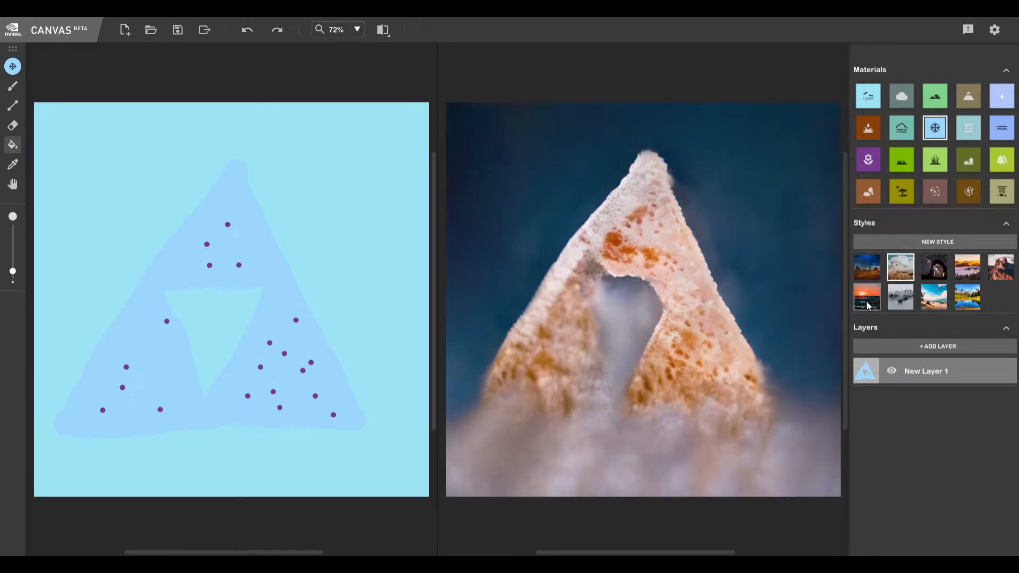
left_click(867, 297)
left_click(895, 274)
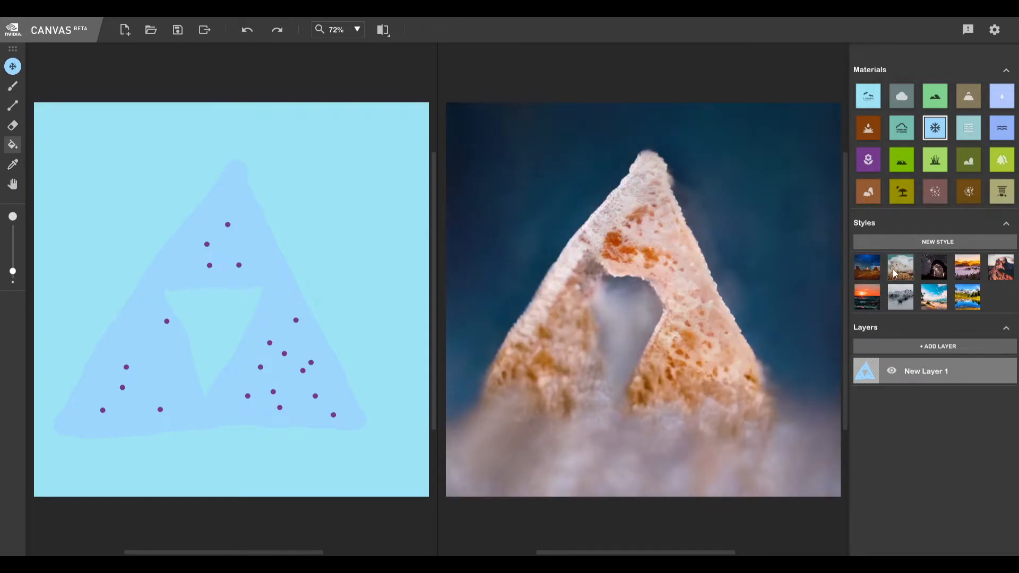
left_click(900, 300)
left_click(873, 306)
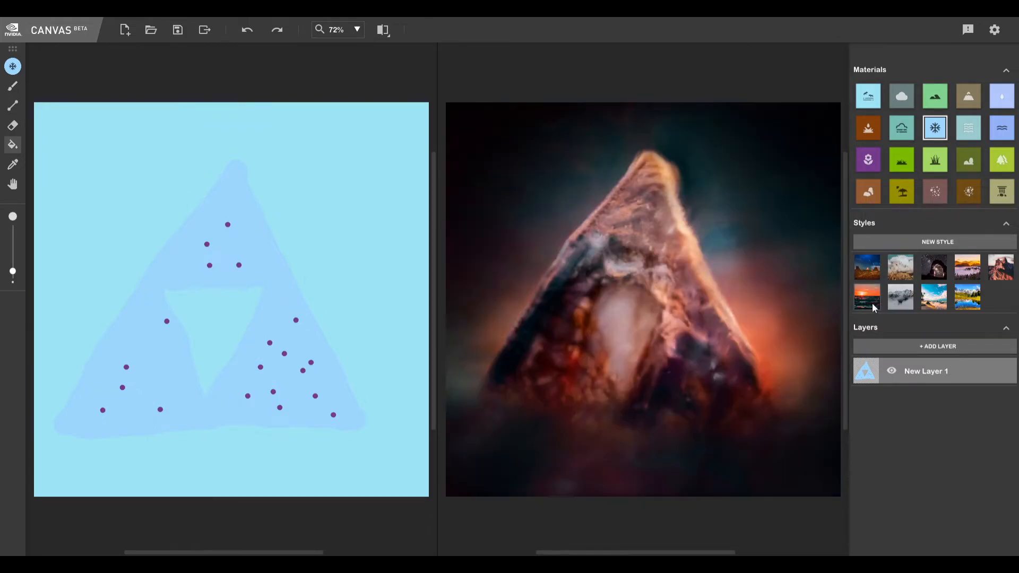
left_click(898, 271)
left_click(897, 275)
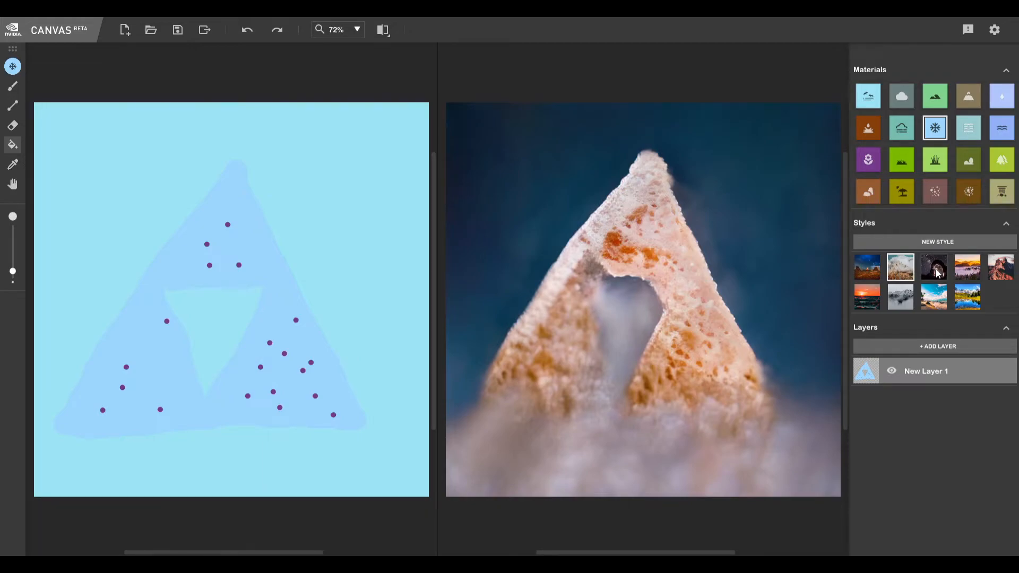
- Preview the snow triangle in the starry cave, purple sunset, red peak, yellow-tree lake, beach, grey mist and orange sea sunset styles
left_click(936, 271)
left_click(967, 270)
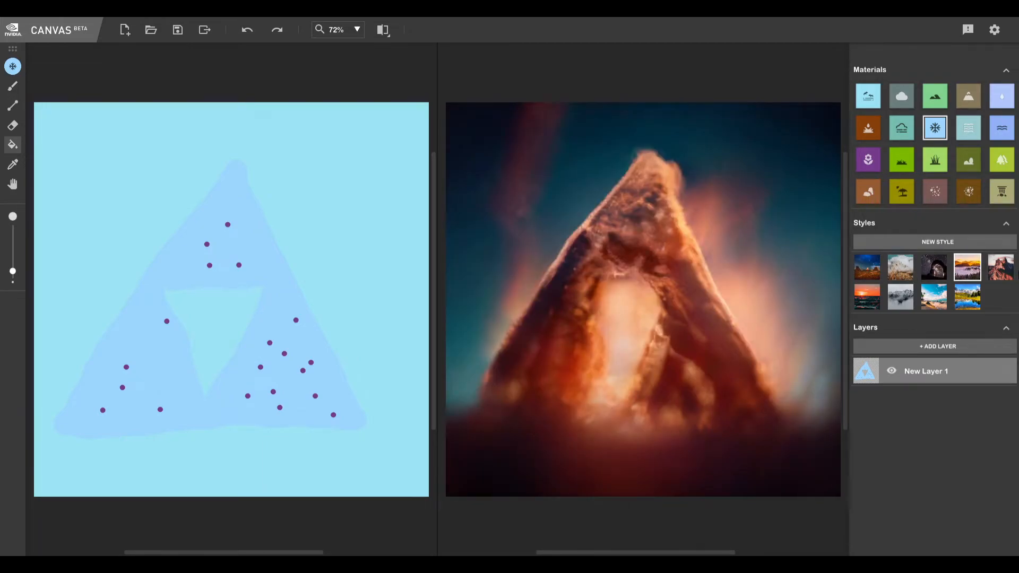
left_click(1009, 273)
left_click(968, 297)
left_click(934, 296)
left_click(900, 298)
left_click(878, 300)
- Refill the triangles with the pale grey-teal lined material and compare the styles from blue night through to the red rocky peak
left_click(870, 269)
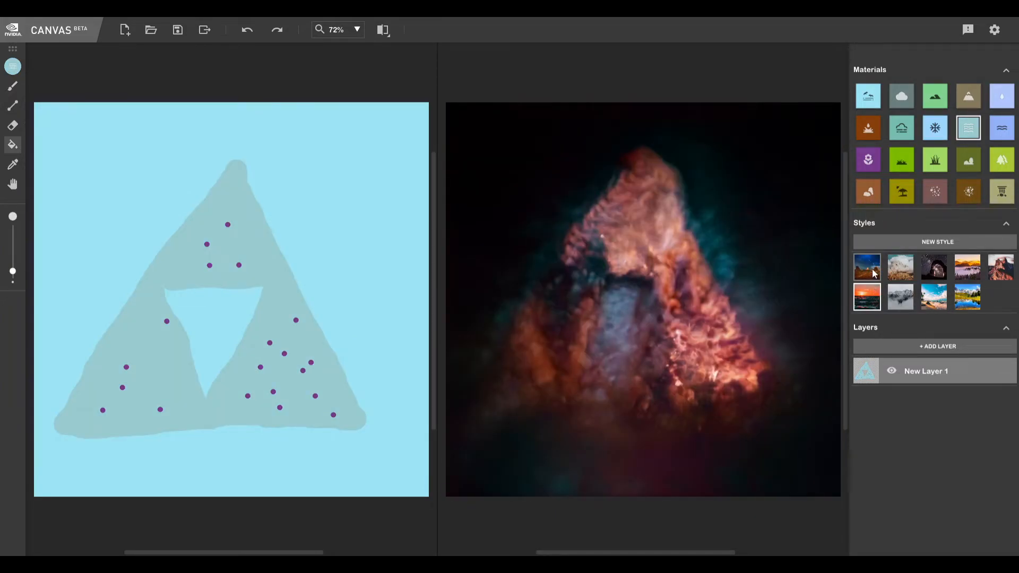
left_click(901, 273)
left_click(935, 270)
left_click(971, 269)
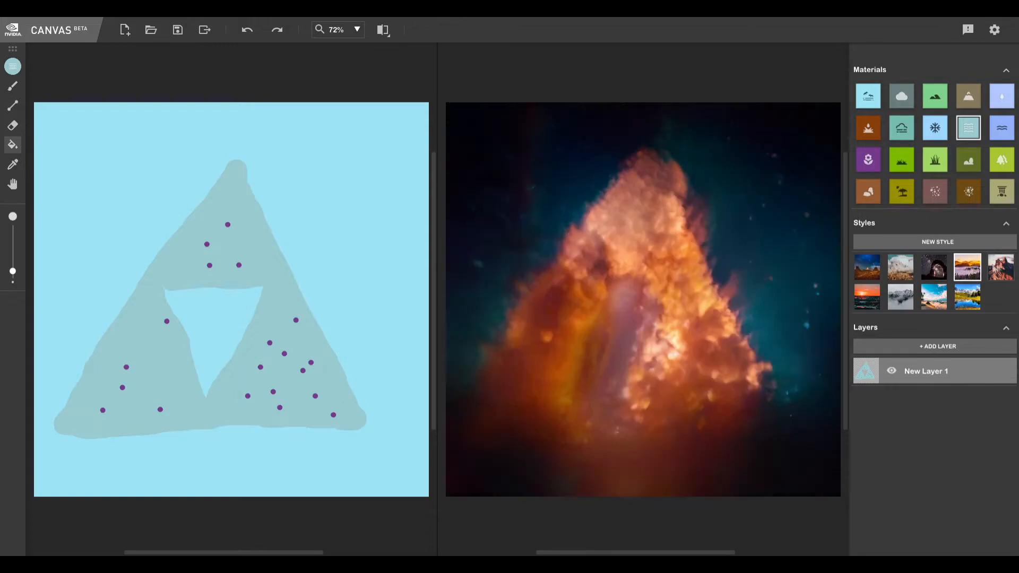
left_click(992, 264)
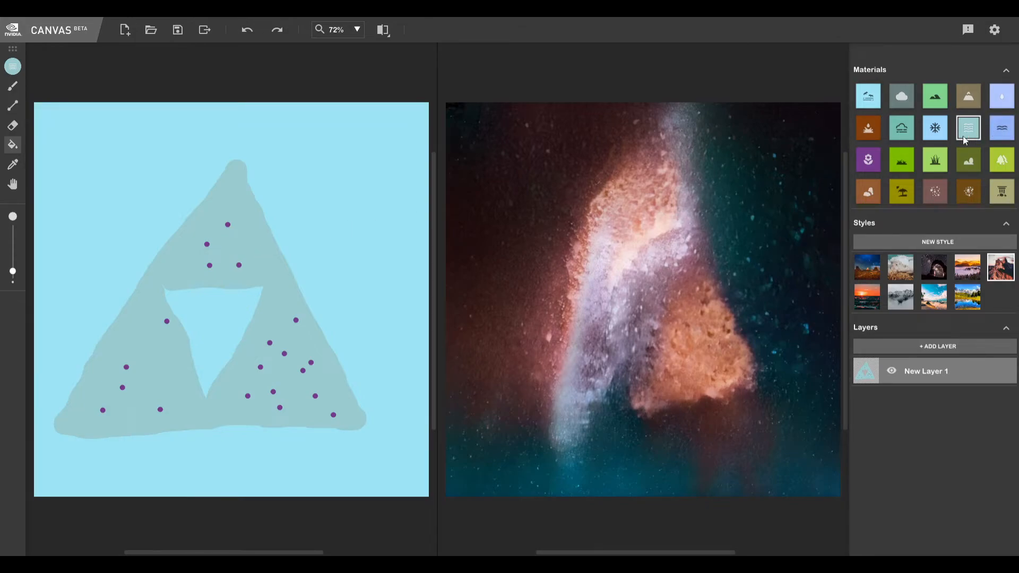
- Refill the triangles around the purple dots with the grey cloud material
left_click(936, 97)
left_click(906, 103)
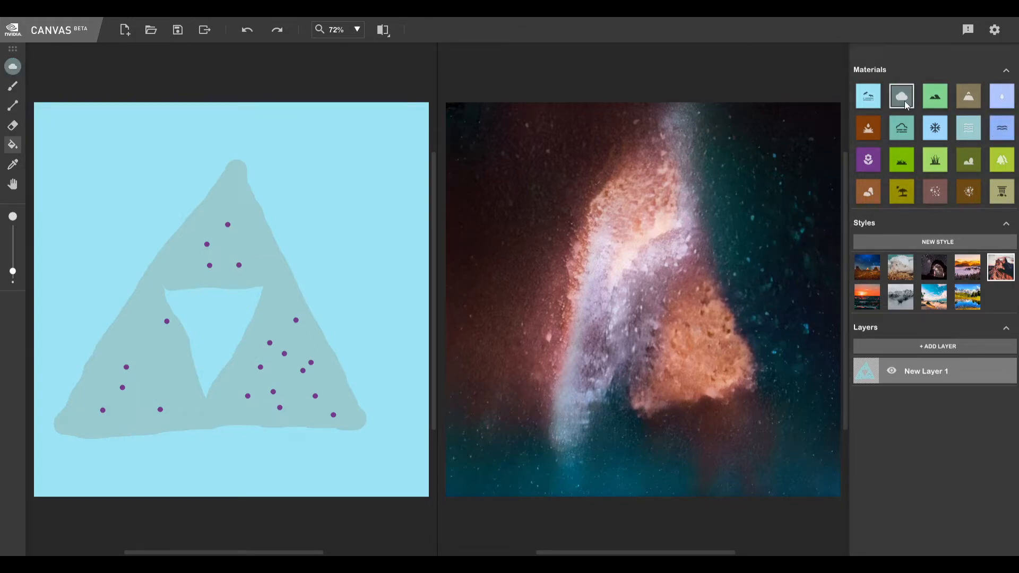
left_click(161, 265)
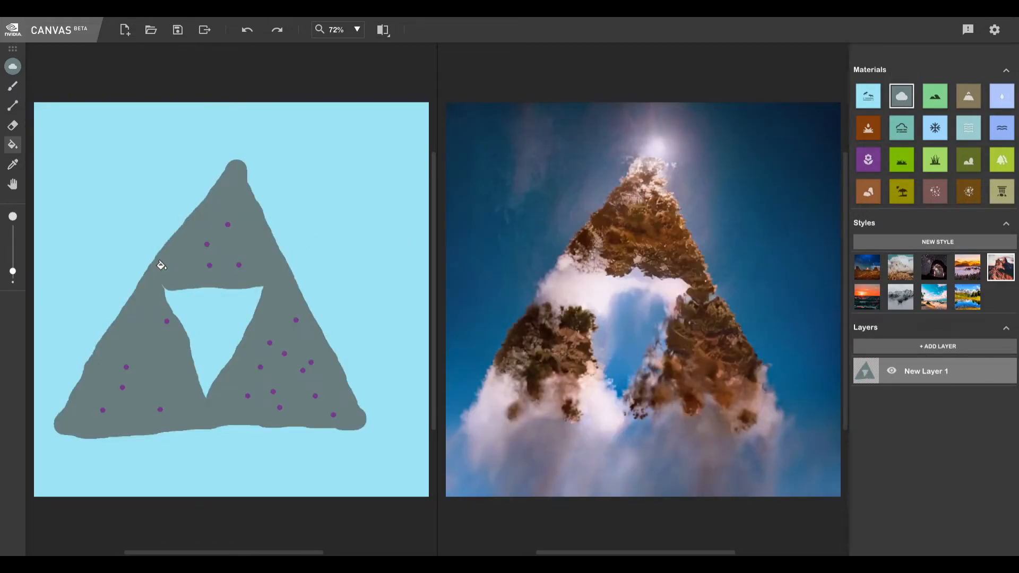
- Refill the triangles with the blue wavy water material and compare the orange sea sunset, grey mist and starry cave styles
left_click(902, 128)
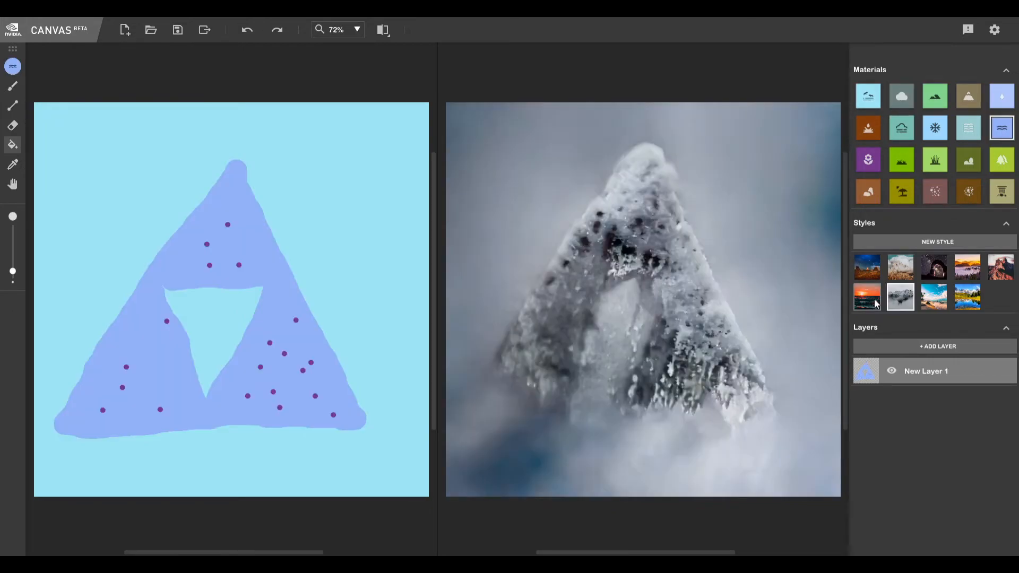
left_click(856, 309)
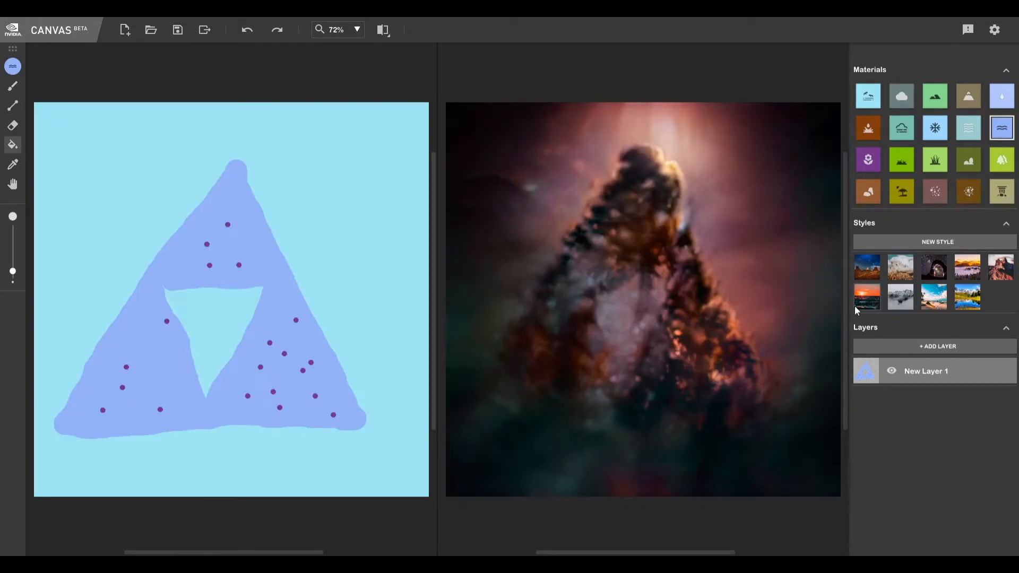
left_click(901, 296)
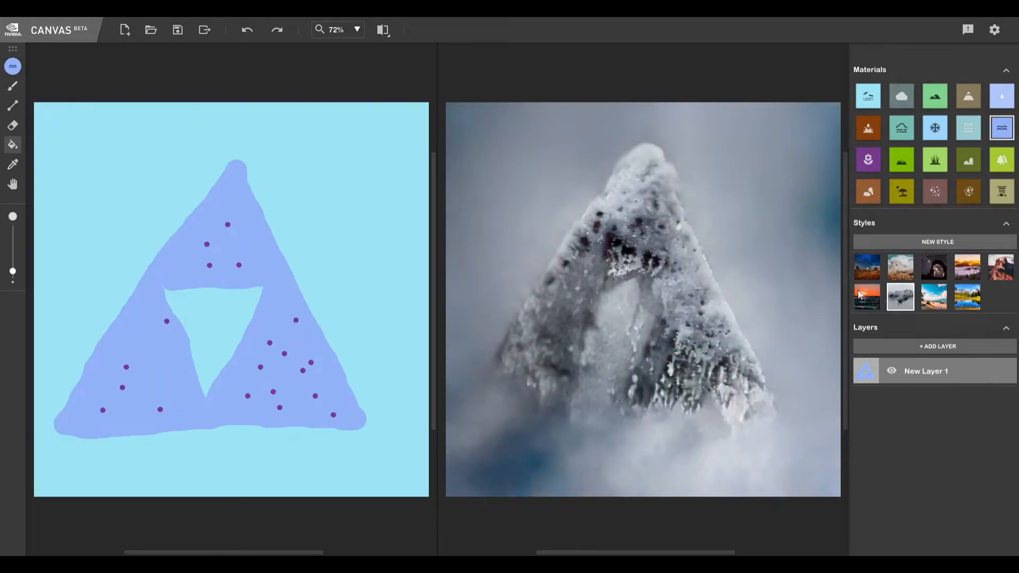
left_click(858, 295)
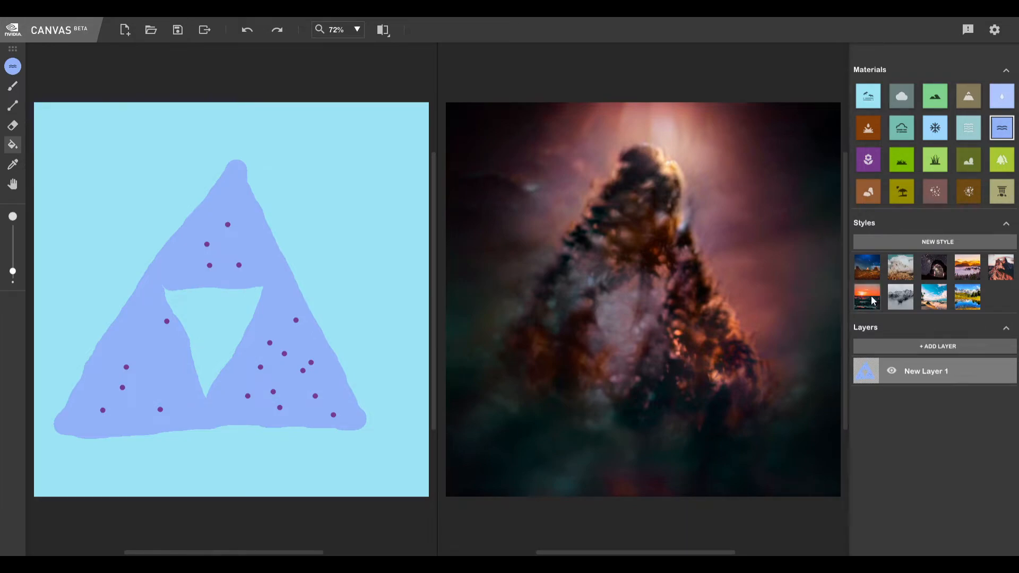
left_click(930, 269)
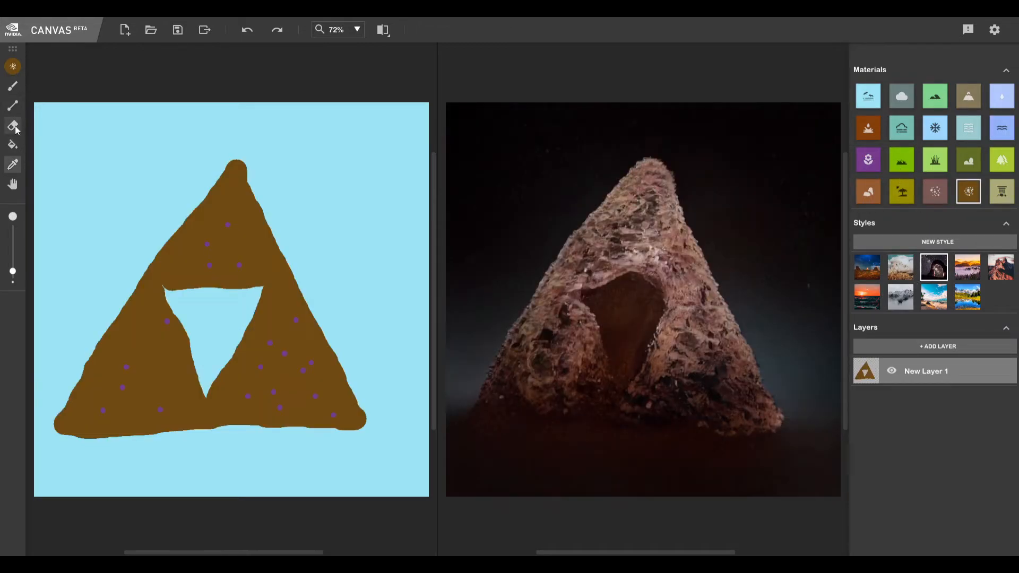
- Fill the central inverted triangle with the olive sand material under the orange sea sunset style, and replace that fill with the pale khaki material
left_click(13, 144)
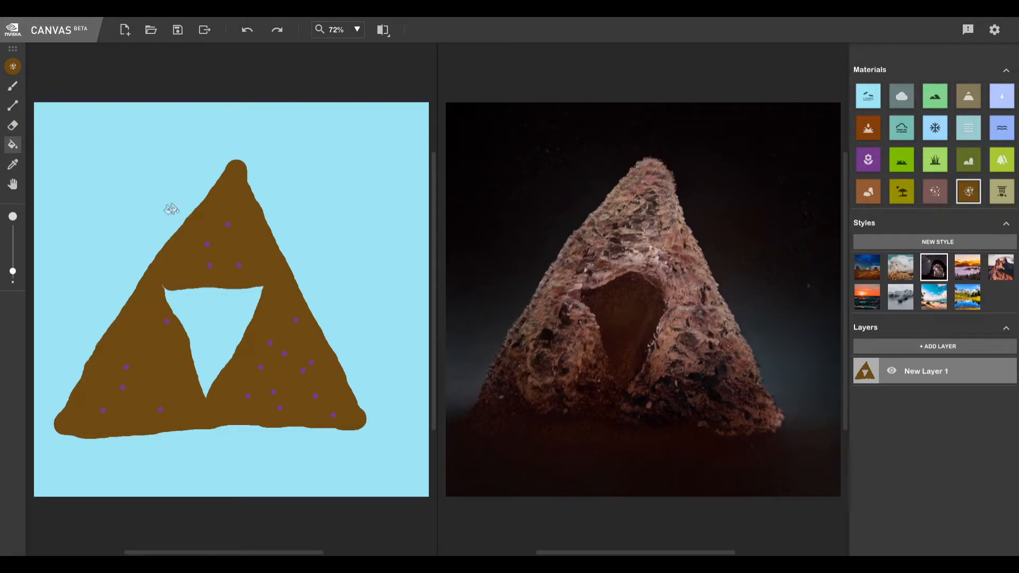
left_click(866, 158)
left_click(902, 183)
left_click(219, 298)
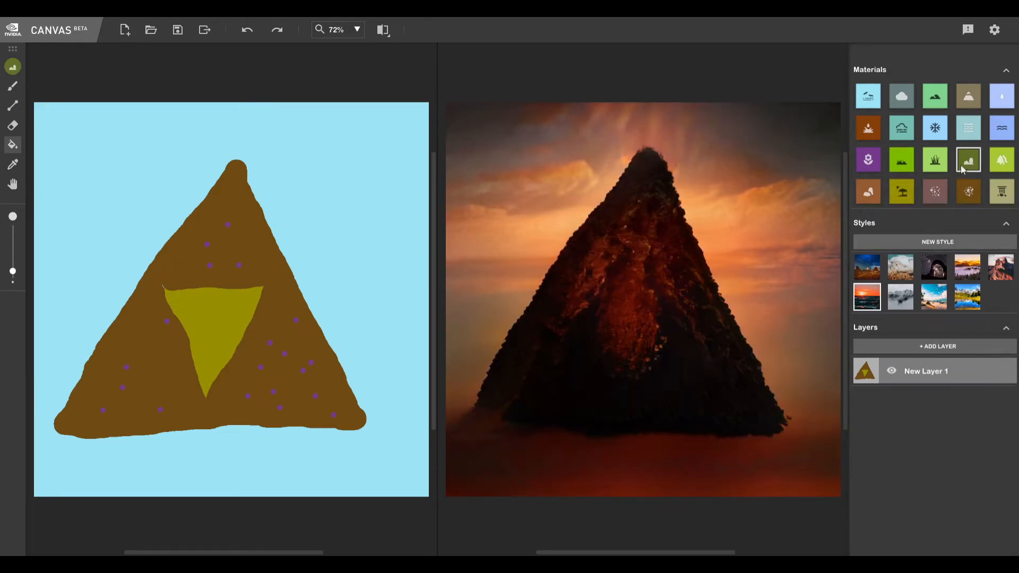
left_click(1002, 193)
left_click(221, 301)
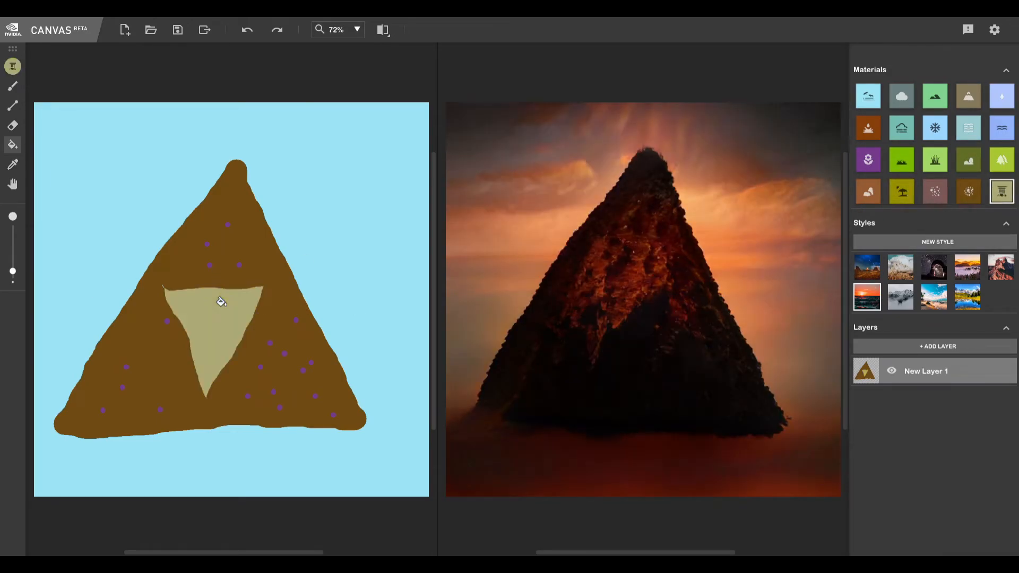
- Refill the surrounding triangles with the pale grey-teal lined material and the central inverted triangle with the purple flower material
left_click(968, 127)
left_click(255, 258)
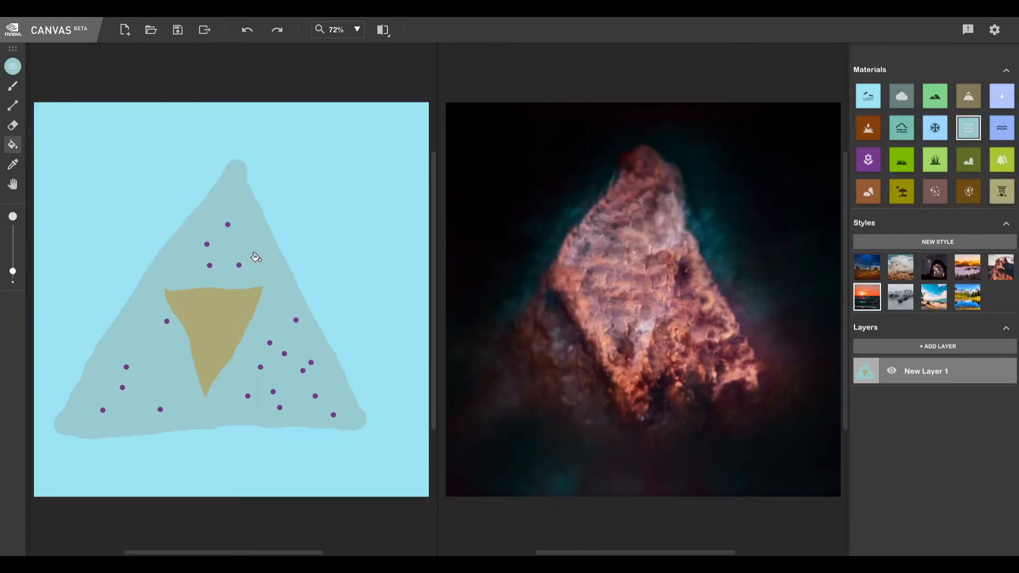
left_click(200, 305)
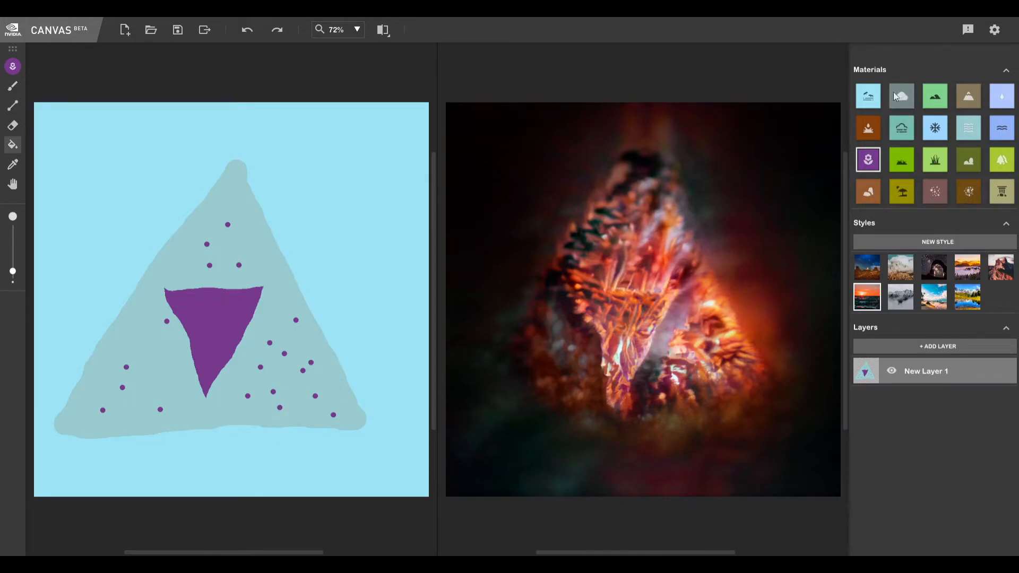
- Fill the background with the Mountain material and refill the areas surrounding the central inverted triangle with the light green grass material
left_click(962, 94)
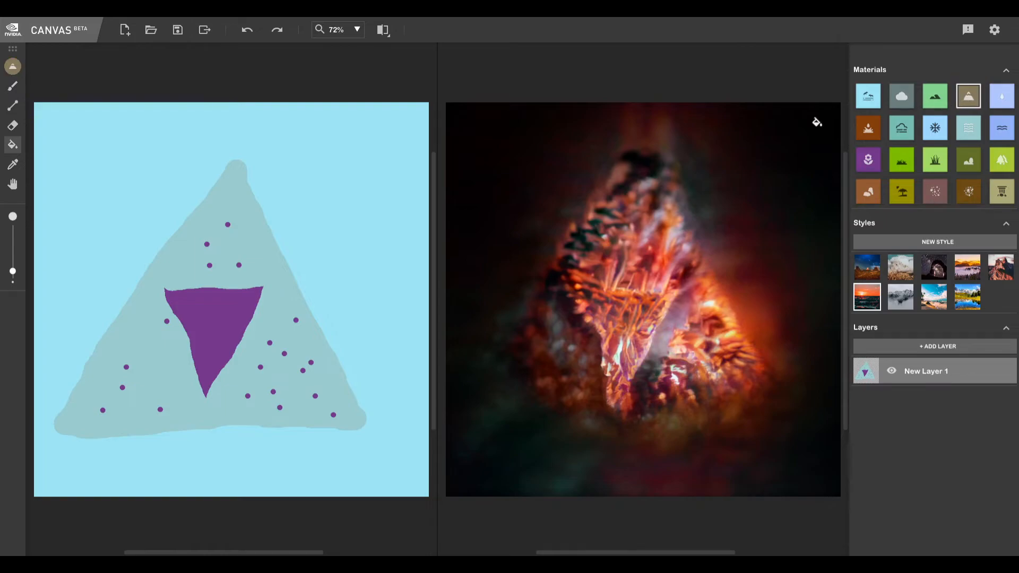
left_click(99, 157)
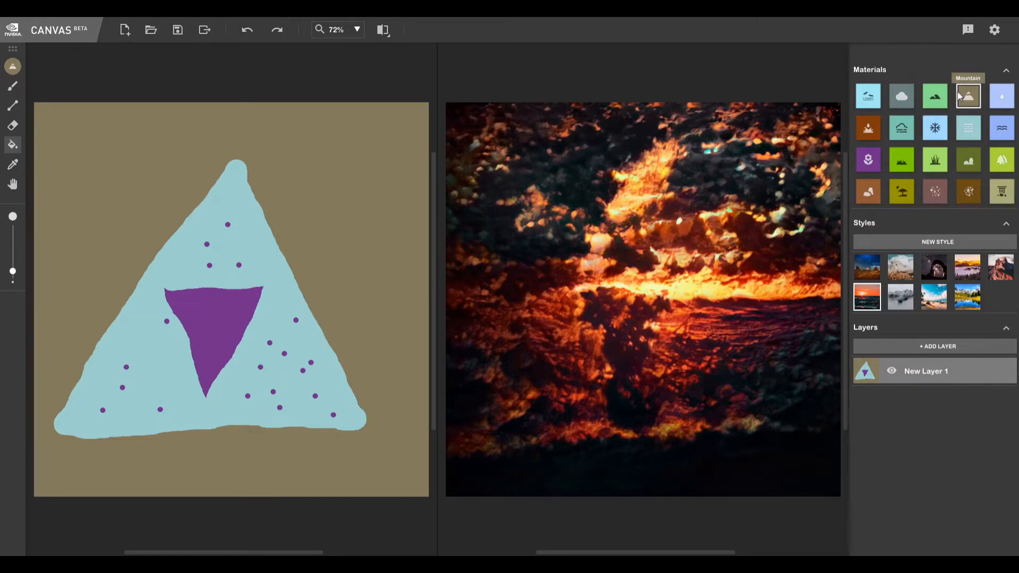
left_click(935, 159)
left_click(266, 276)
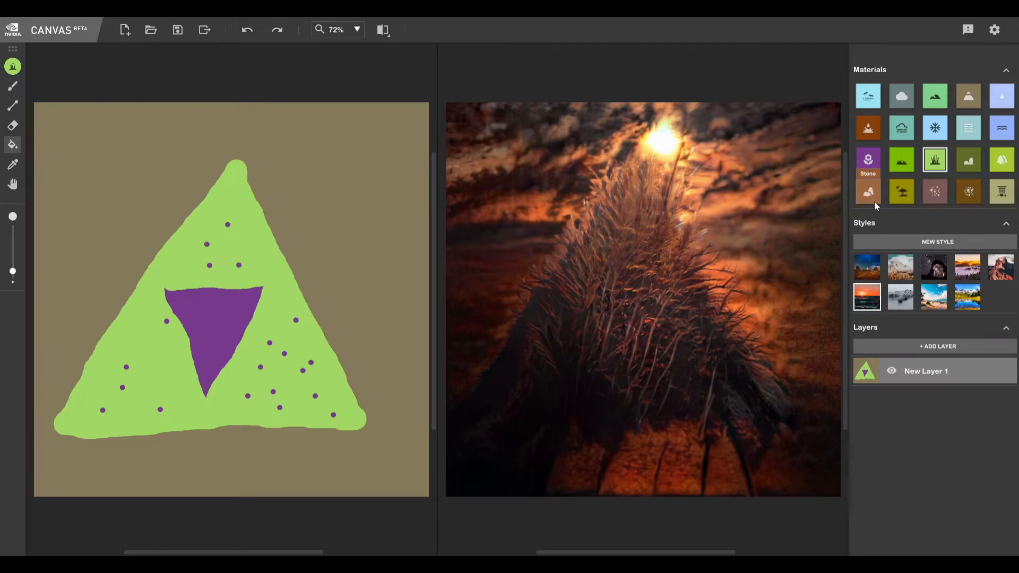
- Refill the outer triangle with the orange-brown material, and replace that fill with the blue wavy water material
left_click(869, 136)
left_click(264, 259)
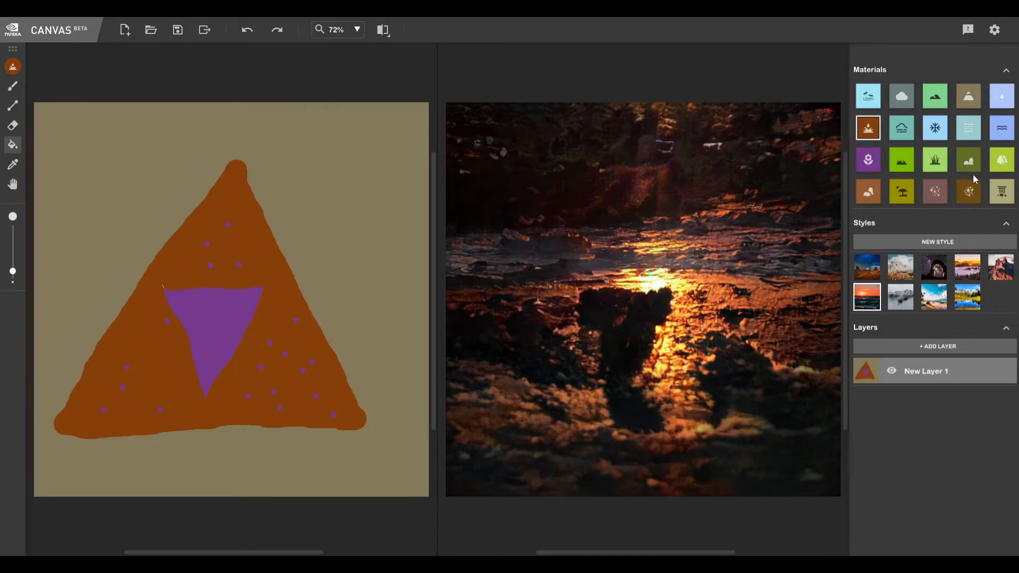
left_click(901, 159)
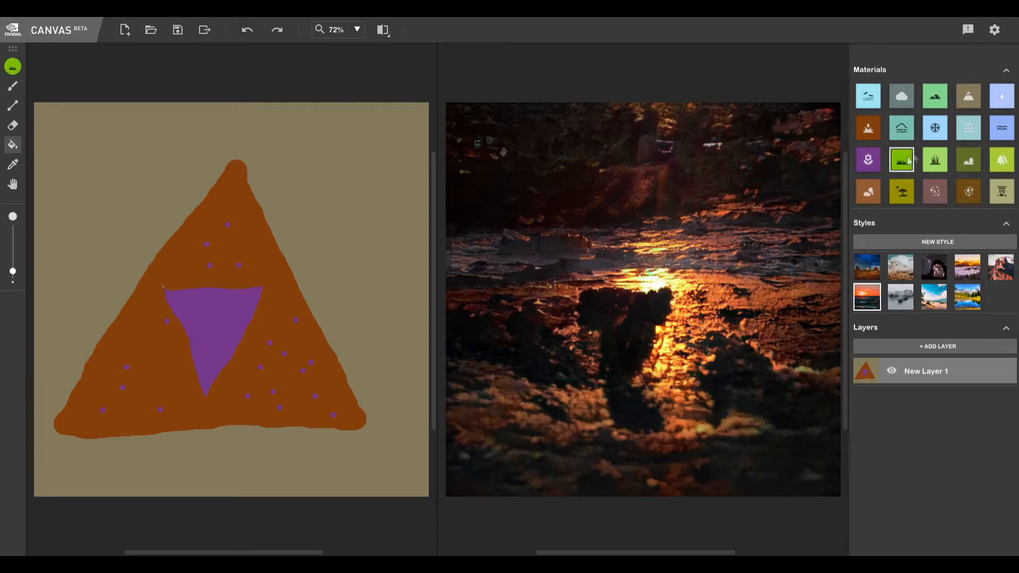
left_click(1001, 128)
left_click(264, 255)
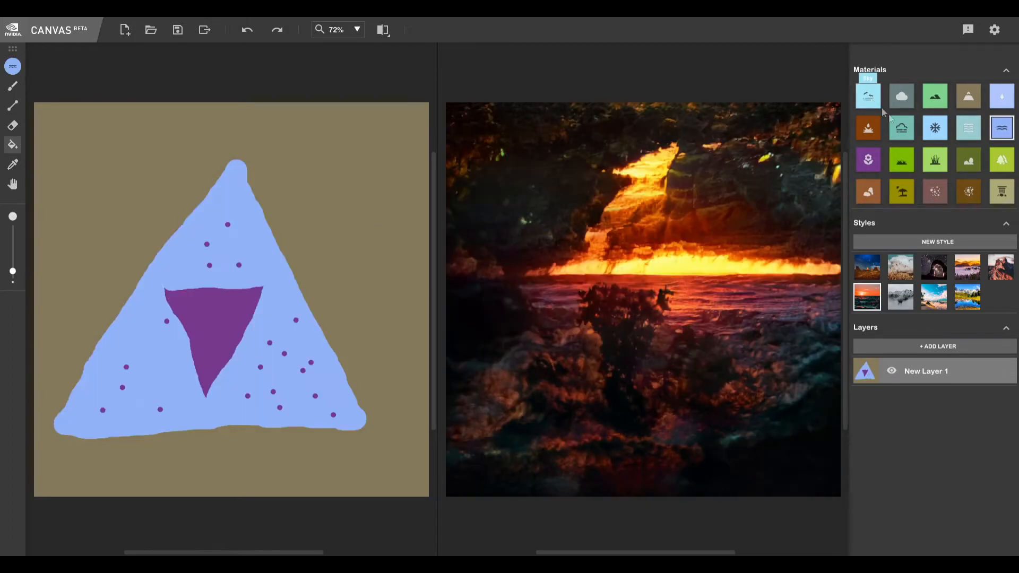
- Refill the outer triangle with the Sky material and draw bright green horizontal lines from its lower corners to the canvas edges
left_click(869, 96)
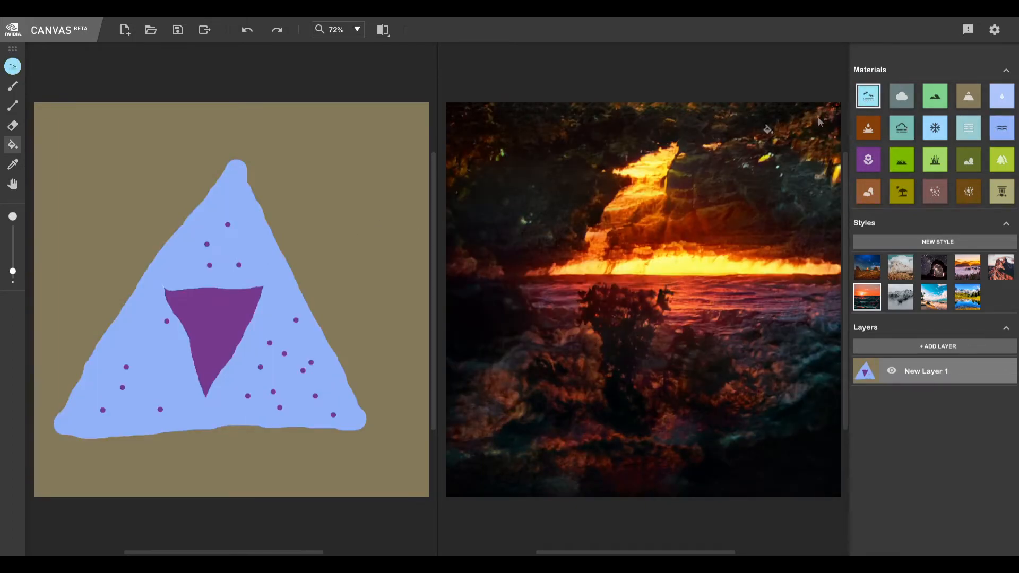
left_click(250, 240)
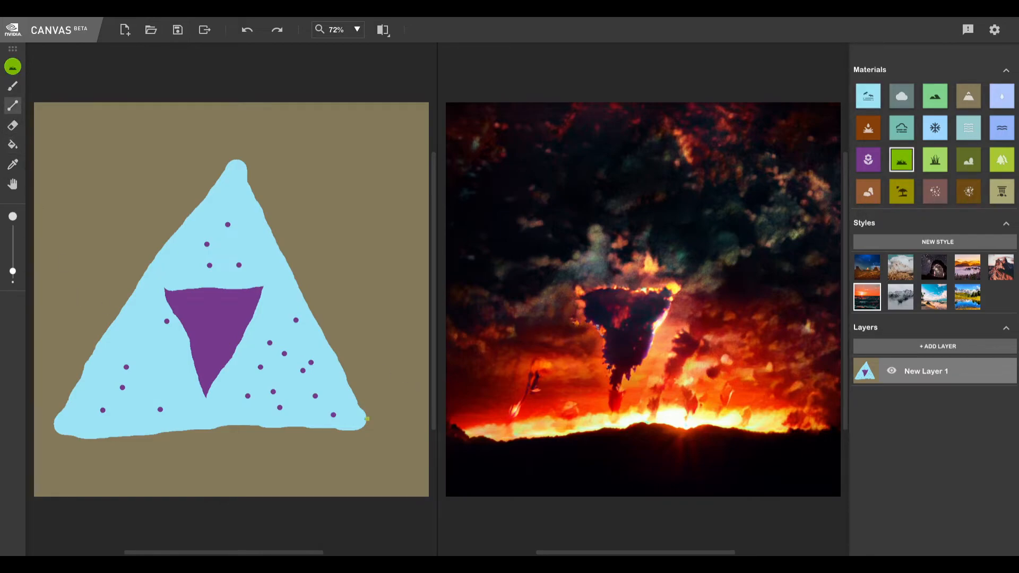
left_click_drag(367, 420, 428, 419)
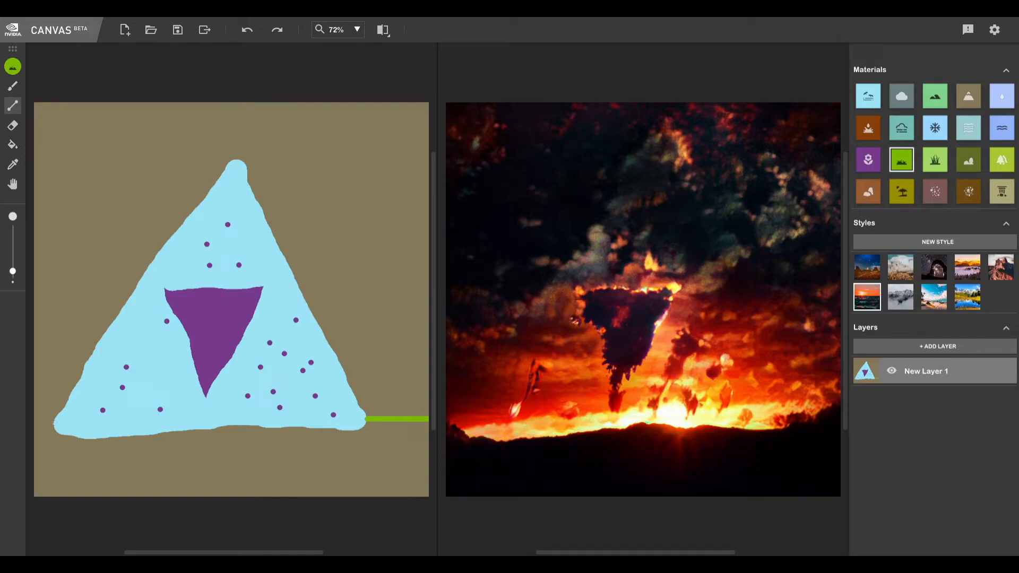
left_click_drag(56, 425, 33, 425)
- Fill the ground area below the green lines with the light green grass material
left_click(935, 159)
key("g")
left_click(252, 447)
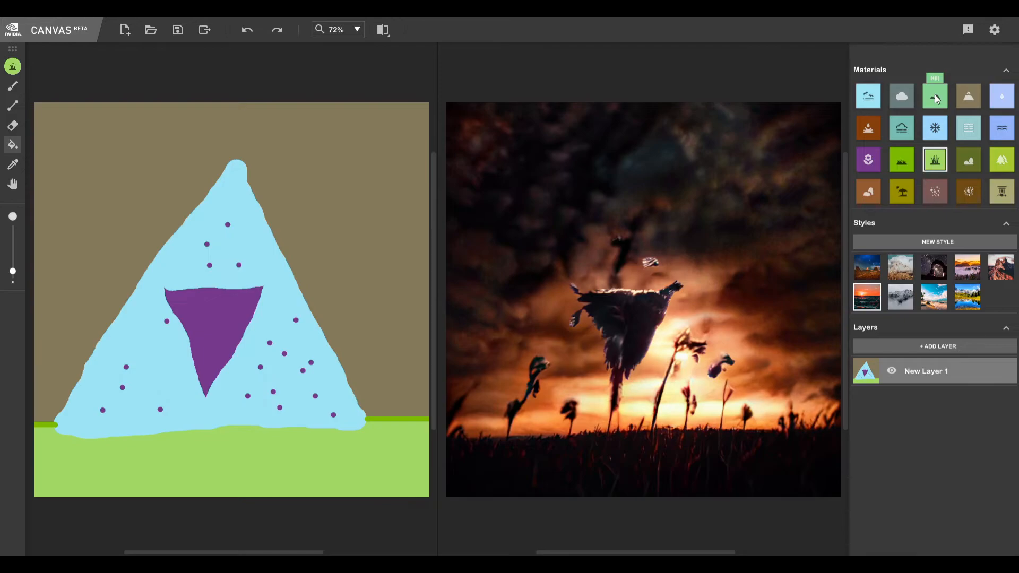
- Refill the background above the ground with the pale grey-teal lined material, and replace that fill with the pale khaki material
left_click(968, 127)
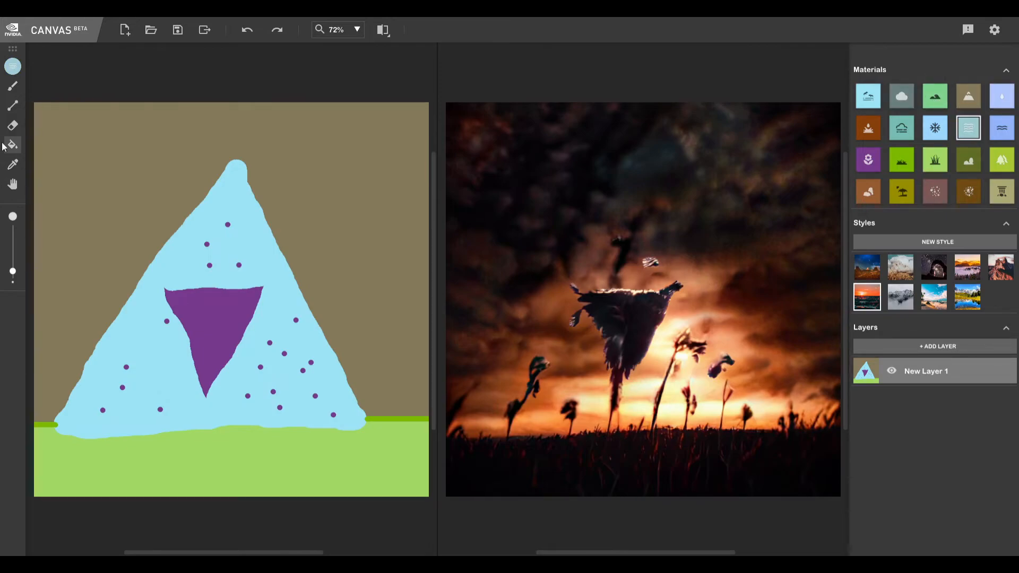
left_click(124, 163)
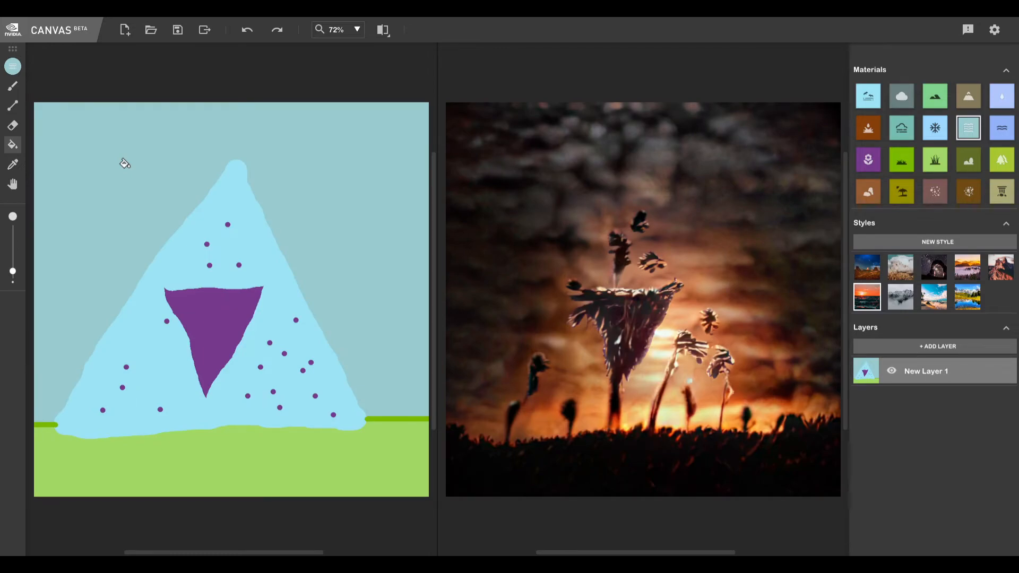
left_click(1001, 191)
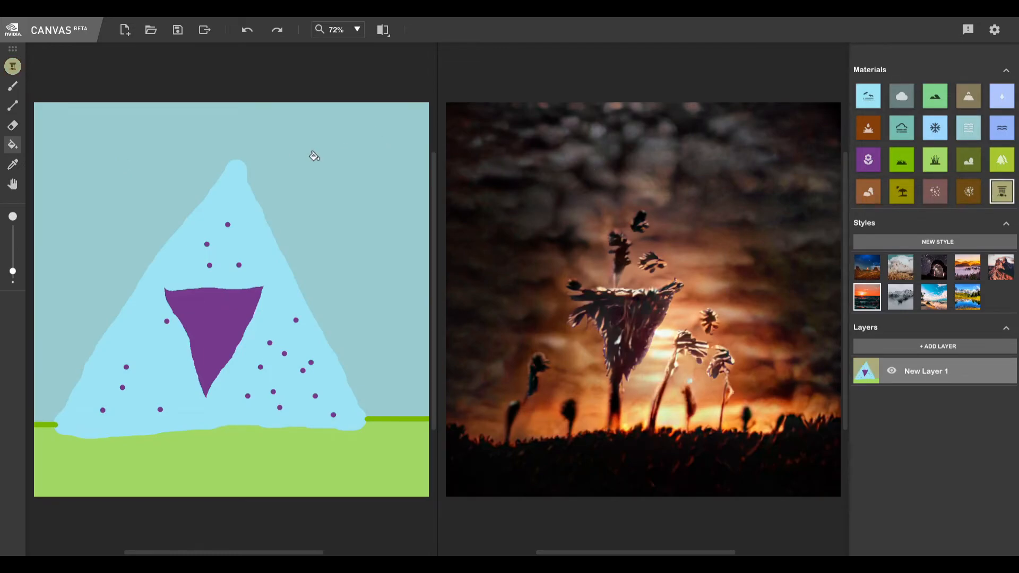
left_click(314, 155)
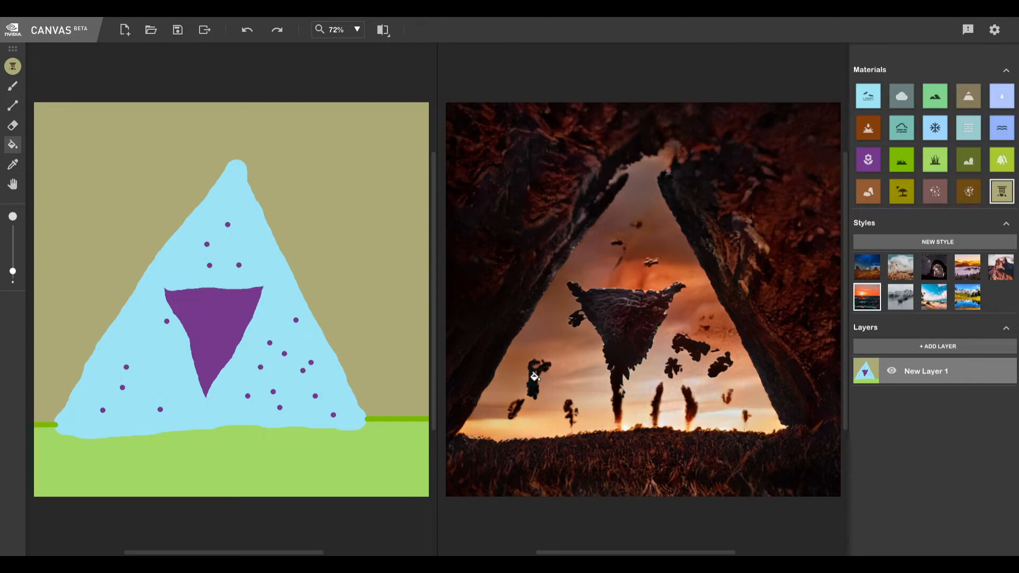
- Paint over the purple dots with the Sky material using a larger brush, and straighten the outer triangle's slanted edges with pale khaki lines
left_click(868, 159)
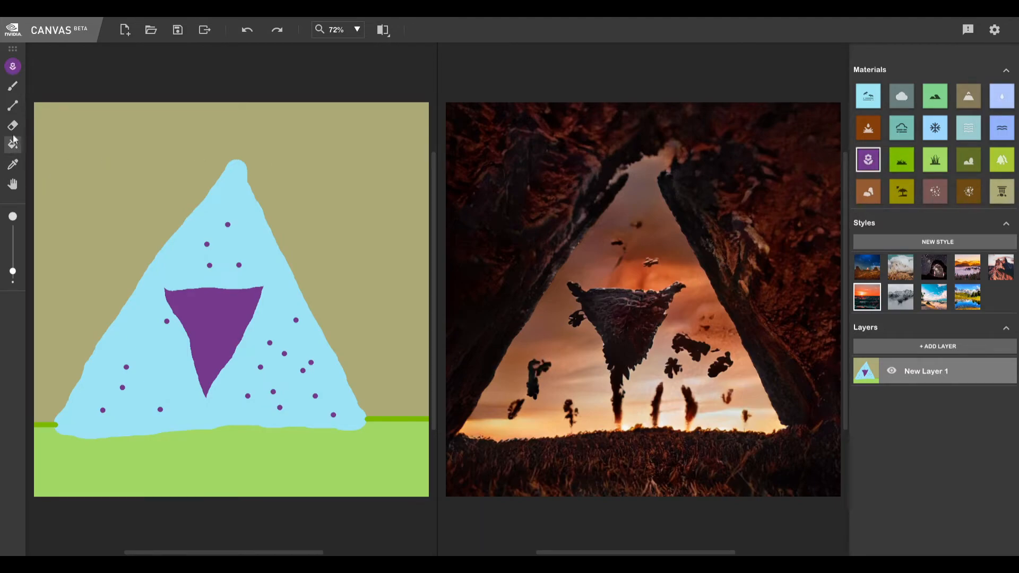
left_click(12, 85)
left_click_drag(13, 270, 13, 259)
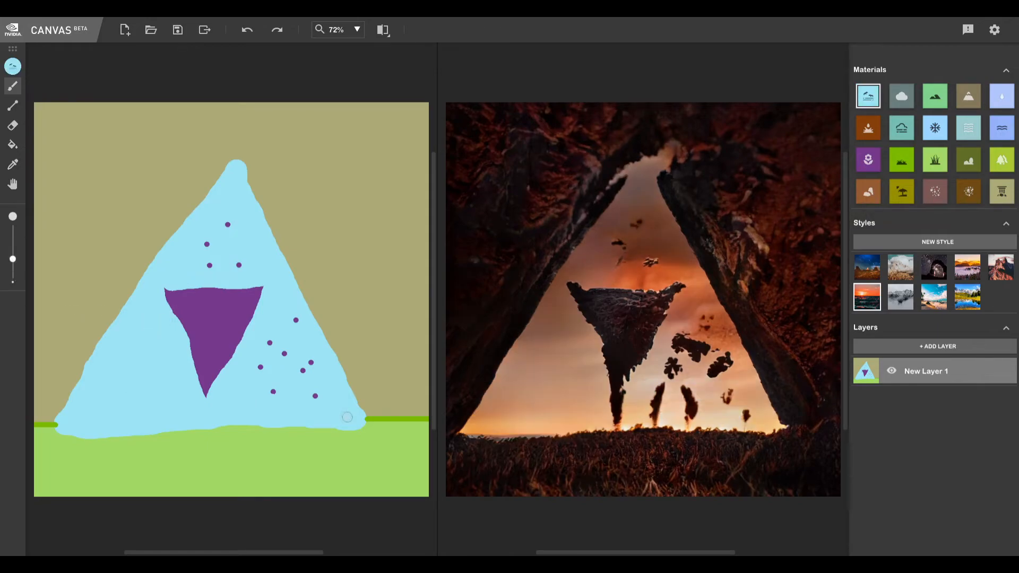
left_click(315, 398)
left_click(273, 391)
left_click(303, 369)
left_click(310, 361)
left_click(237, 265)
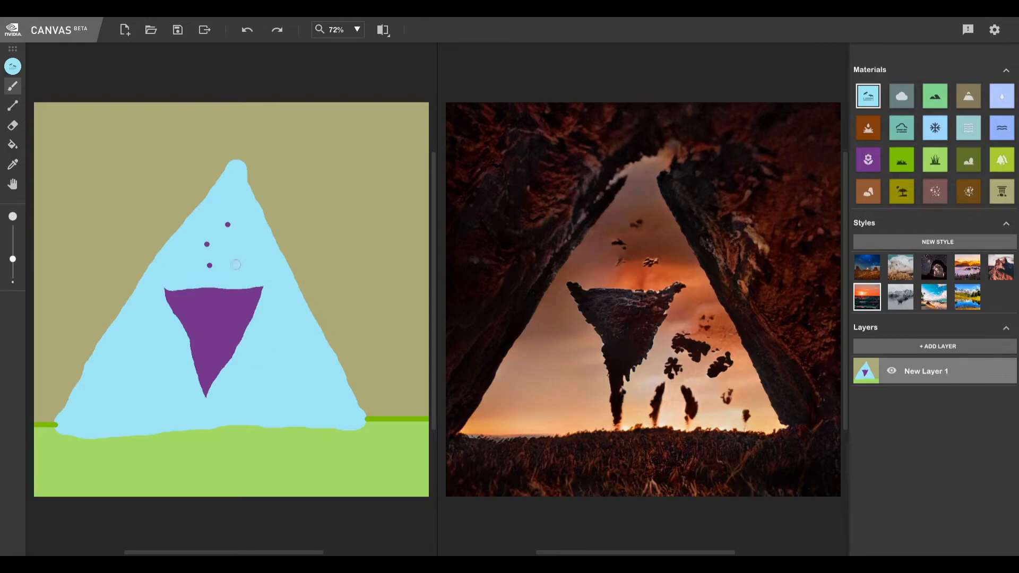
left_click(209, 264)
left_click(207, 243)
left_click(228, 225)
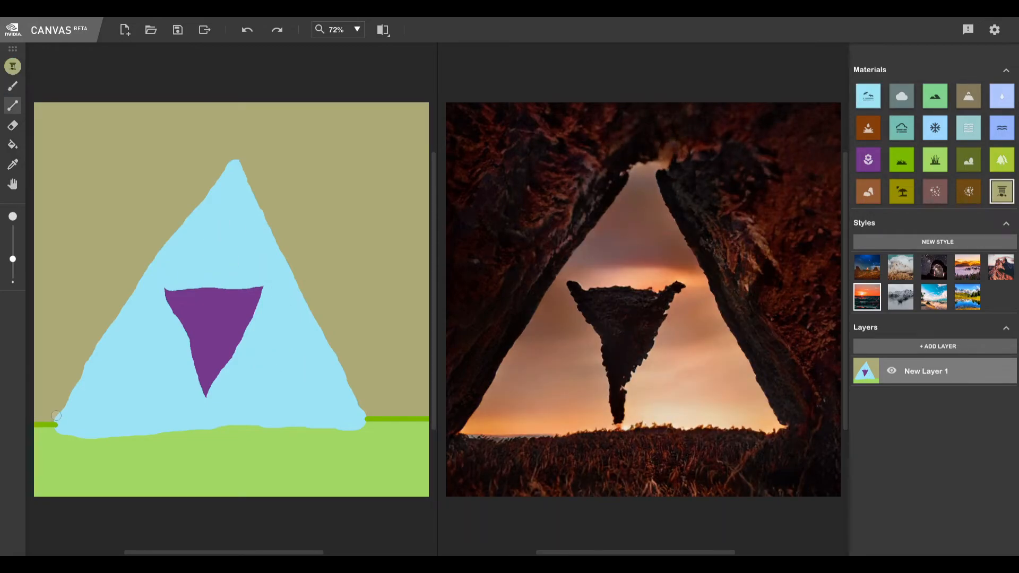
left_click_drag(55, 416, 163, 236)
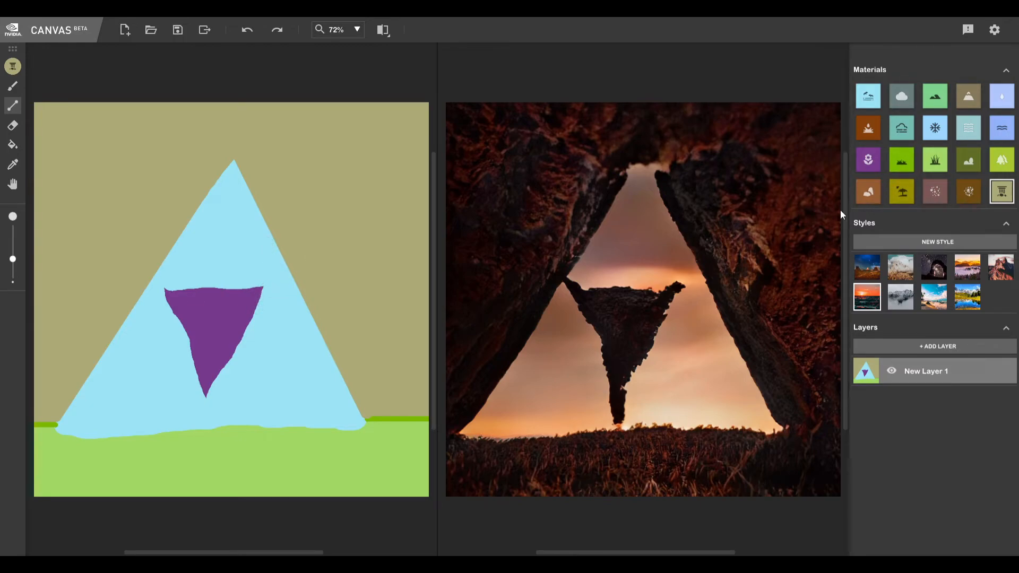
- Refill the central inverted triangle with the bright green material
left_click(908, 162)
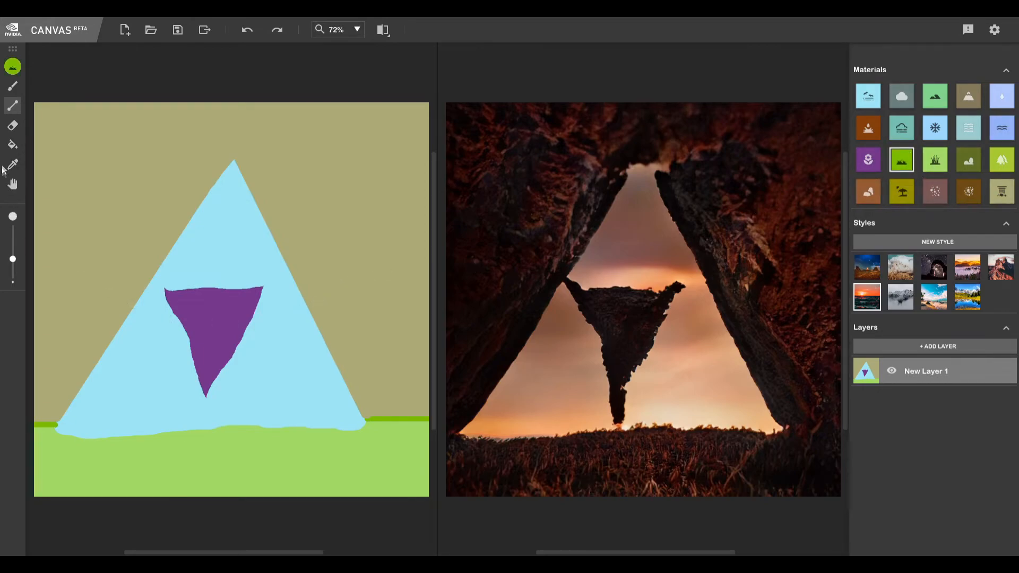
left_click(12, 144)
left_click(207, 313)
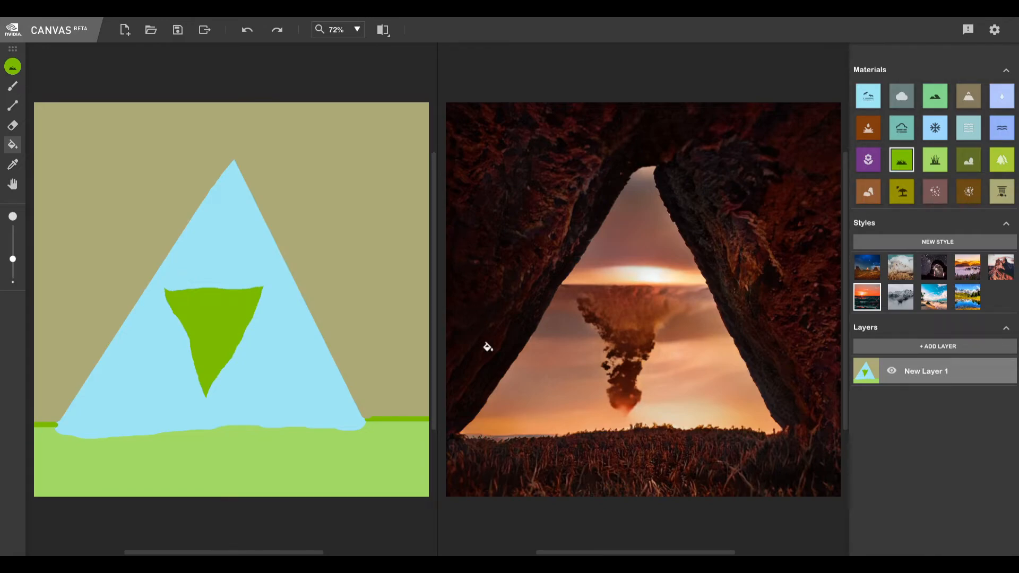
- Refill the background with the Mountain material, and replace that fill with the reddish-brown dotted material
left_click(968, 96)
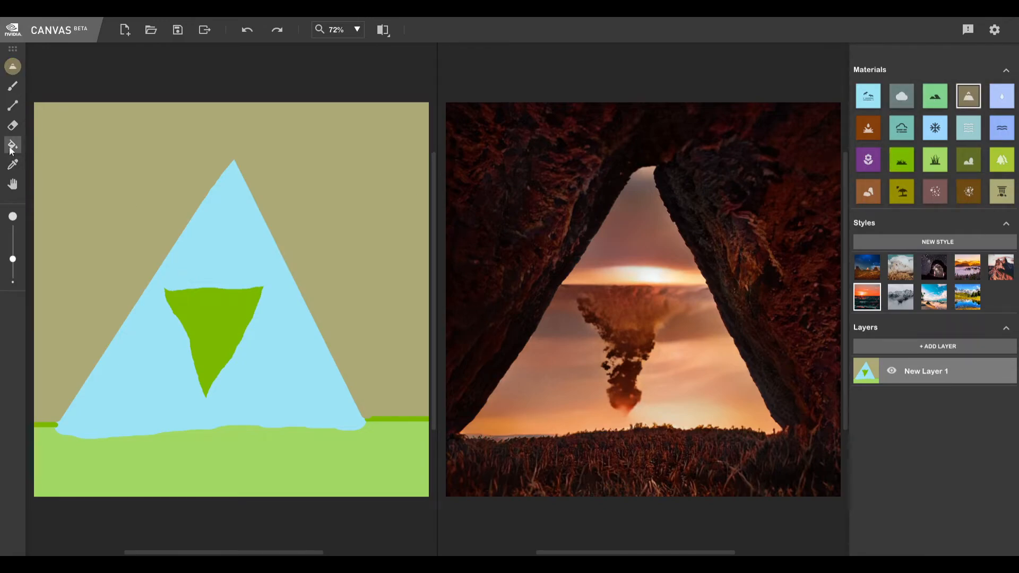
left_click(161, 157)
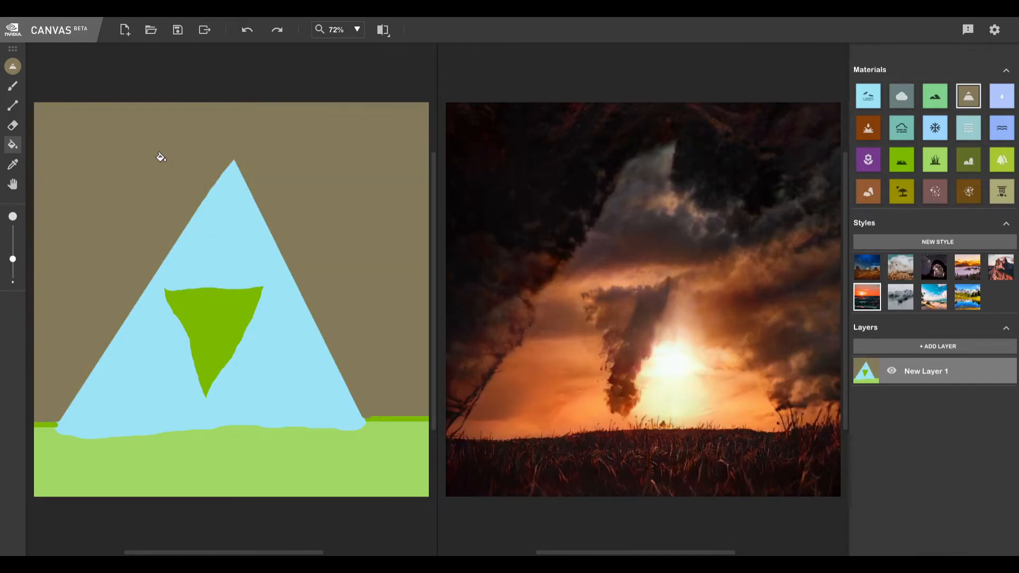
left_click(935, 191)
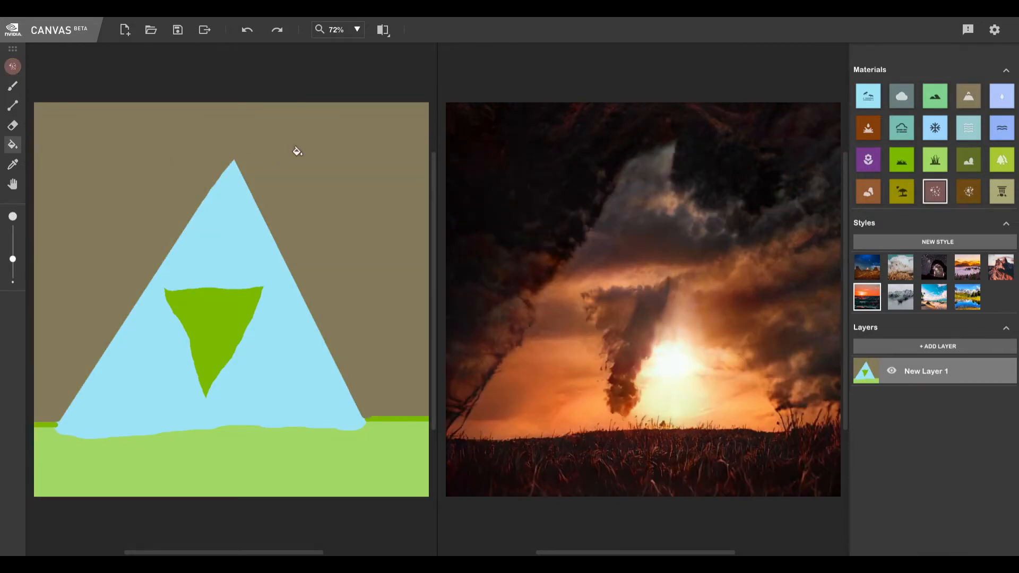
left_click(297, 152)
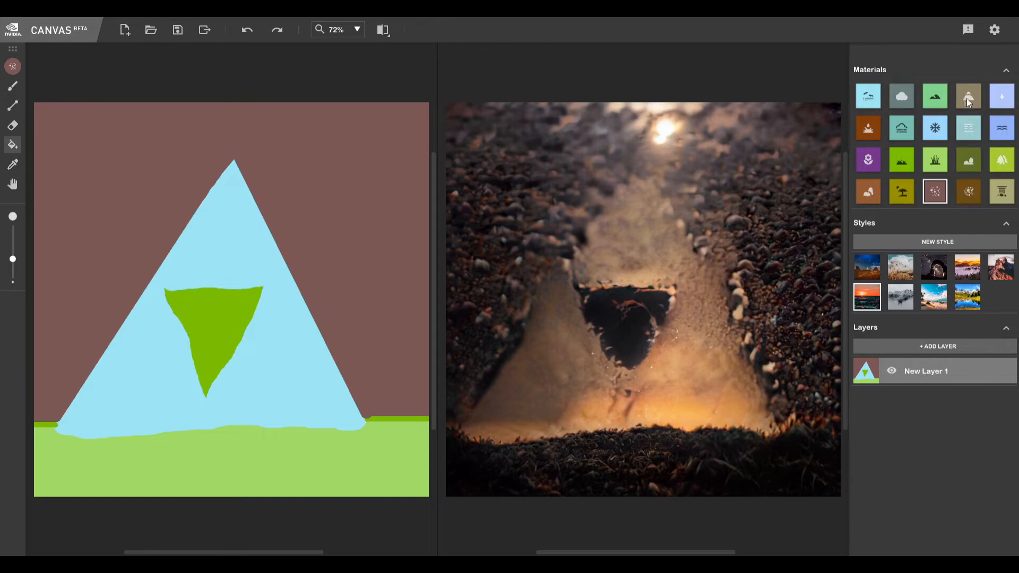
- Refill the outer triangle around the bright green one with the Mountain material
left_click(933, 97)
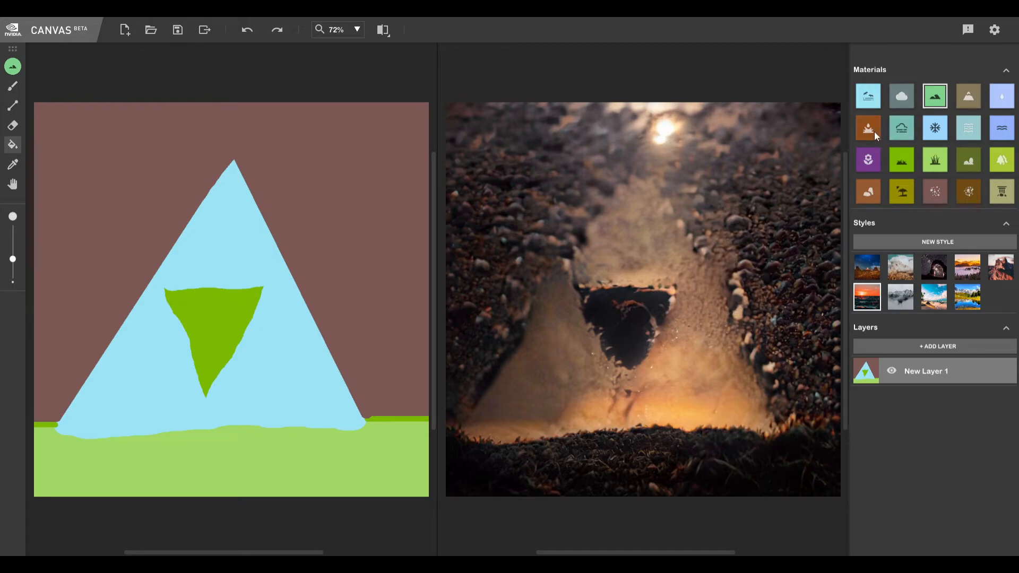
left_click(973, 100)
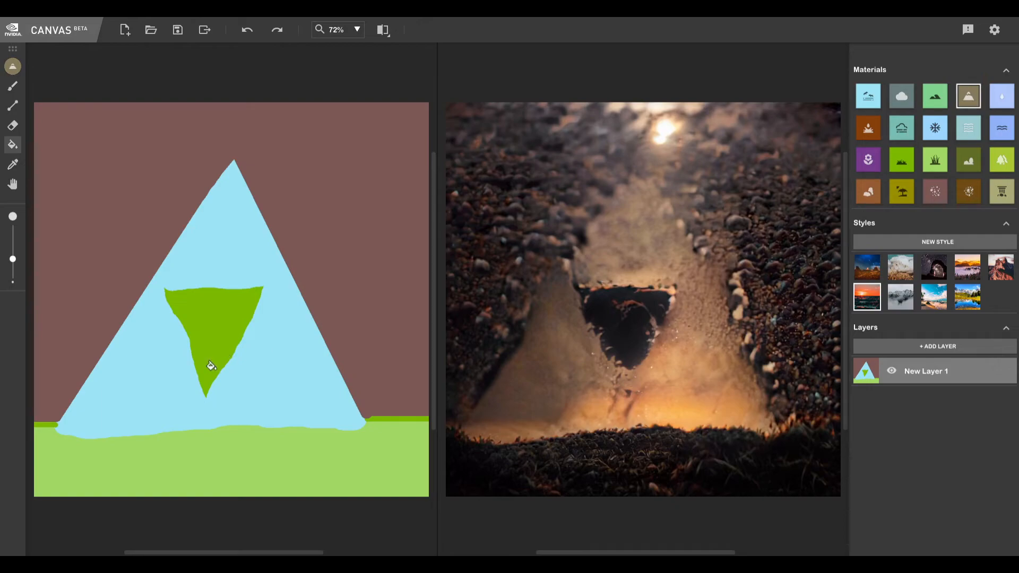
left_click(284, 367)
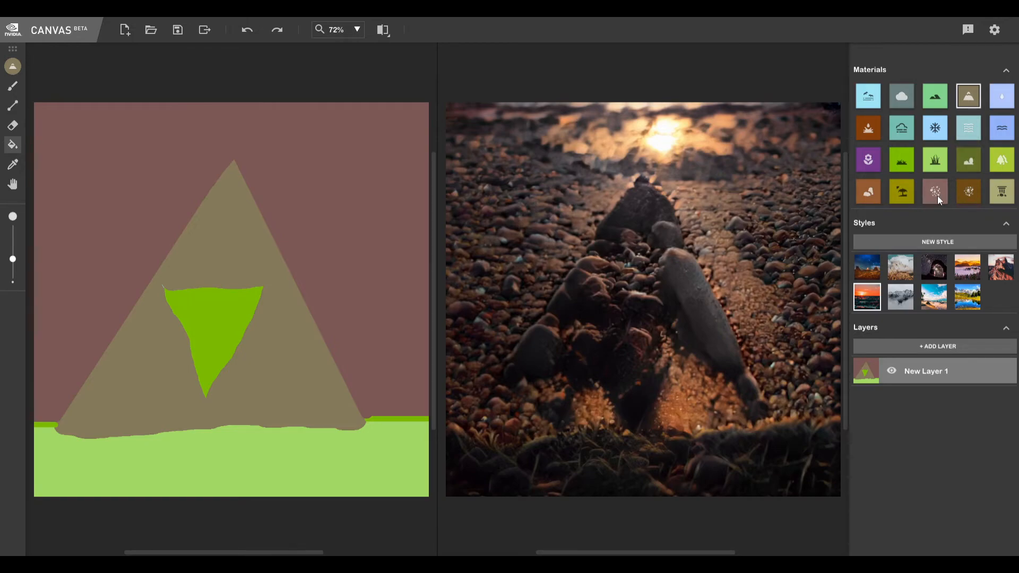
- Refill the outer triangle with the light blue snowflake material, and replace that fill with the pale khaki material
left_click(937, 139)
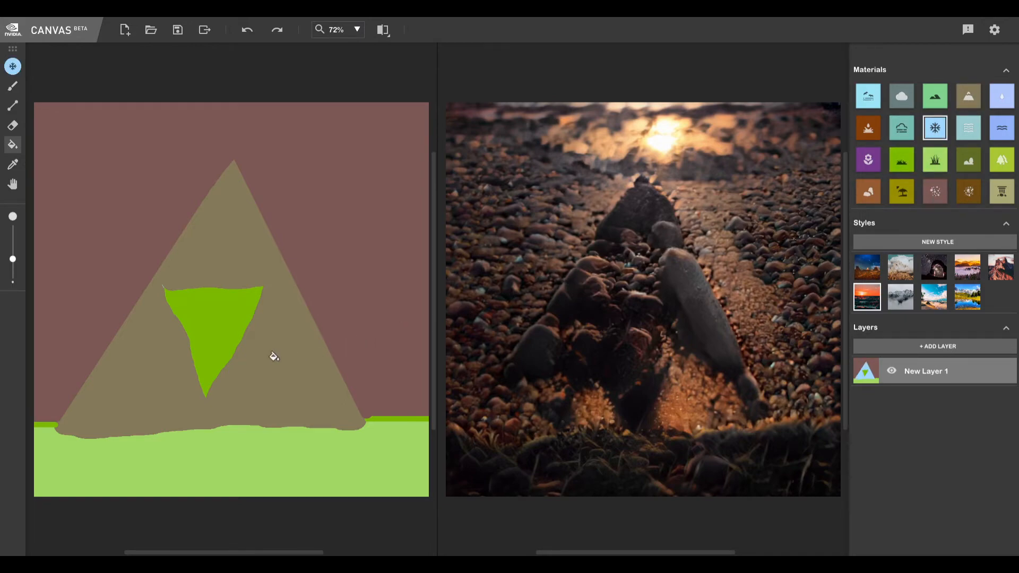
left_click(273, 357)
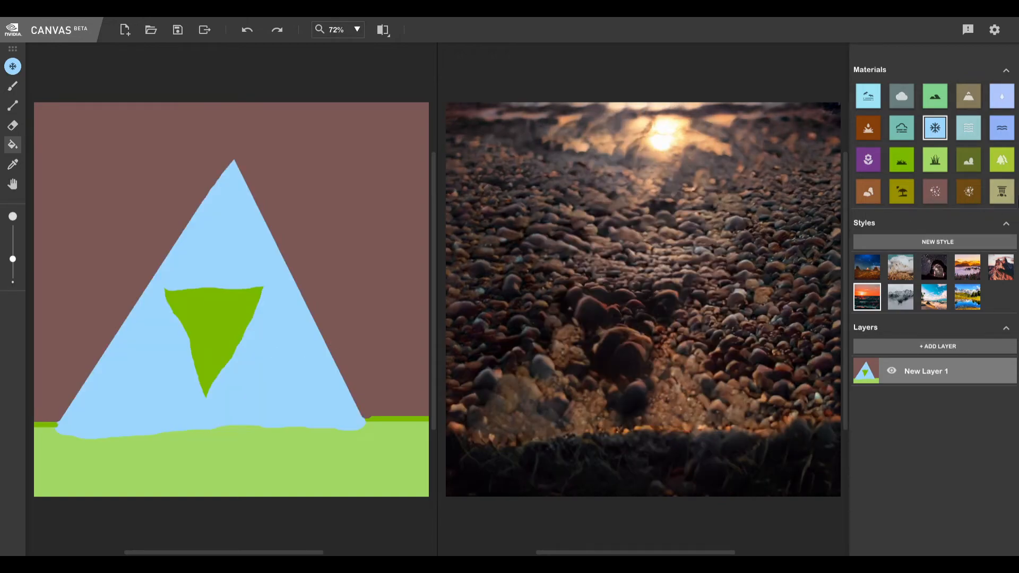
left_click(1000, 195)
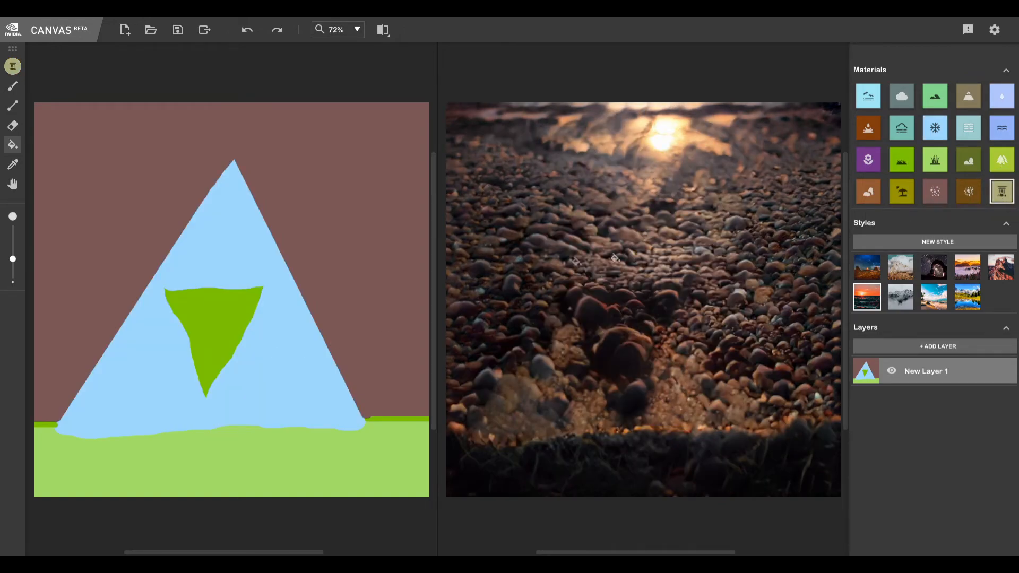
left_click(280, 346)
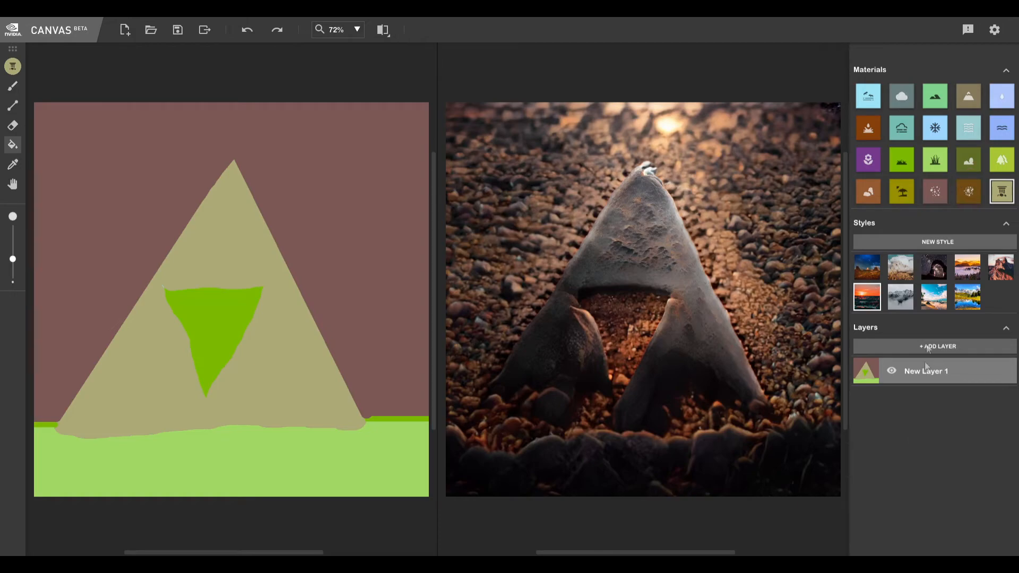
- Refill the ground area below the triangle with the olive sand material
left_click(903, 193)
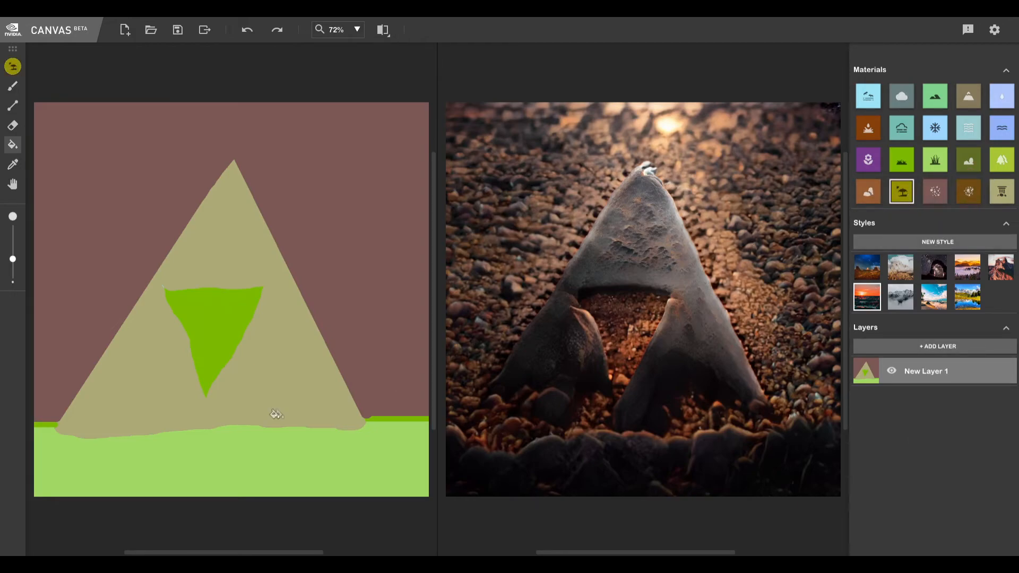
left_click(276, 458)
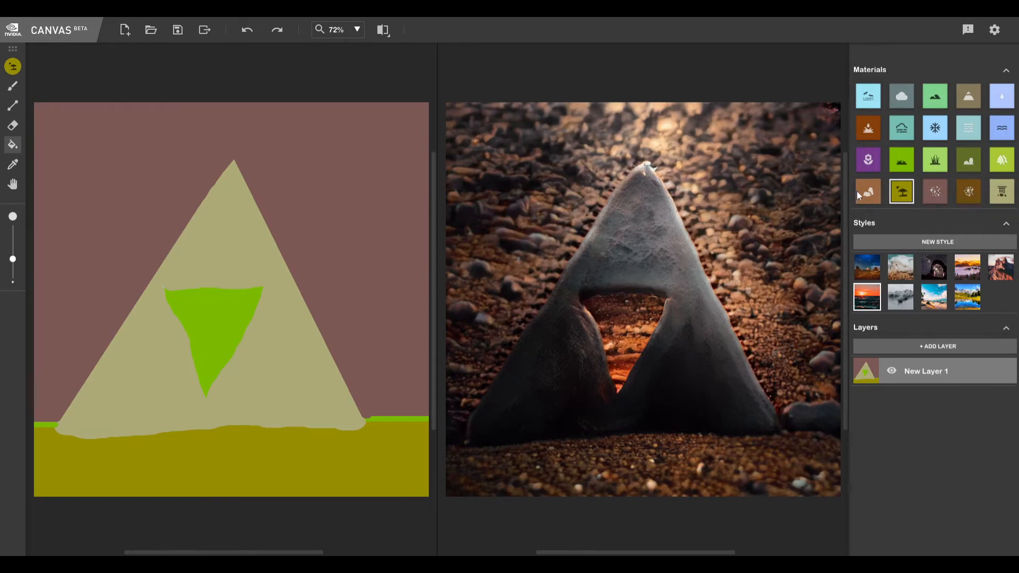
- Refill the ground below the triangle successively with the pale teal lined material, the blue wave material and the pale lavender-blue droplet material
left_click(974, 130)
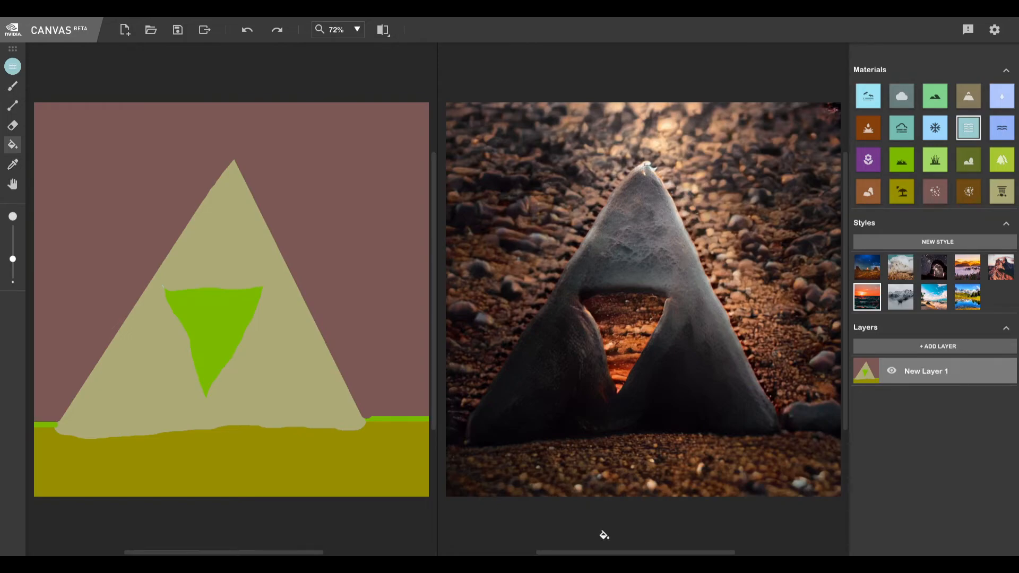
left_click(313, 460)
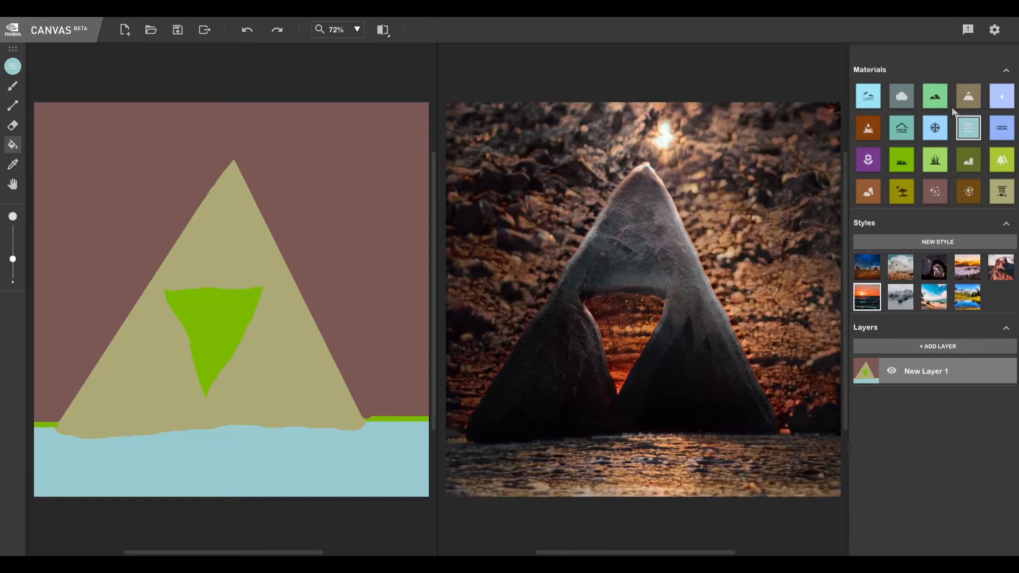
left_click(1001, 127)
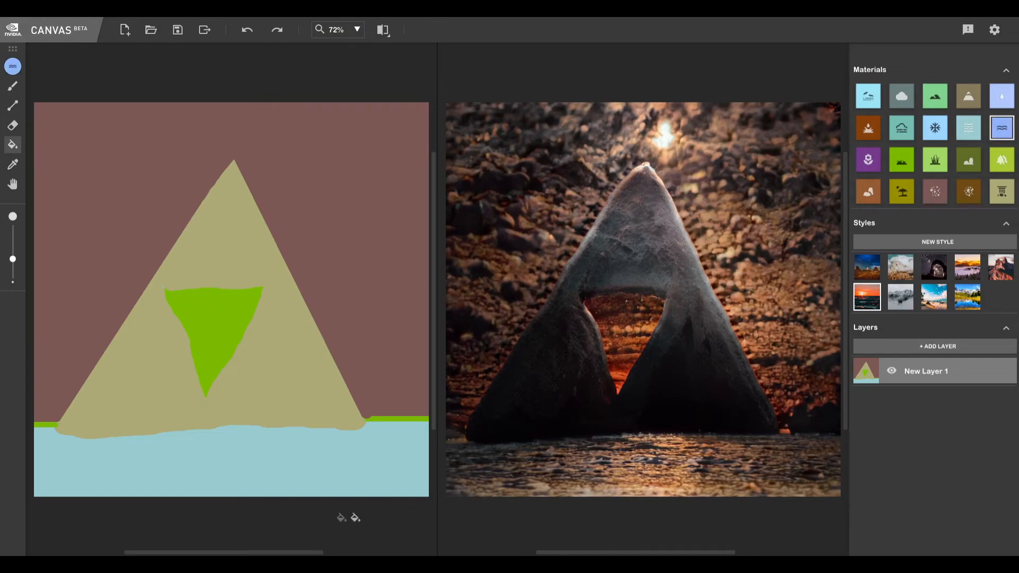
left_click(313, 474)
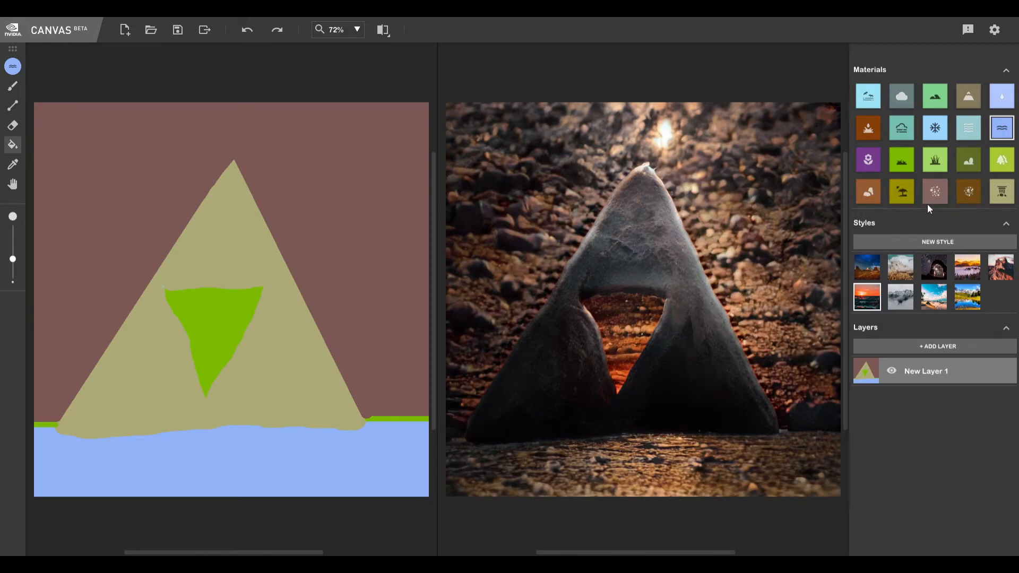
left_click(1001, 97)
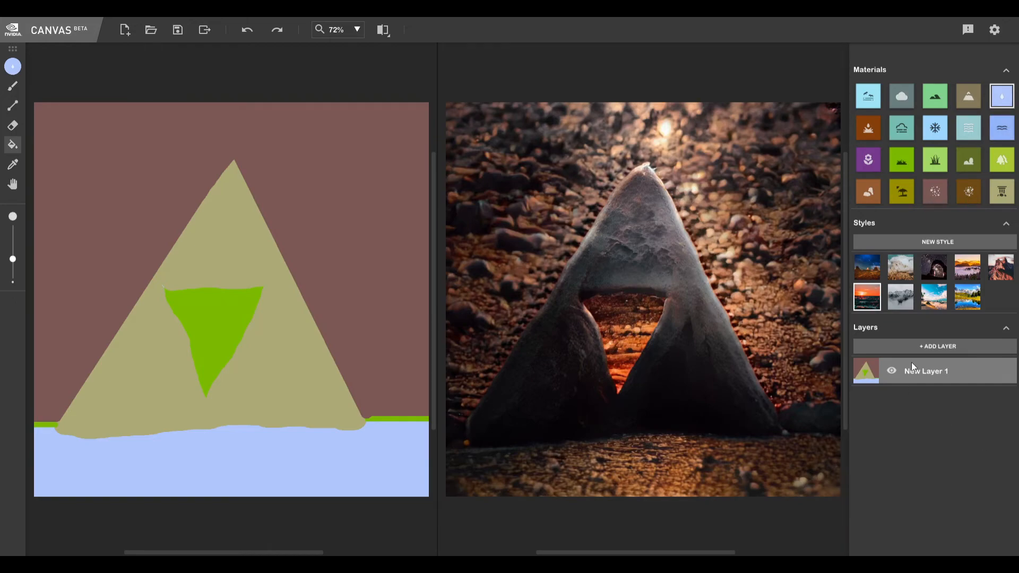
- Compare the red rock, purple sunset, dark arch, pale cloud, blue night, mountain lake and beach styles, and reselect the red ocean sunset style
left_click(1001, 267)
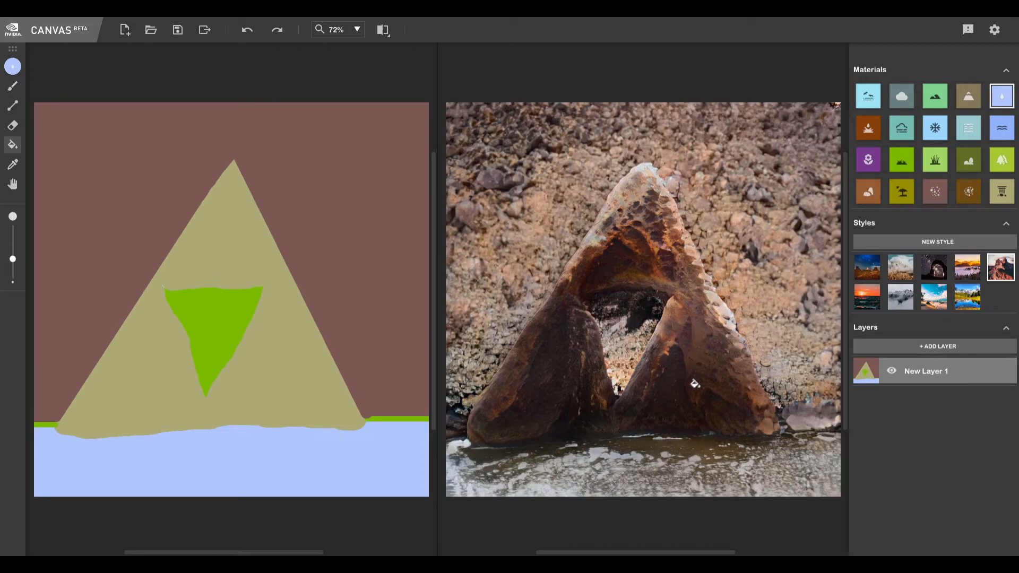
left_click(964, 271)
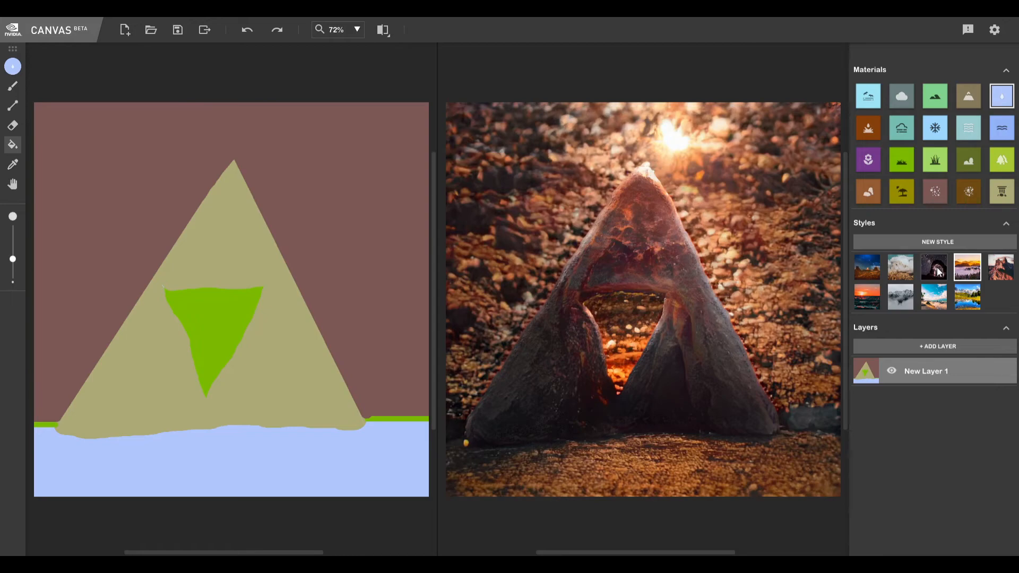
left_click(938, 271)
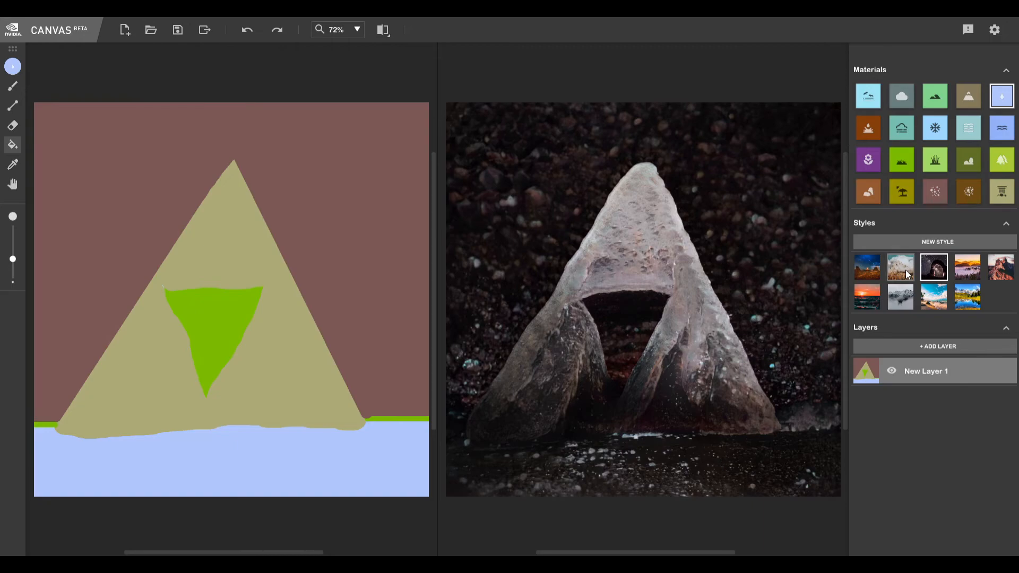
left_click(905, 270)
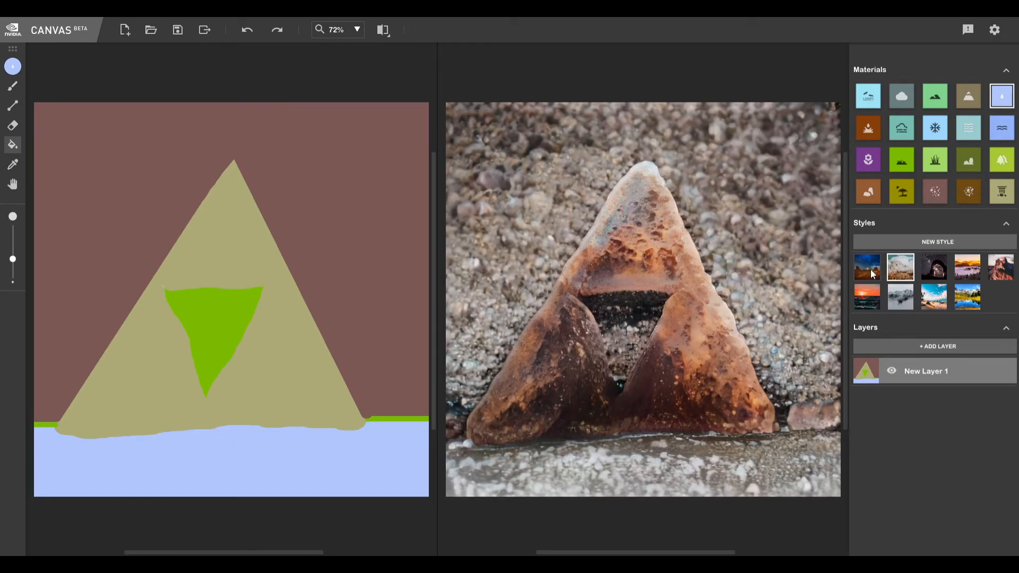
left_click(871, 272)
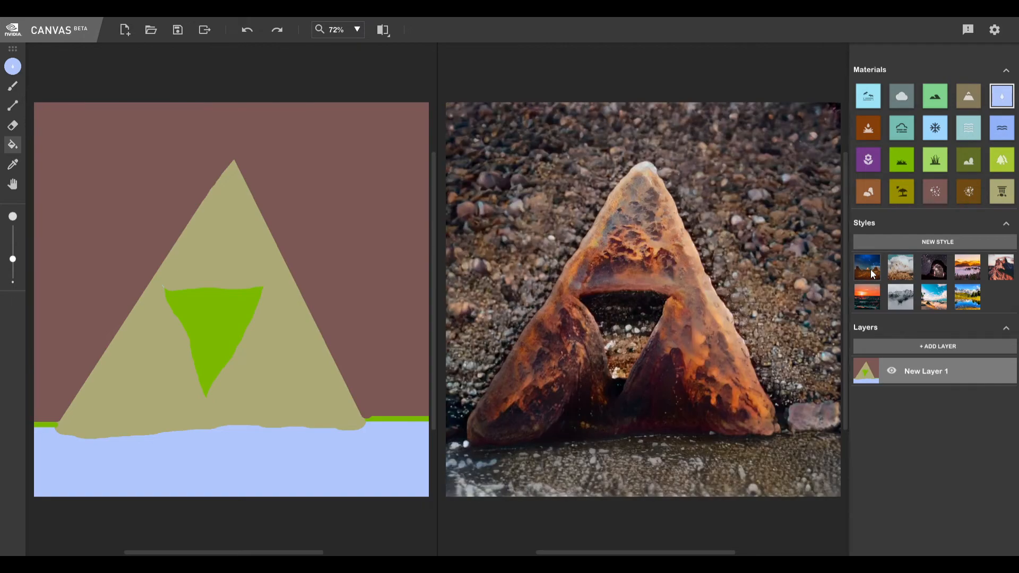
left_click(964, 299)
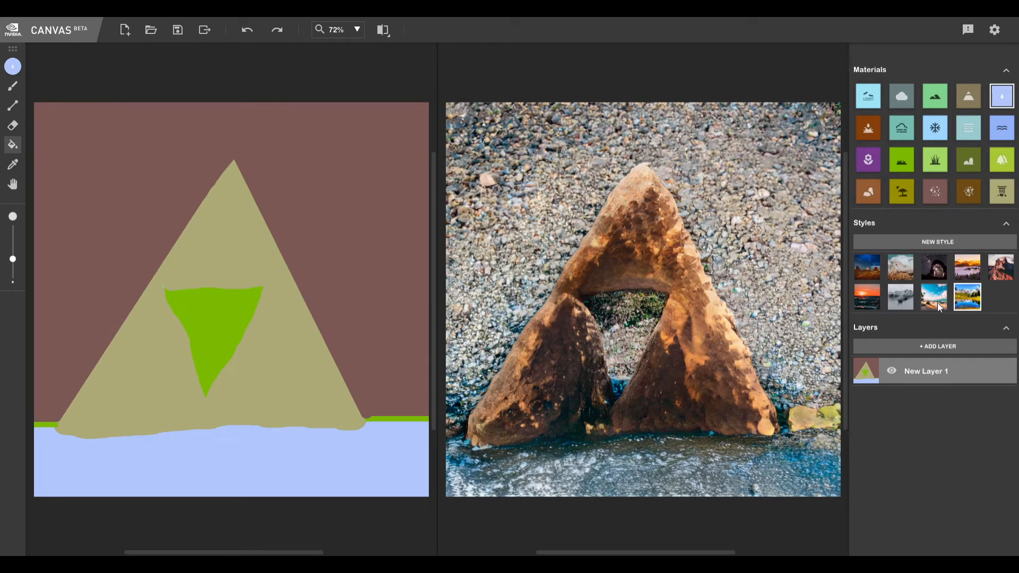
left_click(938, 303)
left_click(865, 300)
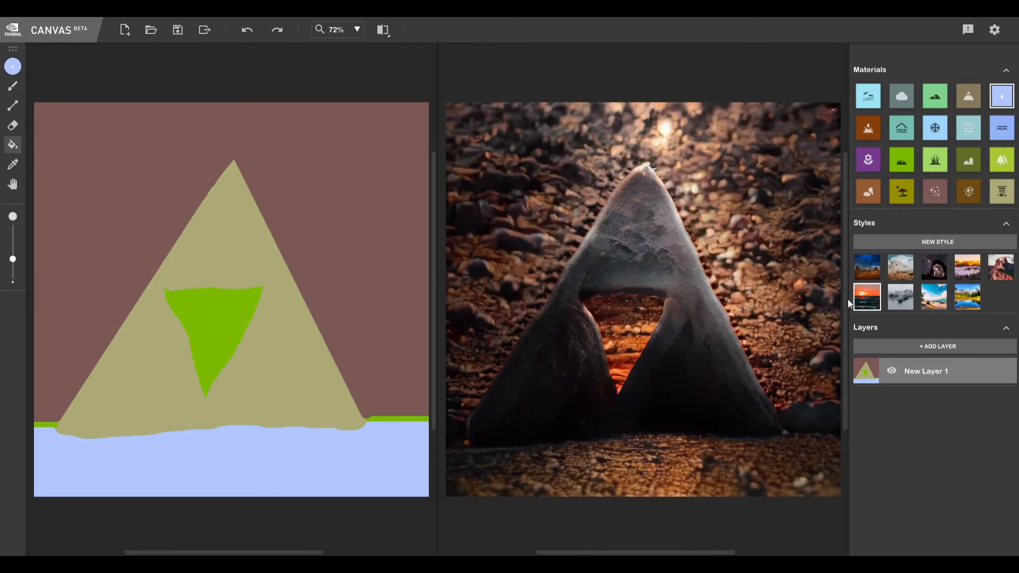
- Refill the ground below the triangle with the yellow-green tree material, and replace that fill with the teal foggy cloud material
left_click(1001, 191)
left_click(1001, 159)
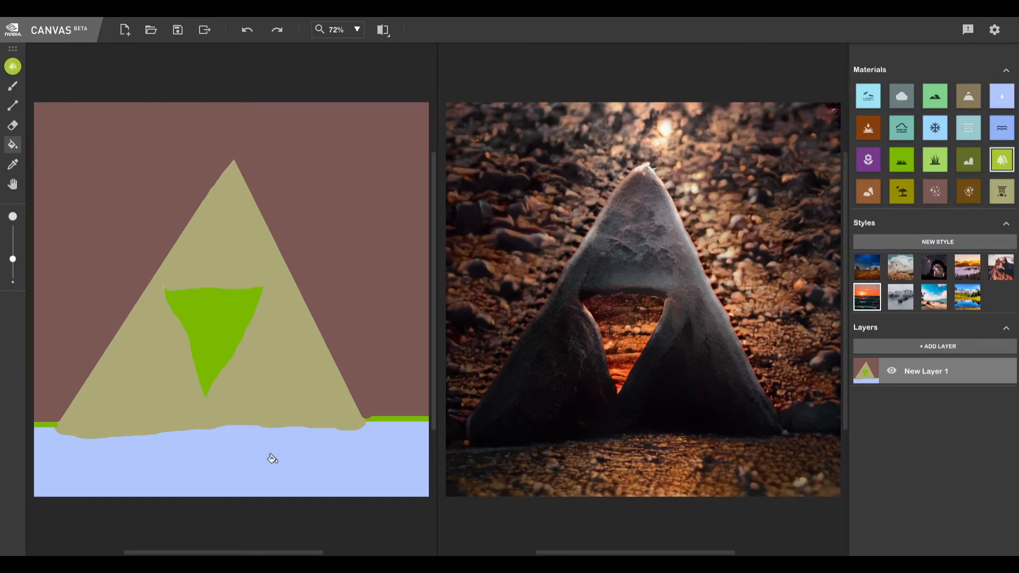
left_click(271, 458)
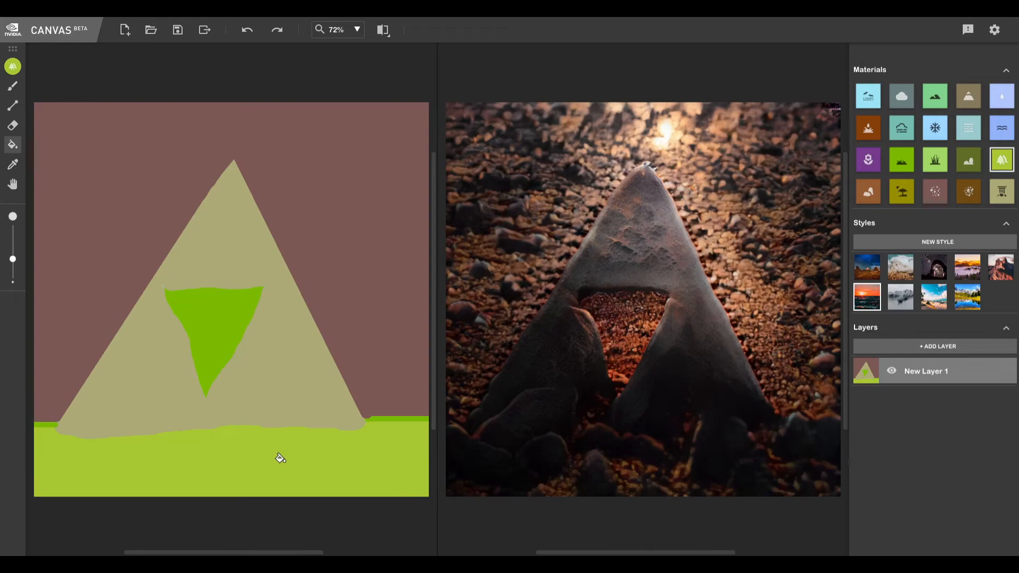
left_click(309, 457)
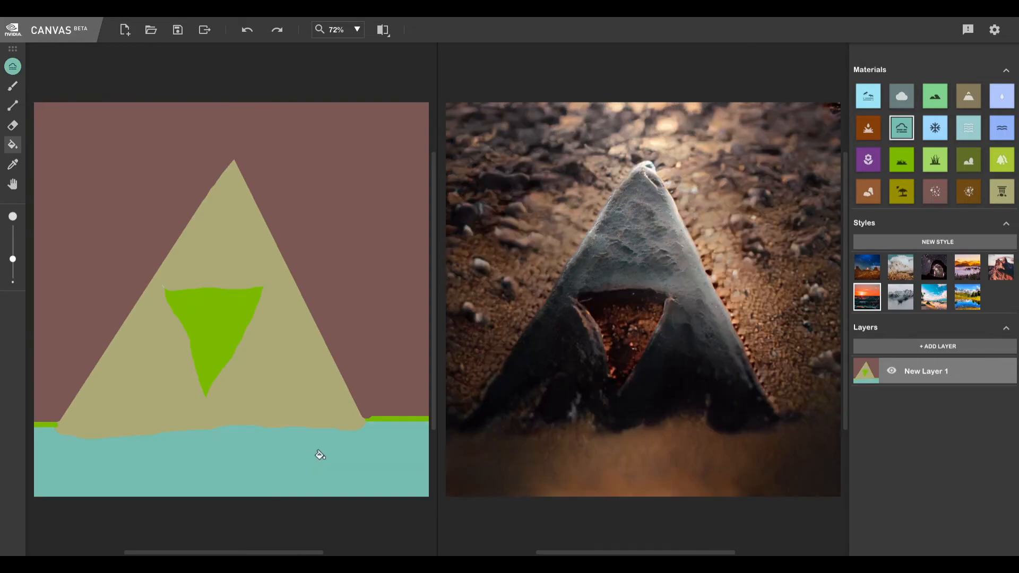
- Refill the ground with the grey cloud material, and replace that fill with the light blue sky material
left_click(901, 95)
left_click(315, 466)
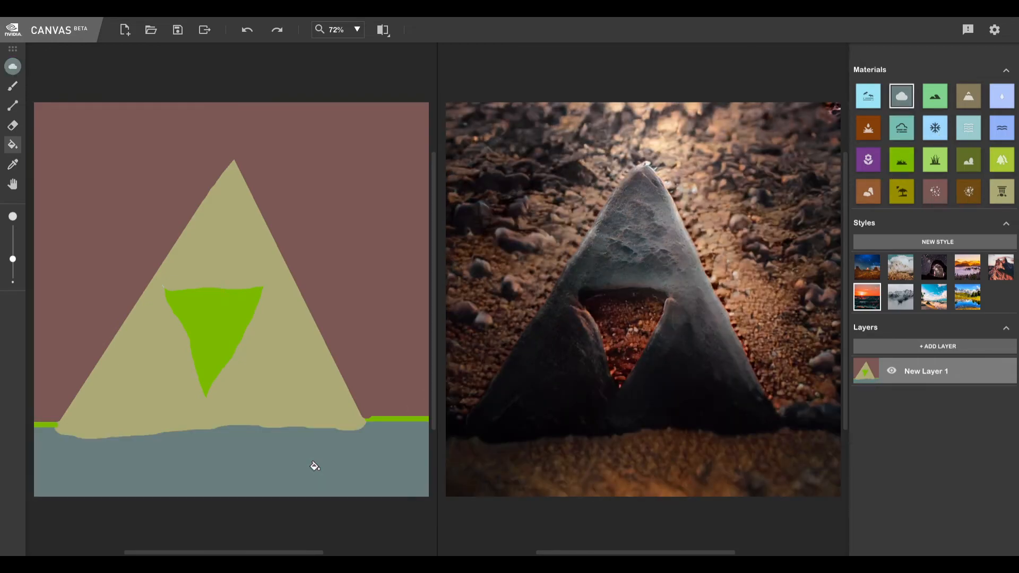
left_click(869, 96)
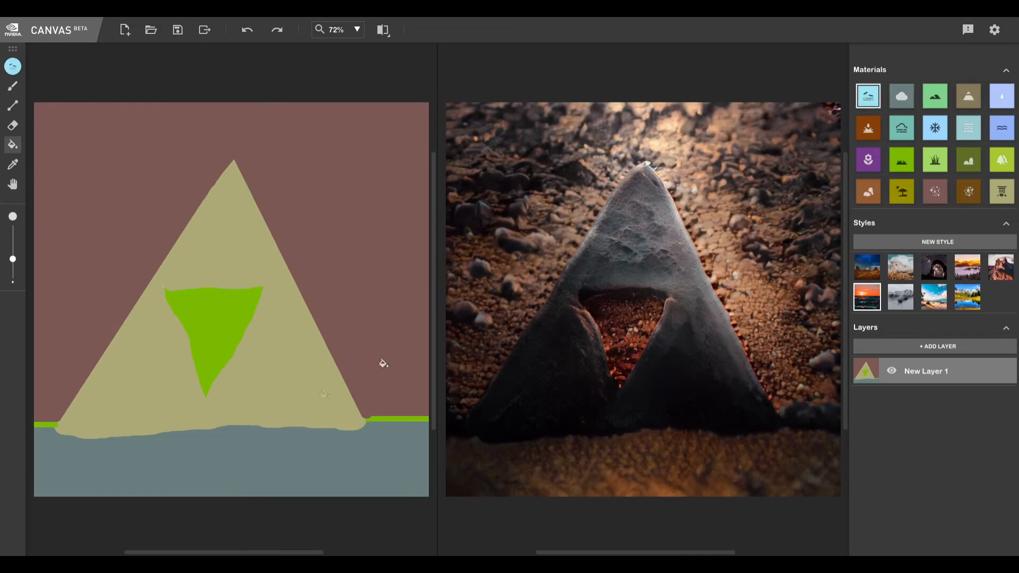
left_click(270, 449)
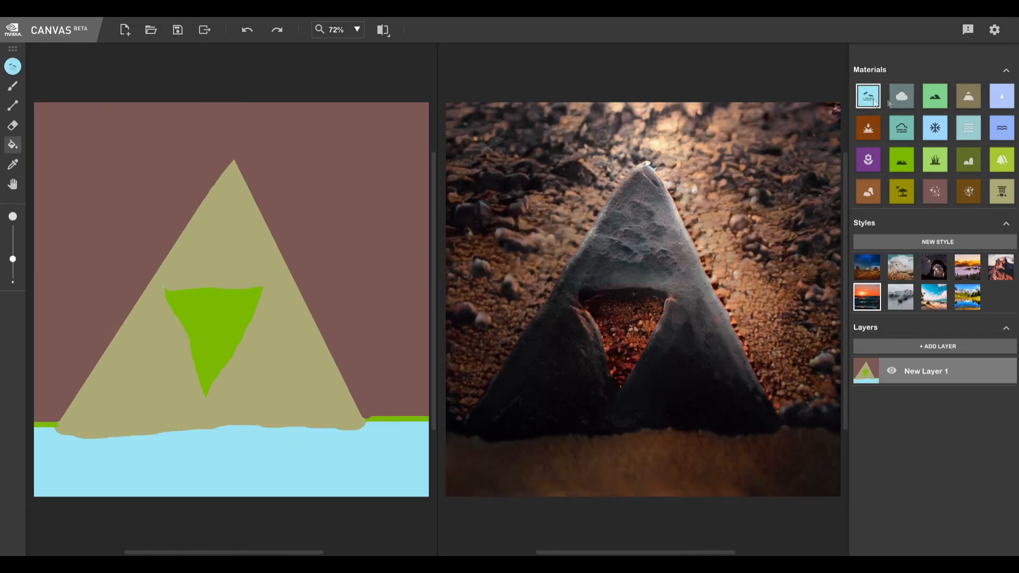
- Refill the ground with the dark orange-brown material, and replace that fill with the purple flower material
left_click(867, 127)
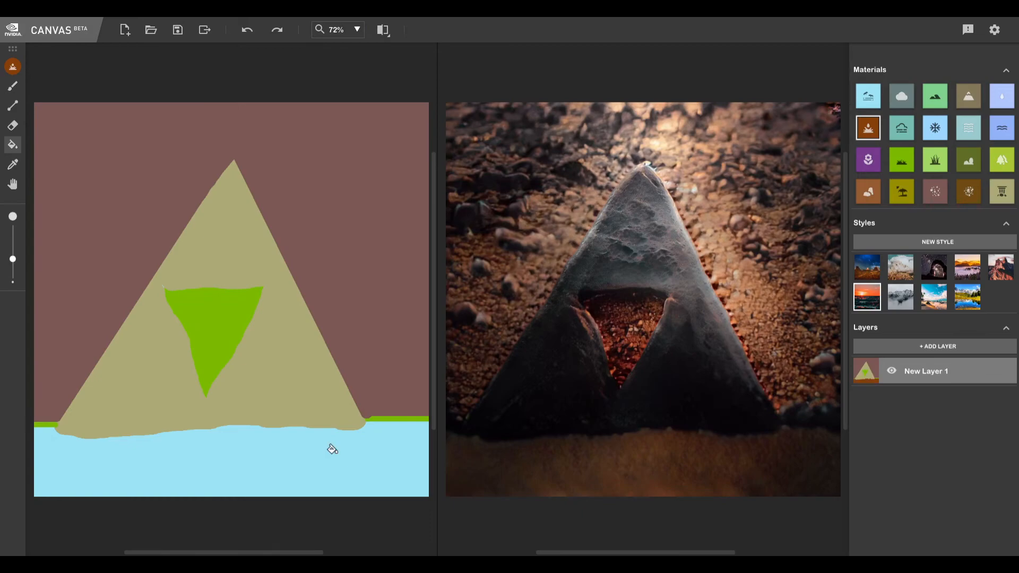
left_click(330, 450)
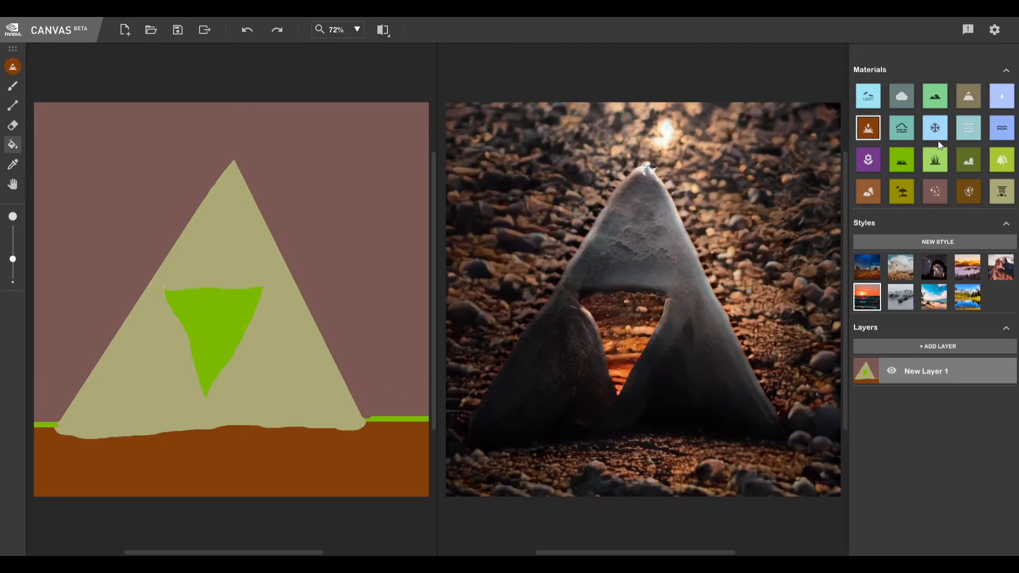
left_click(868, 160)
left_click(382, 445)
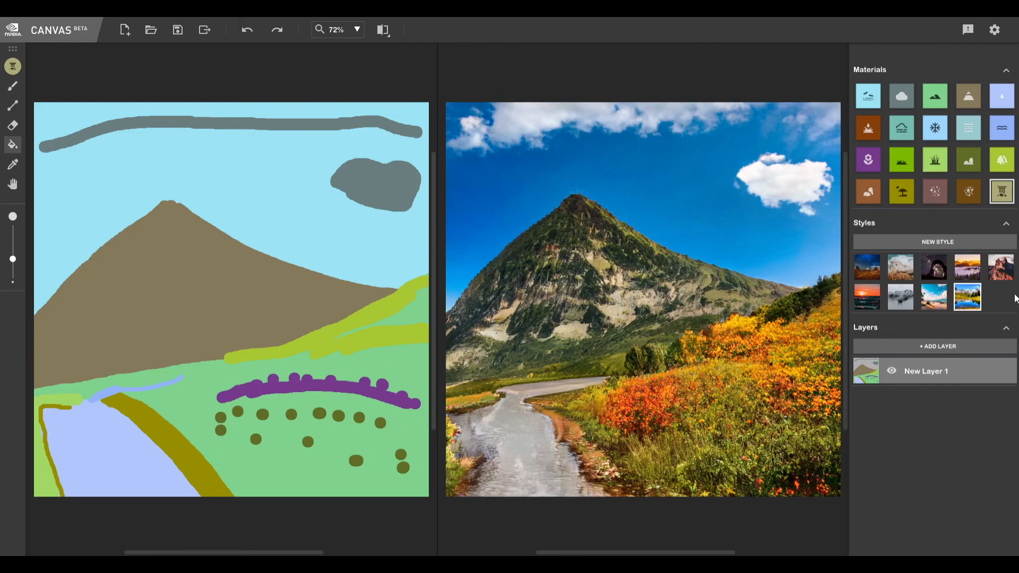
- Paint a triangle outline containing an inverted triangle in the sky beside the grey cloud, using the brush and the yellow-green tree material
left_click(1001, 159)
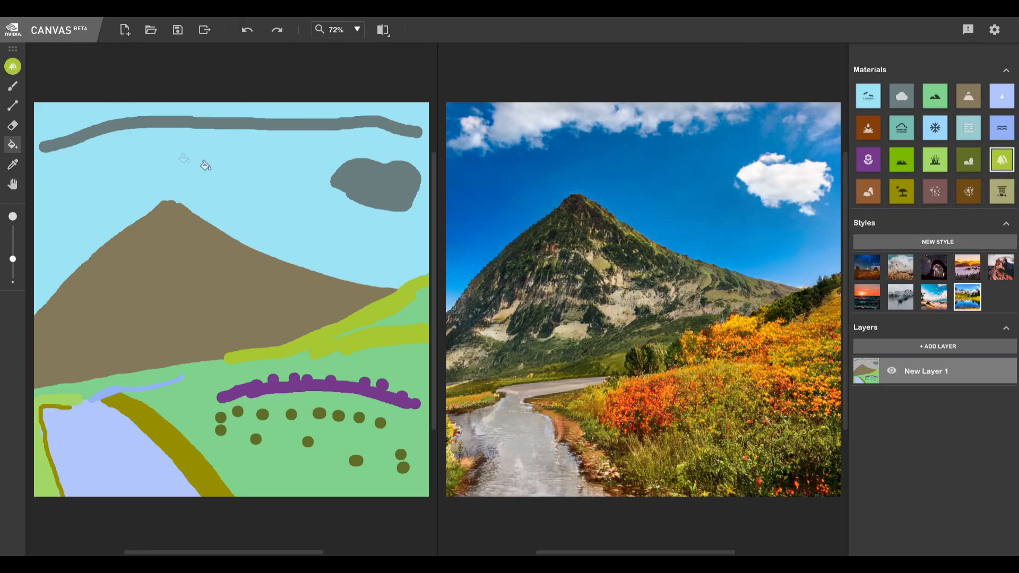
left_click(13, 86)
mouse_move(692, 167)
left_mouse_down()
mouse_move(669, 200)
mouse_move(675, 232)
mouse_move(758, 238)
mouse_move(700, 144)
mouse_move(690, 183)
mouse_move(727, 190)
mouse_move(704, 225)
mouse_move(680, 189)
left_mouse_up()
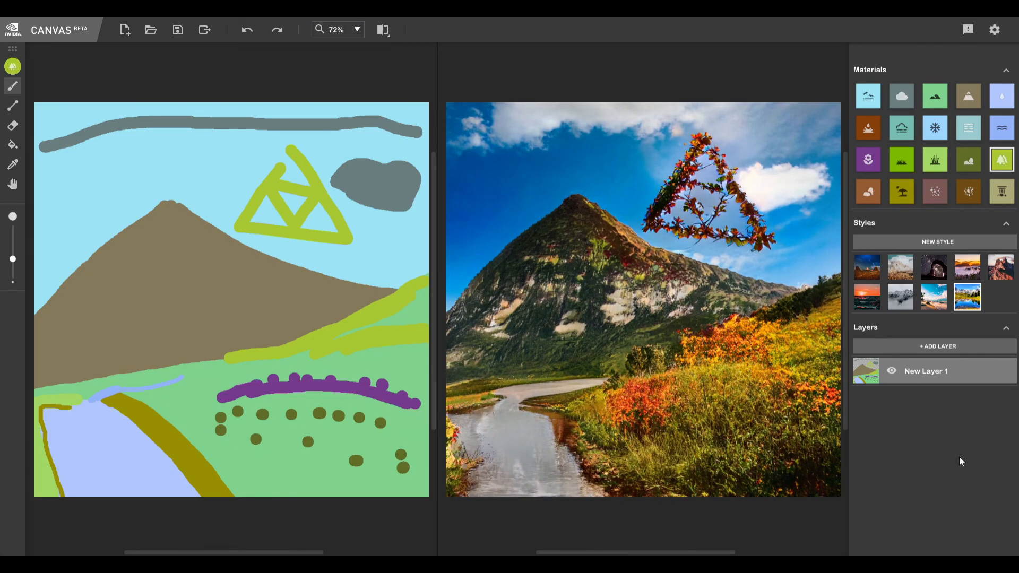